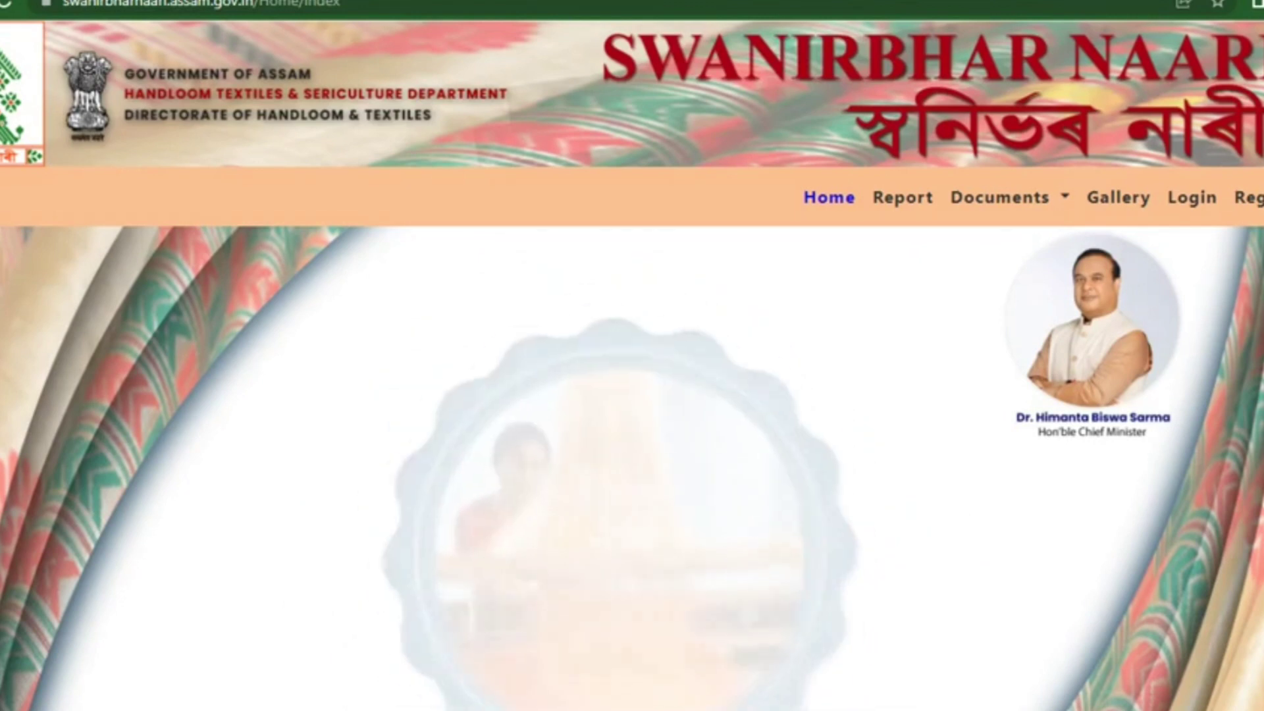
Step: Open the Swanirbhar Naari portal's registration page and switch to the other browser window showing it, minimizing the Bandicam recorder
{"action": "scroll", "coordinate": [632, 395], "scroll_direction": "down", "scroll_amount": 2}
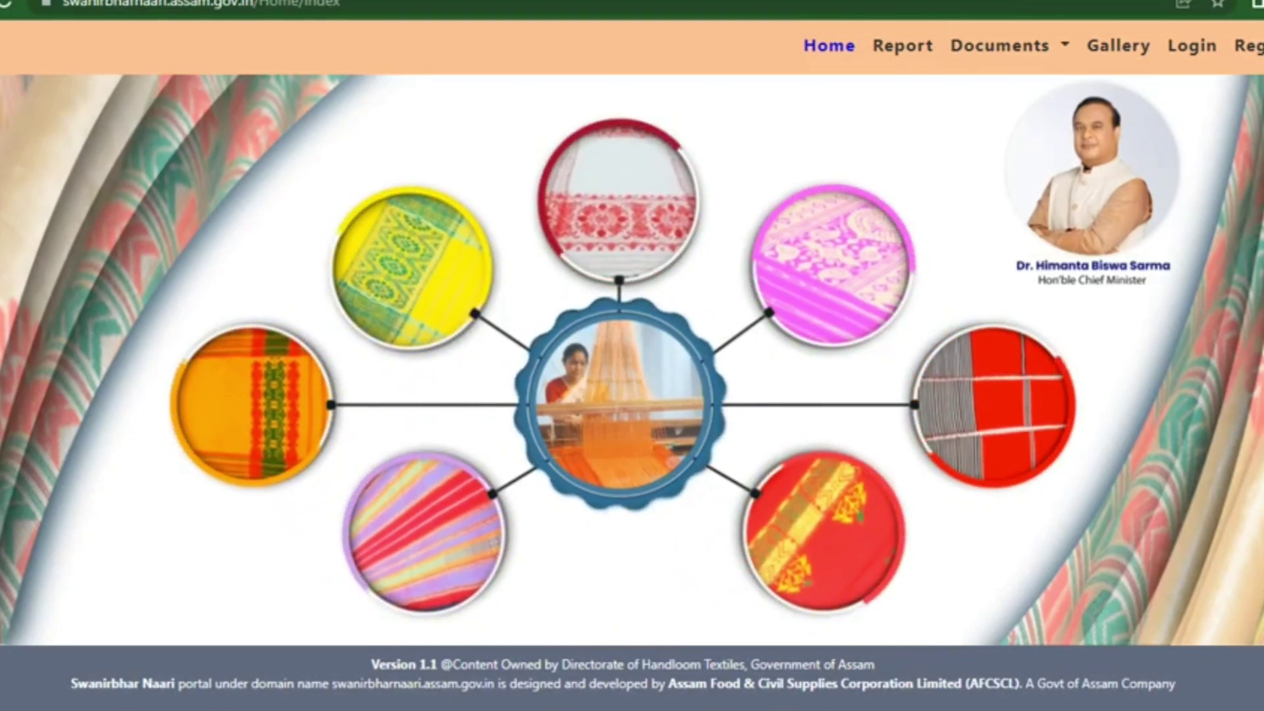
{"action": "scroll", "coordinate": [632, 395], "scroll_direction": "up", "scroll_amount": 2}
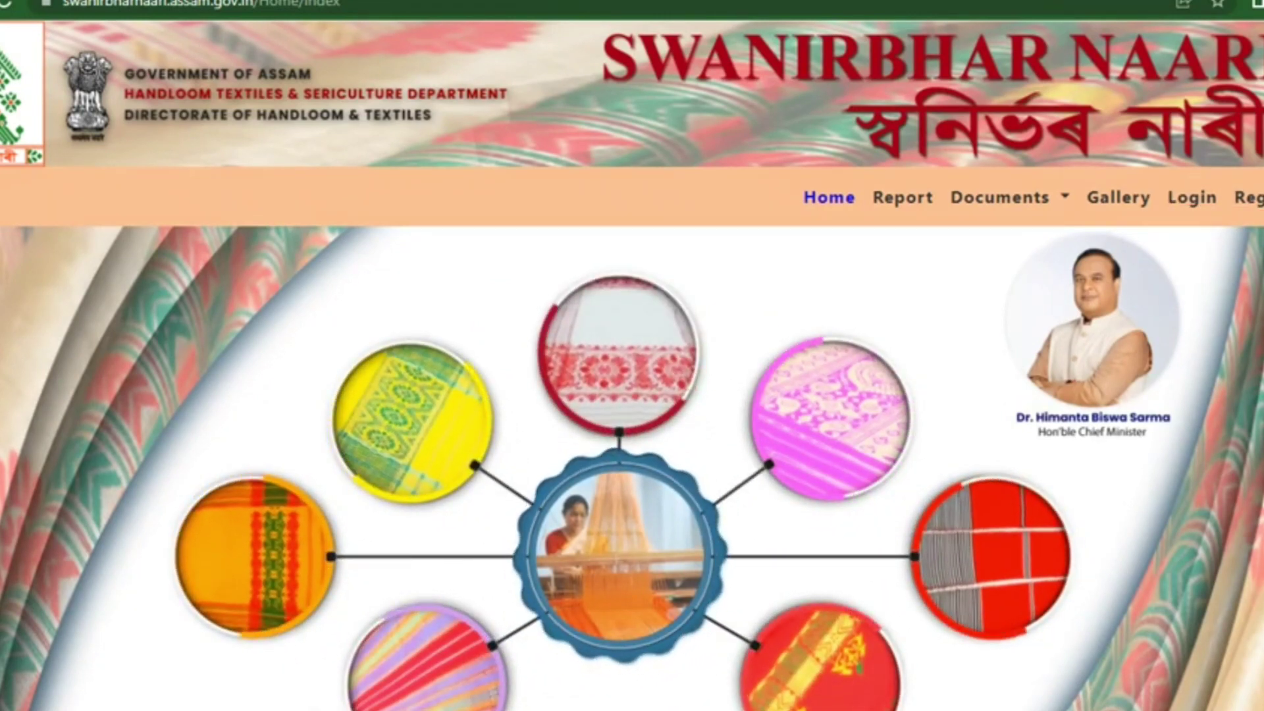
{"action": "left_click", "coordinate": [1248, 197]}
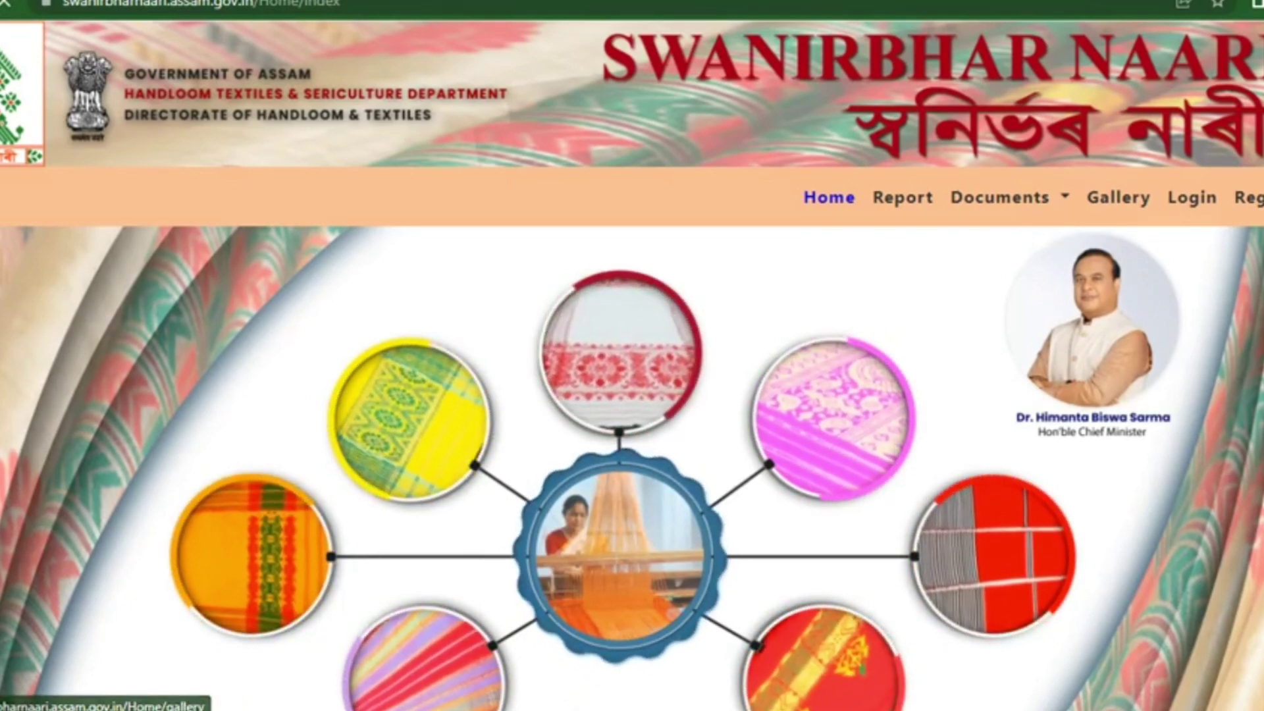
{"action": "scroll", "coordinate": [631, 395], "scroll_direction": "down", "scroll_amount": 2}
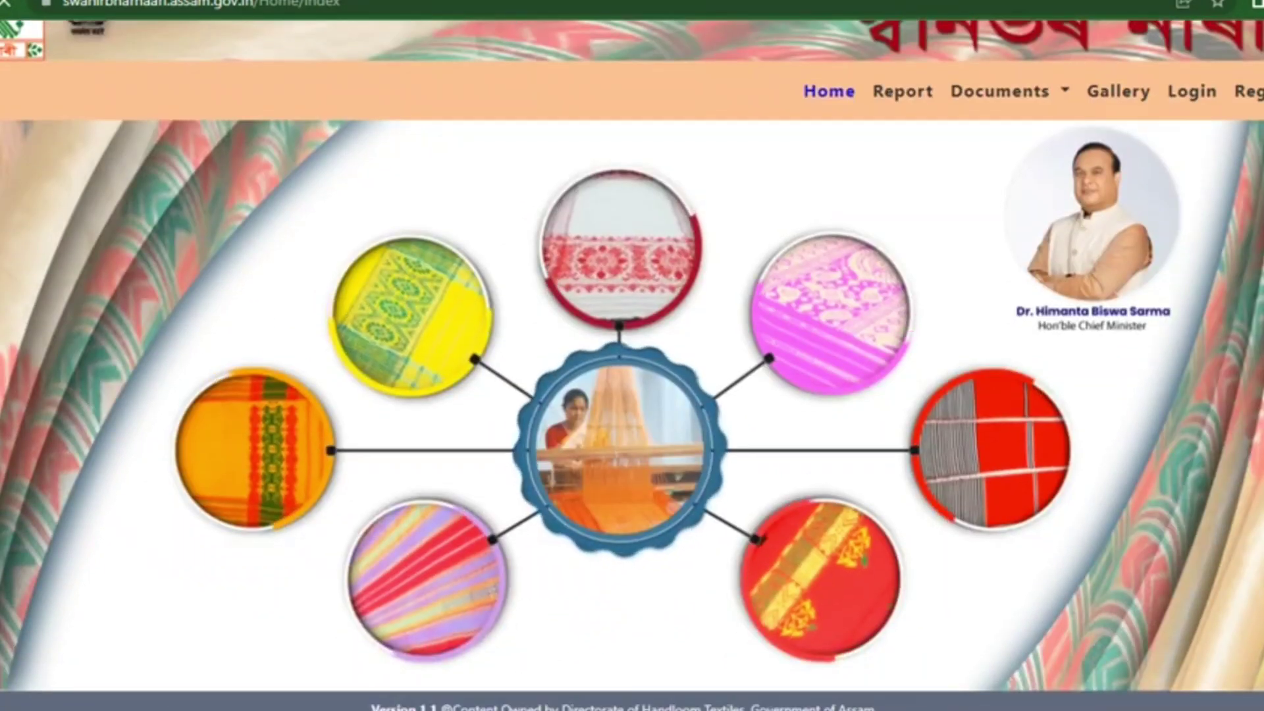
{"action": "scroll", "coordinate": [632, 395], "scroll_direction": "up", "scroll_amount": 2}
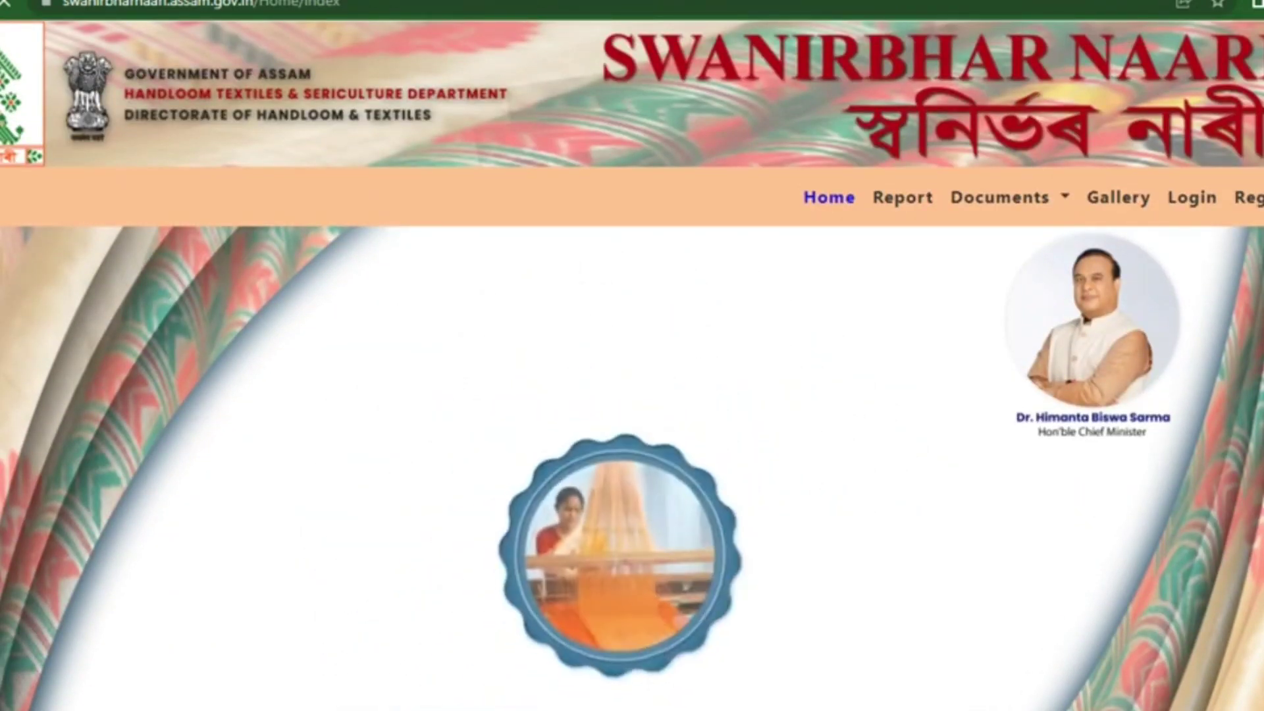
{"action": "key", "text": "alt+Tab"}
{"action": "key", "text": "alt+Tab"}
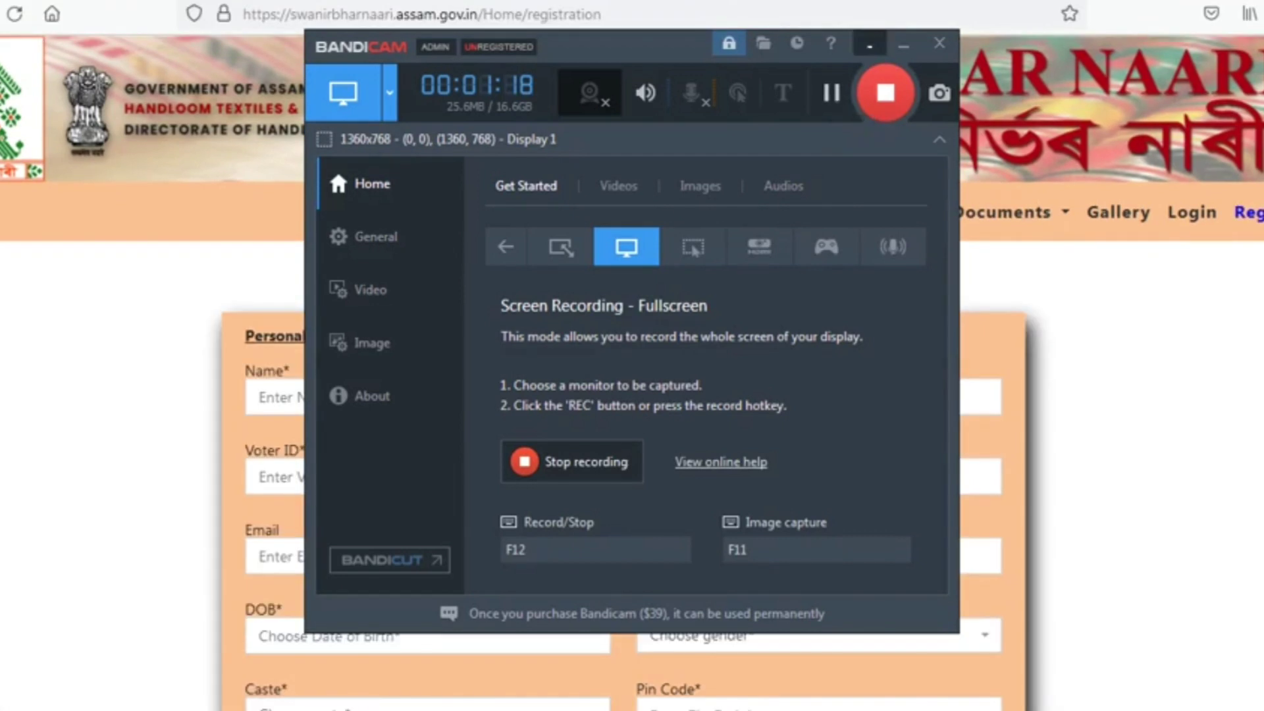
{"action": "left_click", "coordinate": [902, 44]}
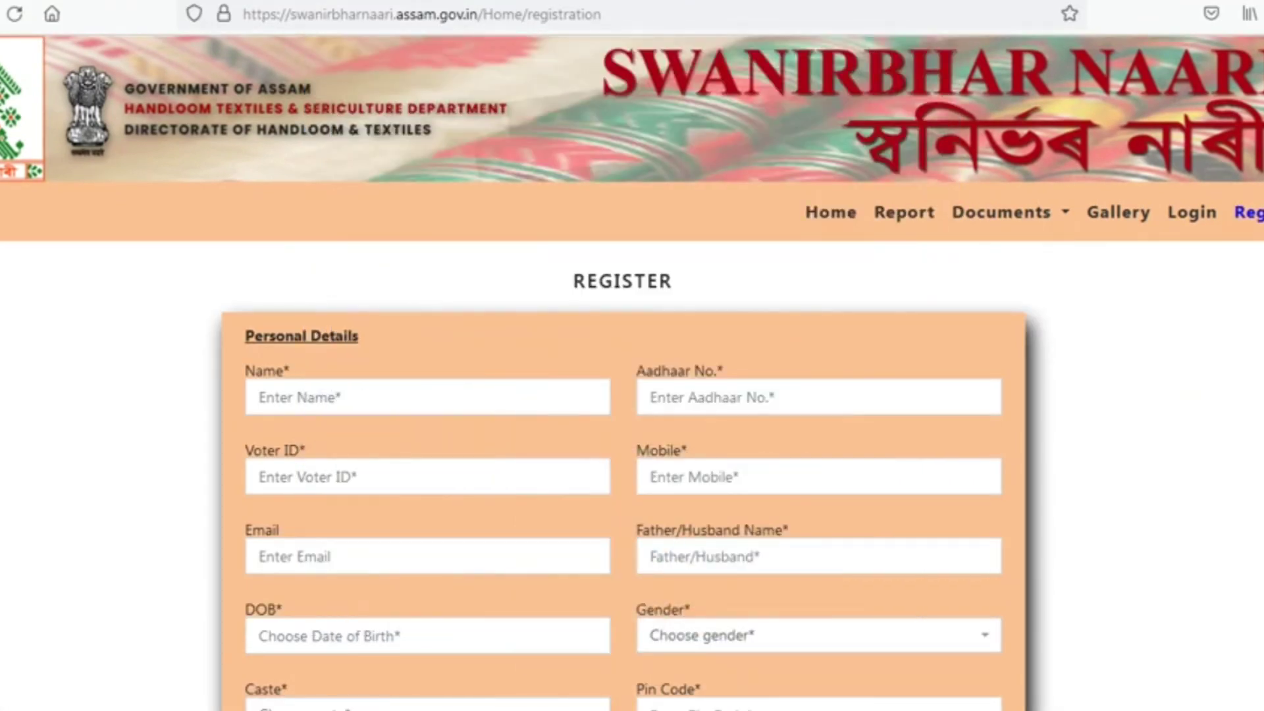
Step: Examine the name, Aadhaar number, voter ID, mobile, email and father/husband name fields under Personal Details
{"action": "scroll", "coordinate": [632, 394], "scroll_direction": "down", "scroll_amount": 2}
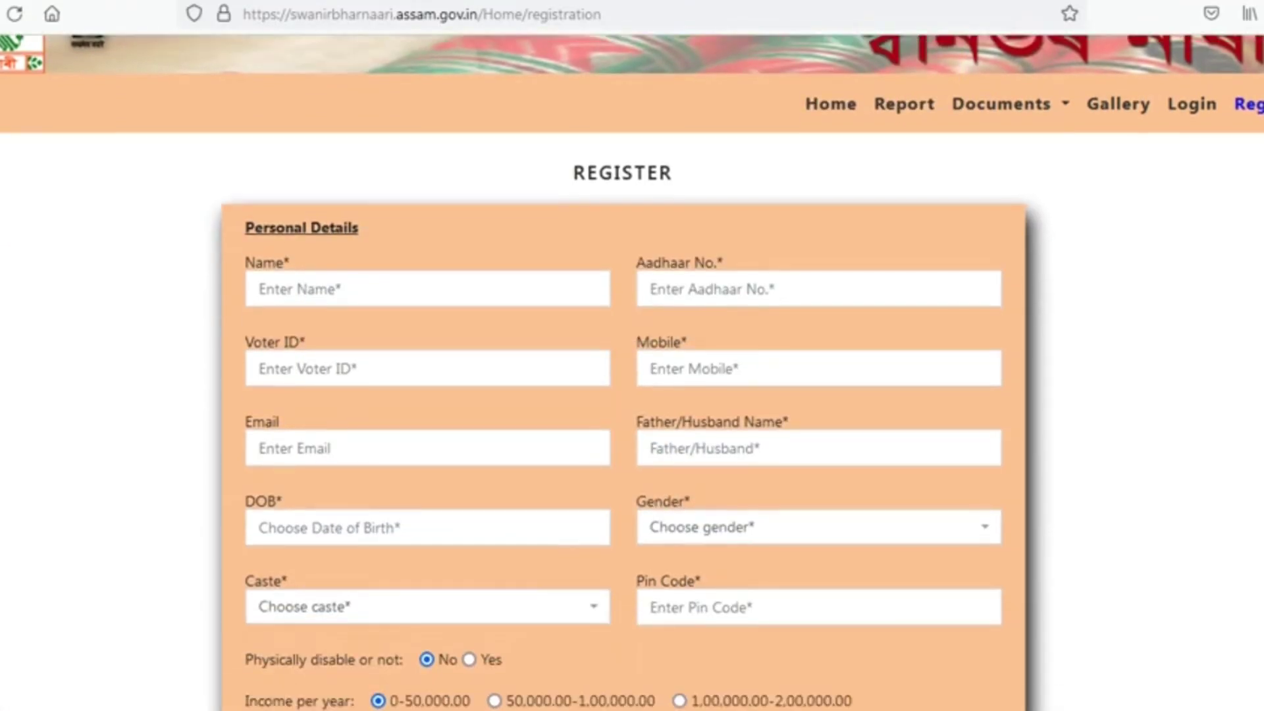
{"action": "triple_click", "coordinate": [256, 262]}
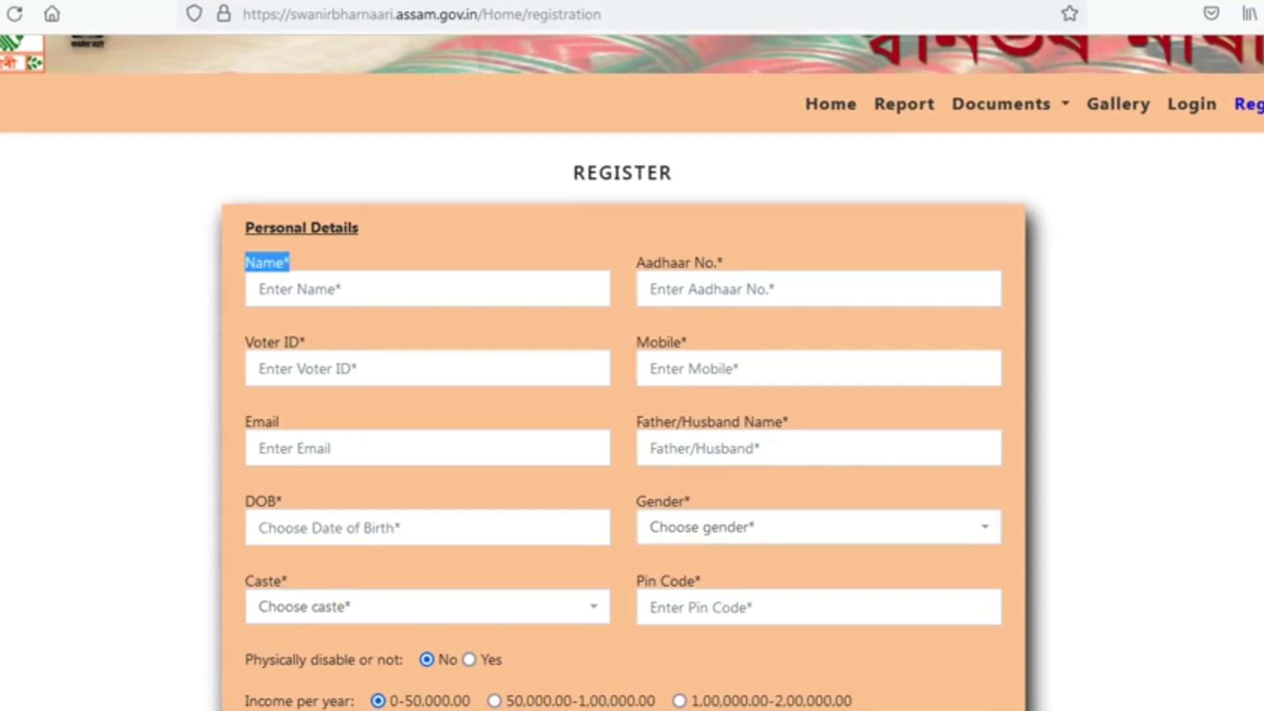
{"action": "left_click_drag", "start_coordinate": [245, 227], "coordinate": [359, 227]}
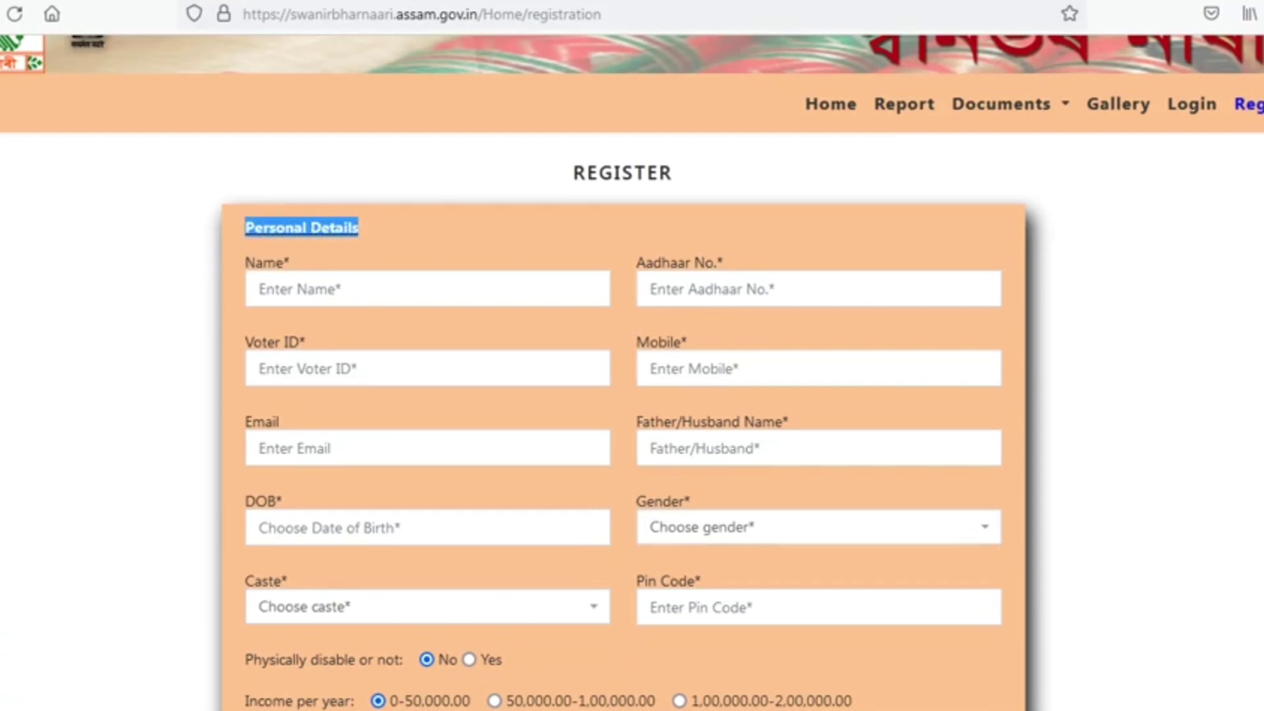
{"action": "left_click_drag", "start_coordinate": [245, 262], "coordinate": [283, 262]}
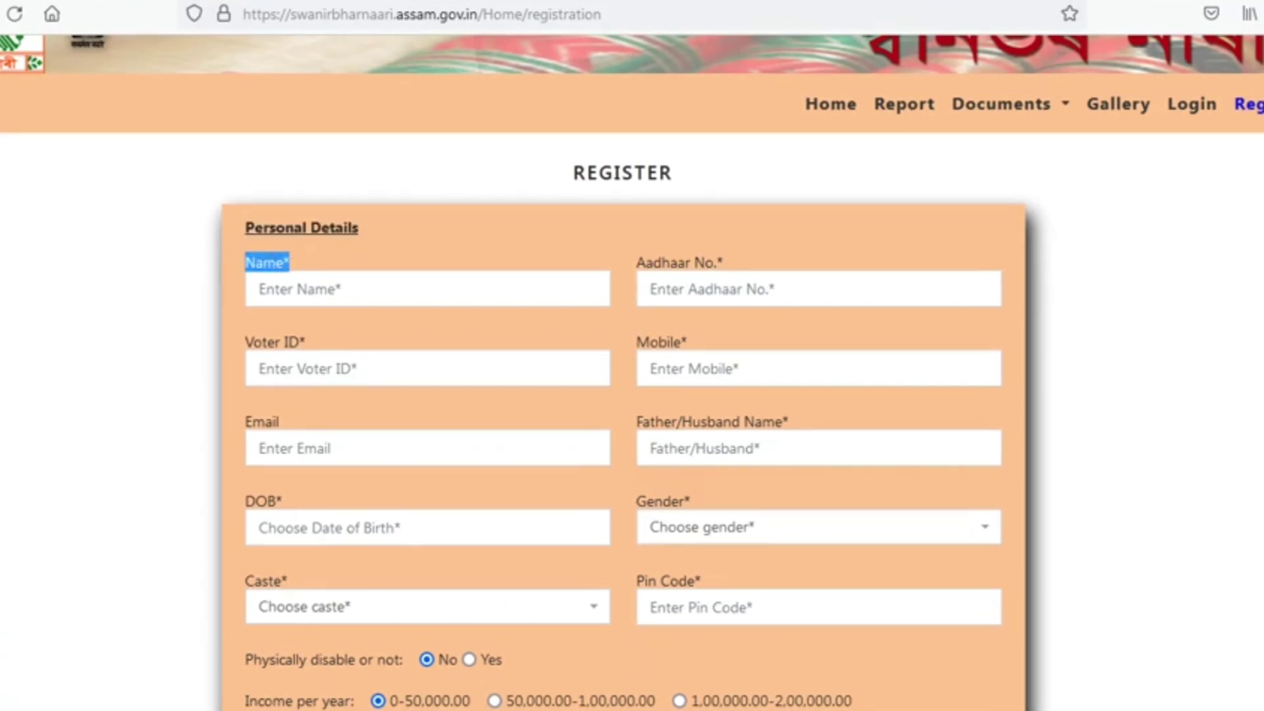
{"action": "left_click", "coordinate": [670, 262]}
{"action": "left_click_drag", "start_coordinate": [636, 262], "coordinate": [724, 262]}
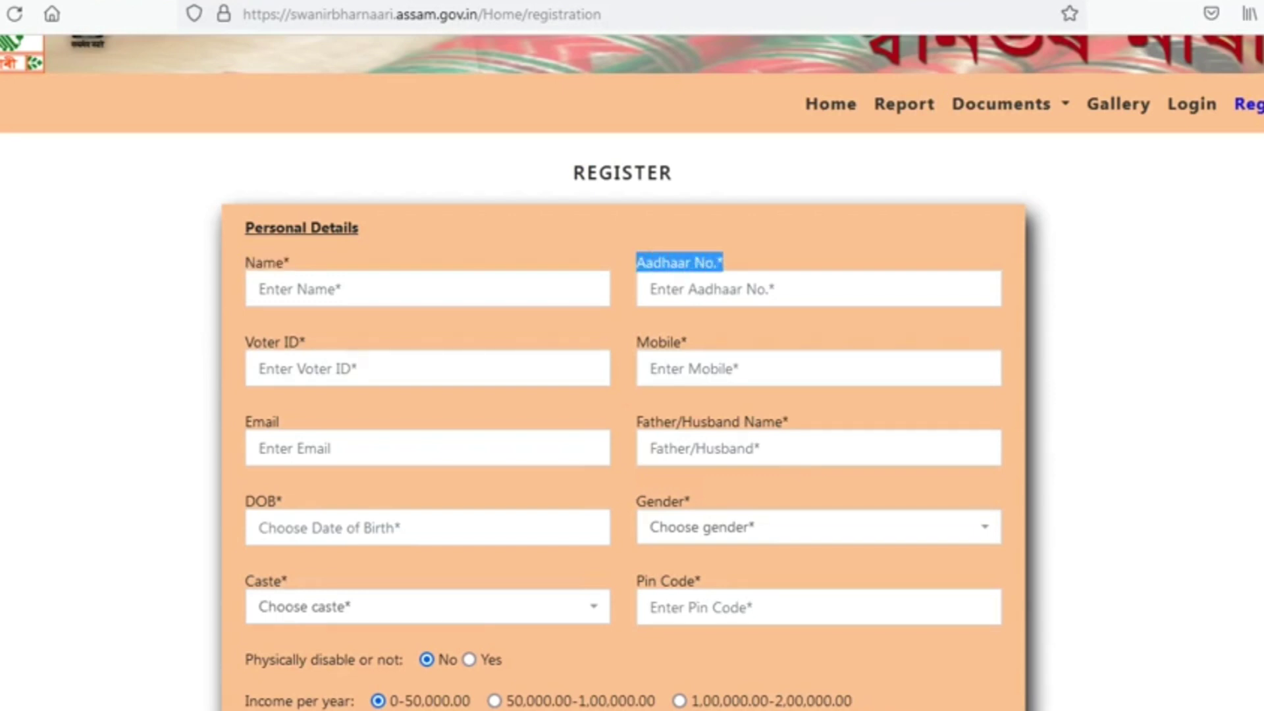
{"action": "left_click_drag", "start_coordinate": [244, 342], "coordinate": [306, 341]}
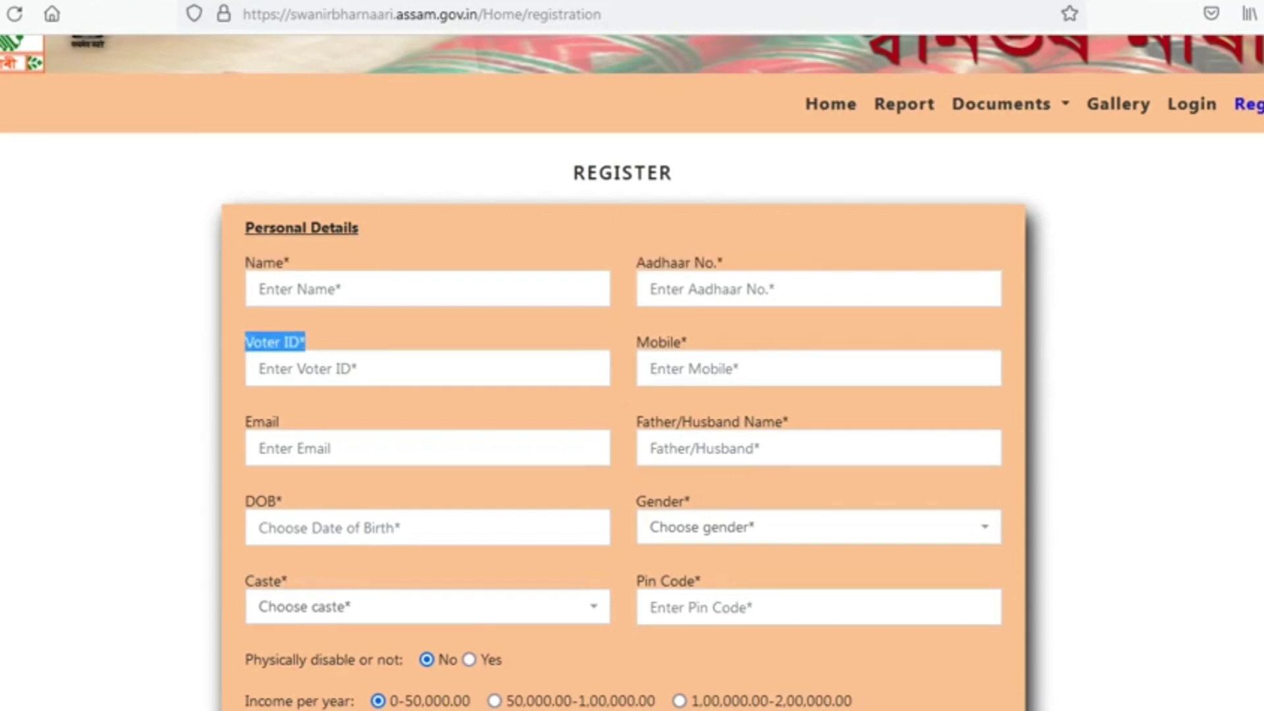
{"action": "left_click_drag", "start_coordinate": [636, 341], "coordinate": [687, 342]}
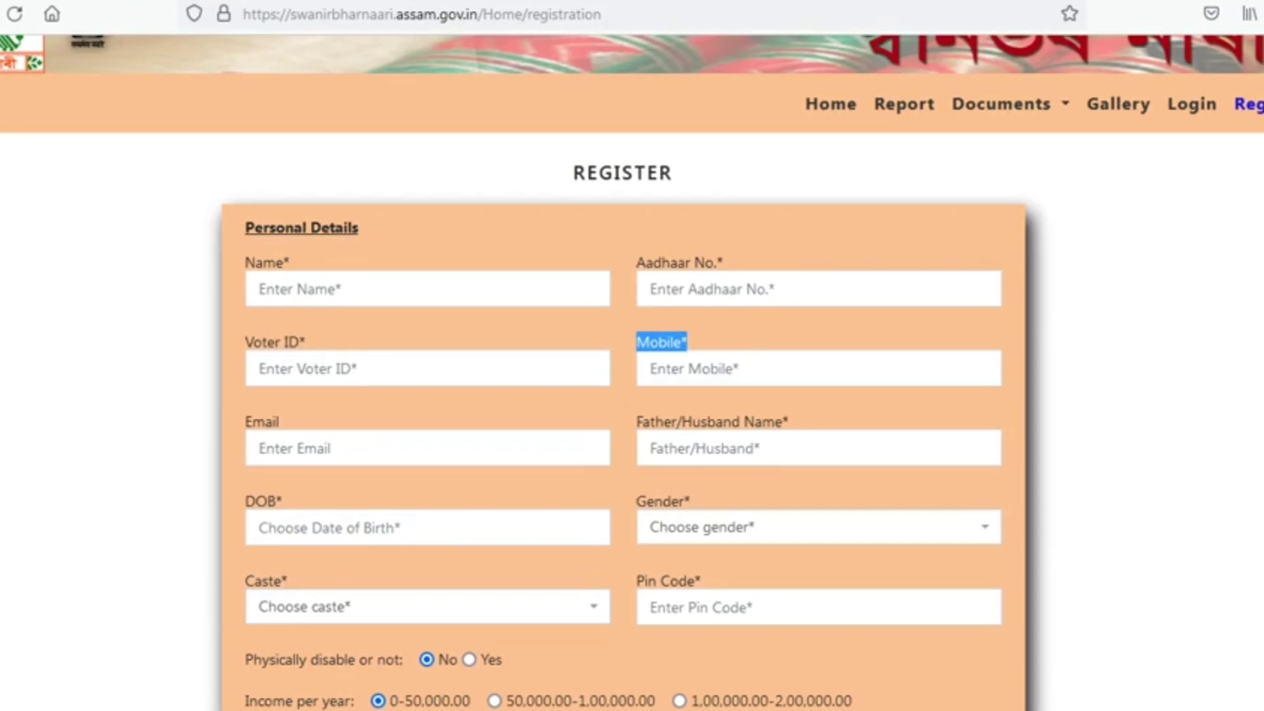
{"action": "left_click_drag", "start_coordinate": [245, 422], "coordinate": [279, 421]}
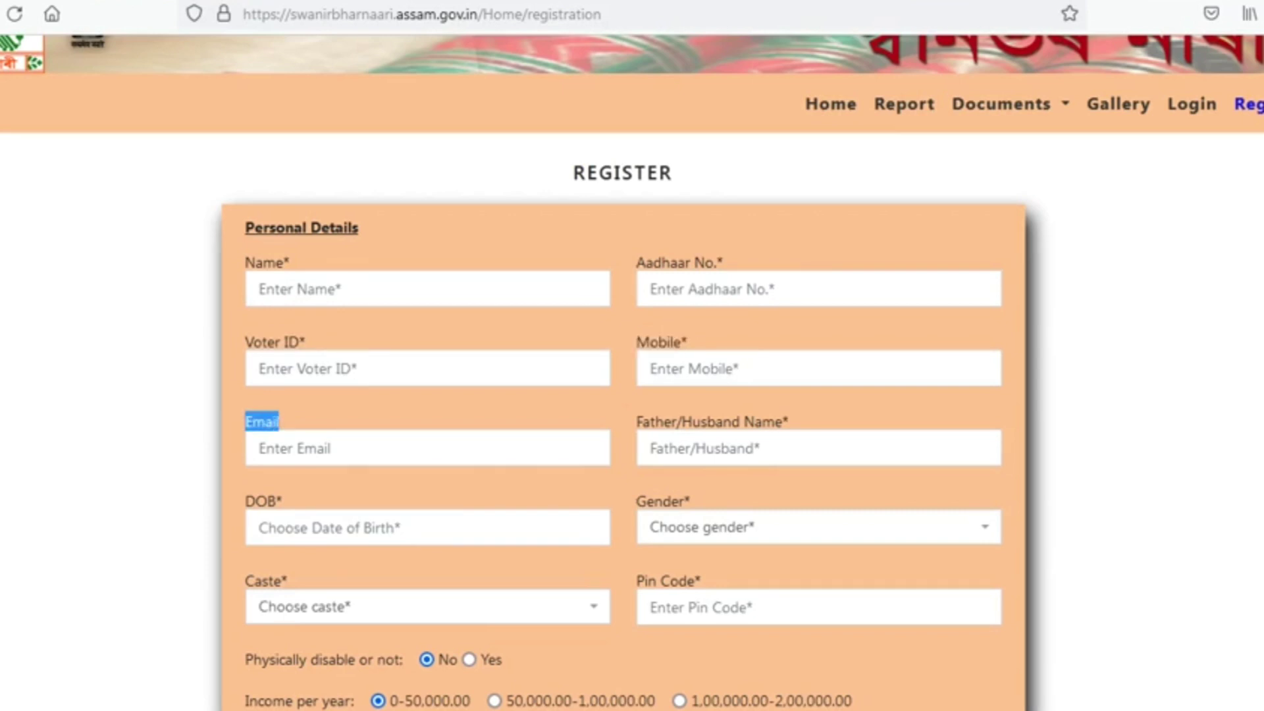
{"action": "left_click_drag", "start_coordinate": [636, 421], "coordinate": [789, 421]}
Step: Review the date of birth and gender fields and look through the options in the caste list without choosing one
{"action": "scroll", "coordinate": [632, 372], "scroll_direction": "down", "scroll_amount": 3}
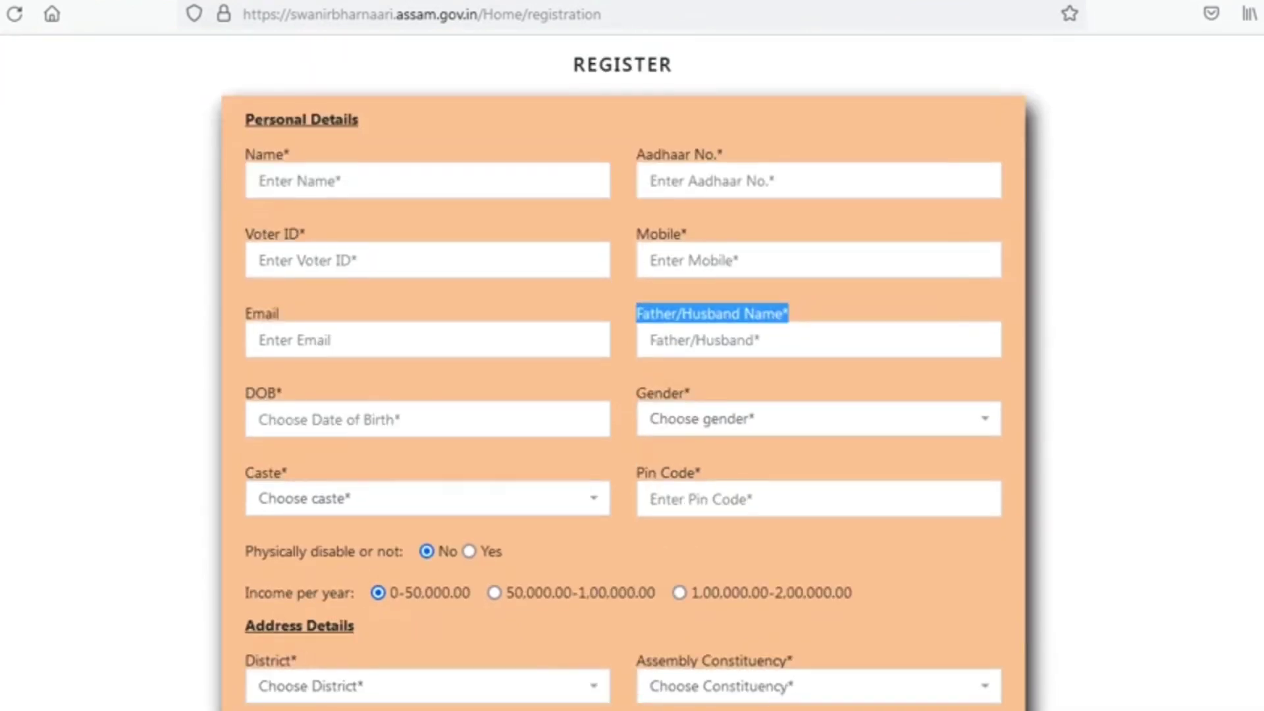
{"action": "left_click_drag", "start_coordinate": [244, 393], "coordinate": [276, 393]}
{"action": "left_click_drag", "start_coordinate": [636, 393], "coordinate": [690, 393]}
{"action": "left_click", "coordinate": [689, 395]}
{"action": "scroll", "coordinate": [688, 395], "scroll_direction": "down", "scroll_amount": 3}
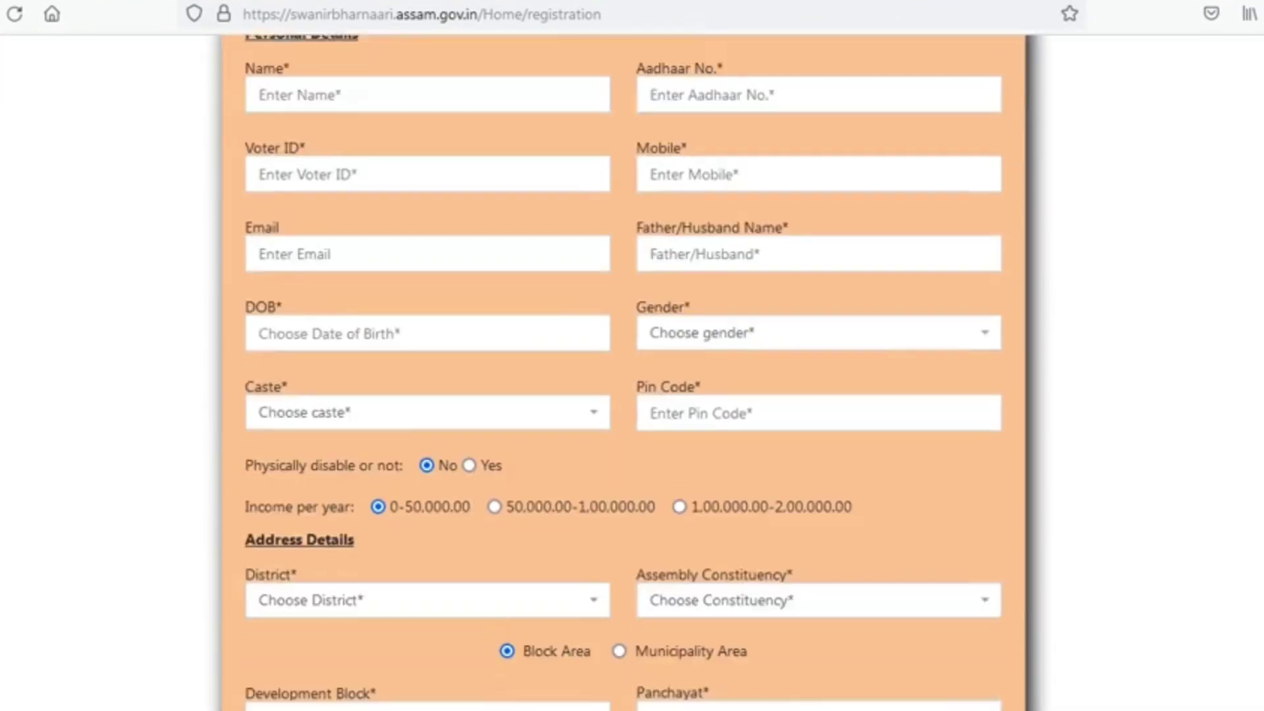
{"action": "left_click_drag", "start_coordinate": [245, 364], "coordinate": [287, 364]}
{"action": "left_click", "coordinate": [304, 390]}
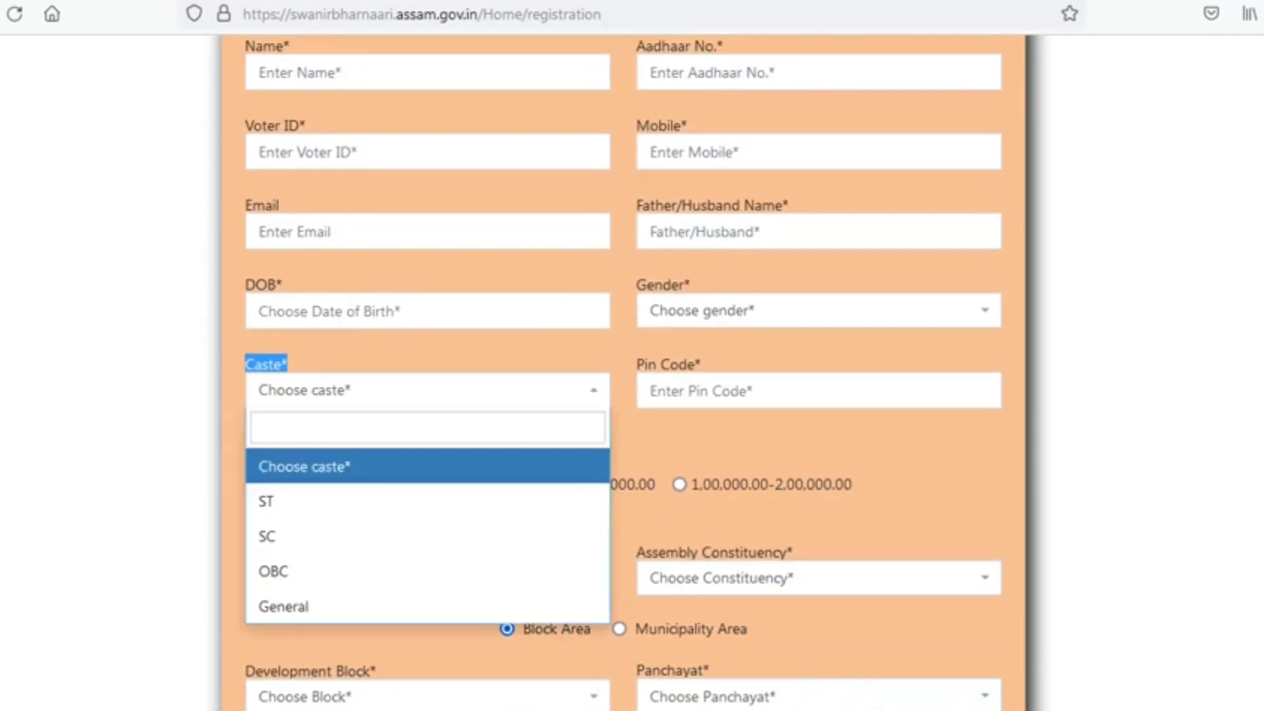
{"action": "key", "text": "Down"}
{"action": "key", "text": "Down"}
{"action": "key", "text": "Down"}
{"action": "key", "text": "Down"}
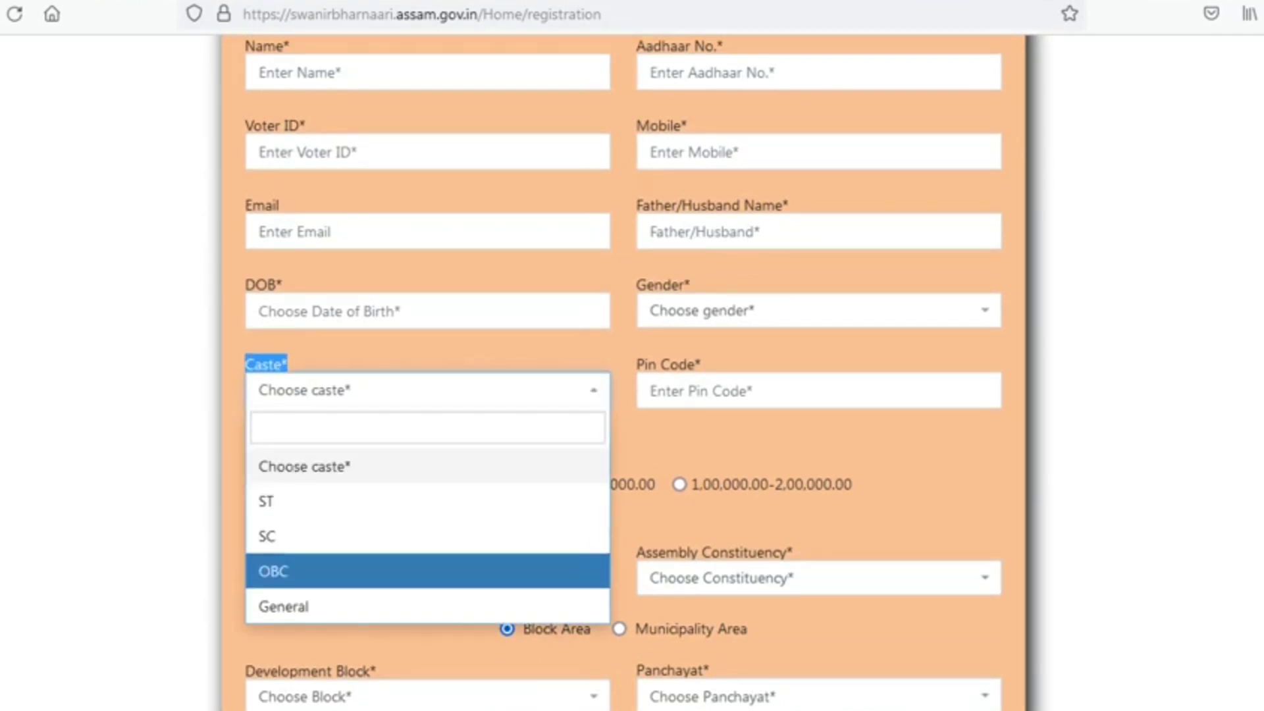
{"action": "left_click", "coordinate": [646, 364]}
Step: Look through the gender options without choosing one, and review the physical disability and yearly income fields
{"action": "left_click", "coordinate": [698, 310]}
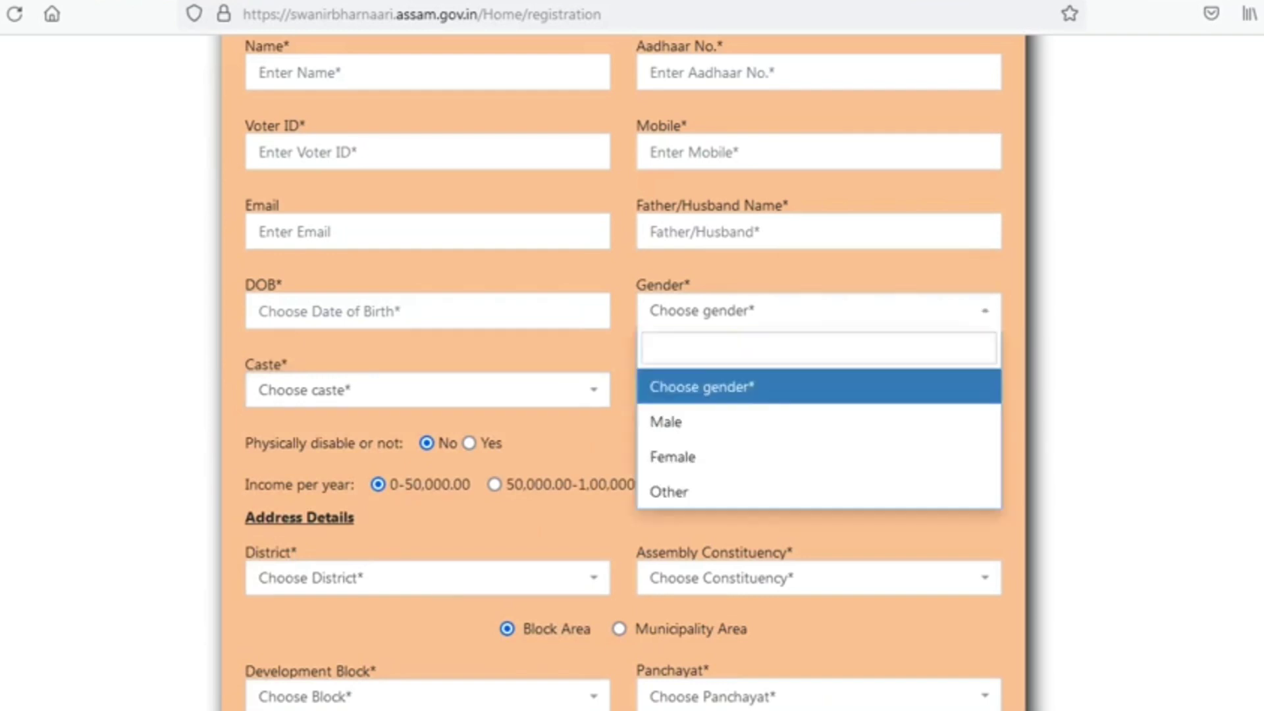
{"action": "key", "text": "Down"}
{"action": "key", "text": "Down"}
{"action": "key", "text": "Down"}
{"action": "left_click", "coordinate": [507, 442]}
{"action": "scroll", "coordinate": [507, 442], "scroll_direction": "down", "scroll_amount": 3}
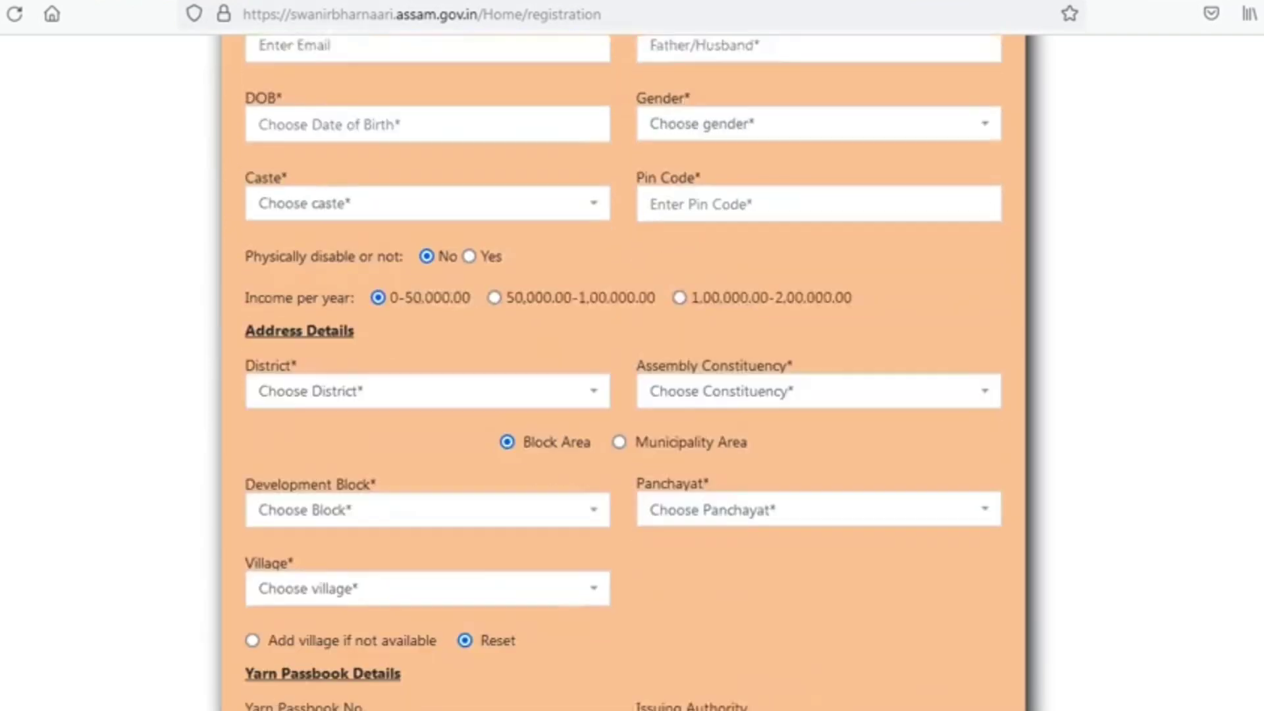
{"action": "left_click_drag", "start_coordinate": [253, 227], "coordinate": [411, 226]}
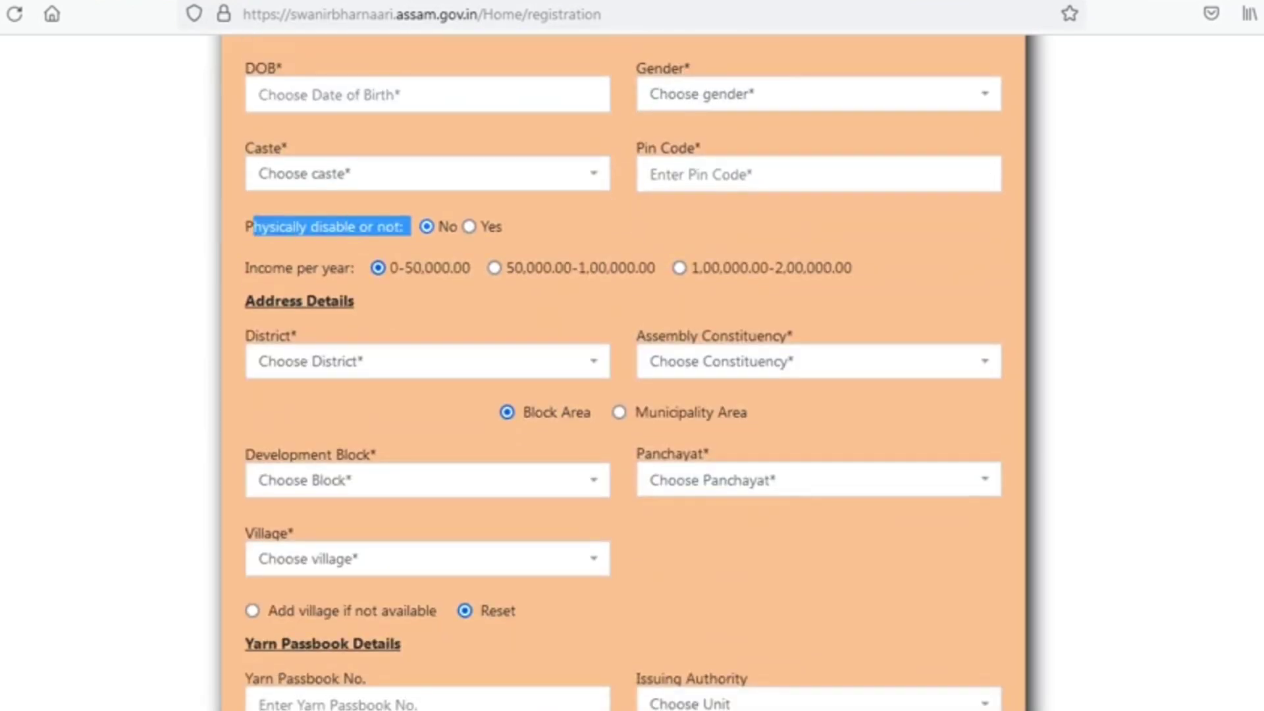
{"action": "left_click_drag", "start_coordinate": [249, 268], "coordinate": [404, 268]}
Step: Set the district to Jorhat and the assembly constituency to Dergaon in the address details
{"action": "left_click", "coordinate": [309, 361]}
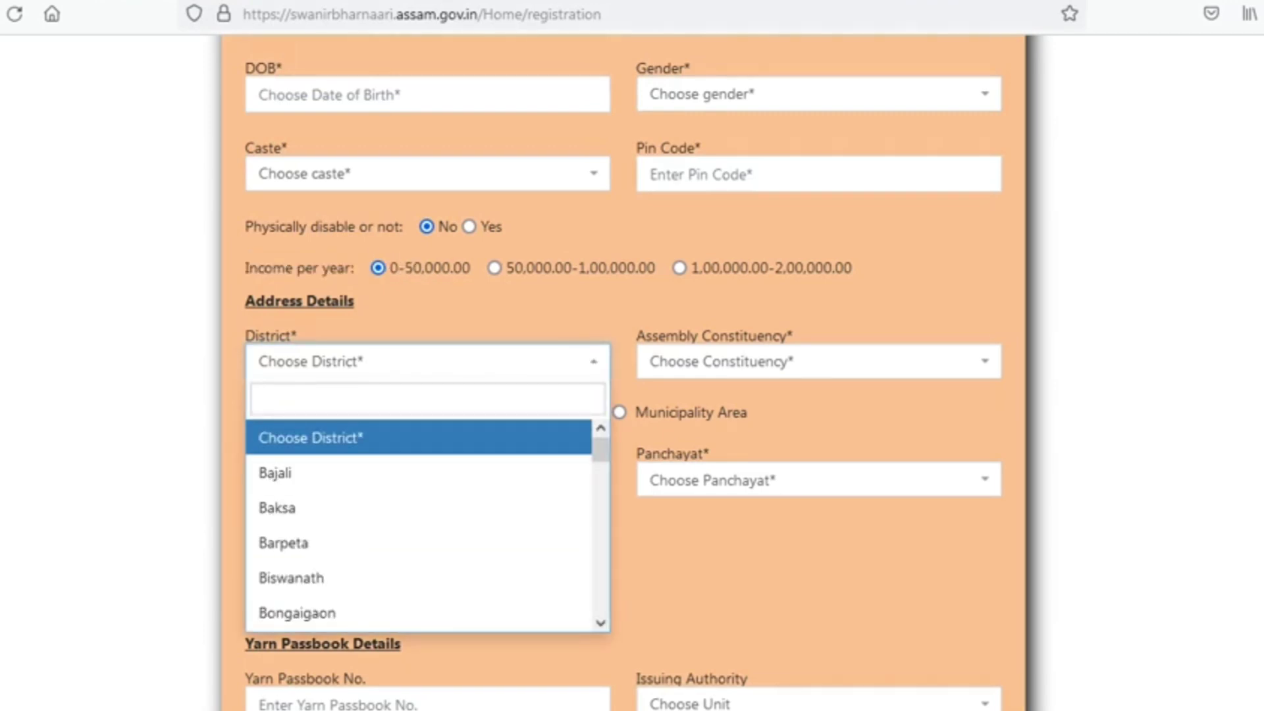
{"action": "type", "text": "jo"}
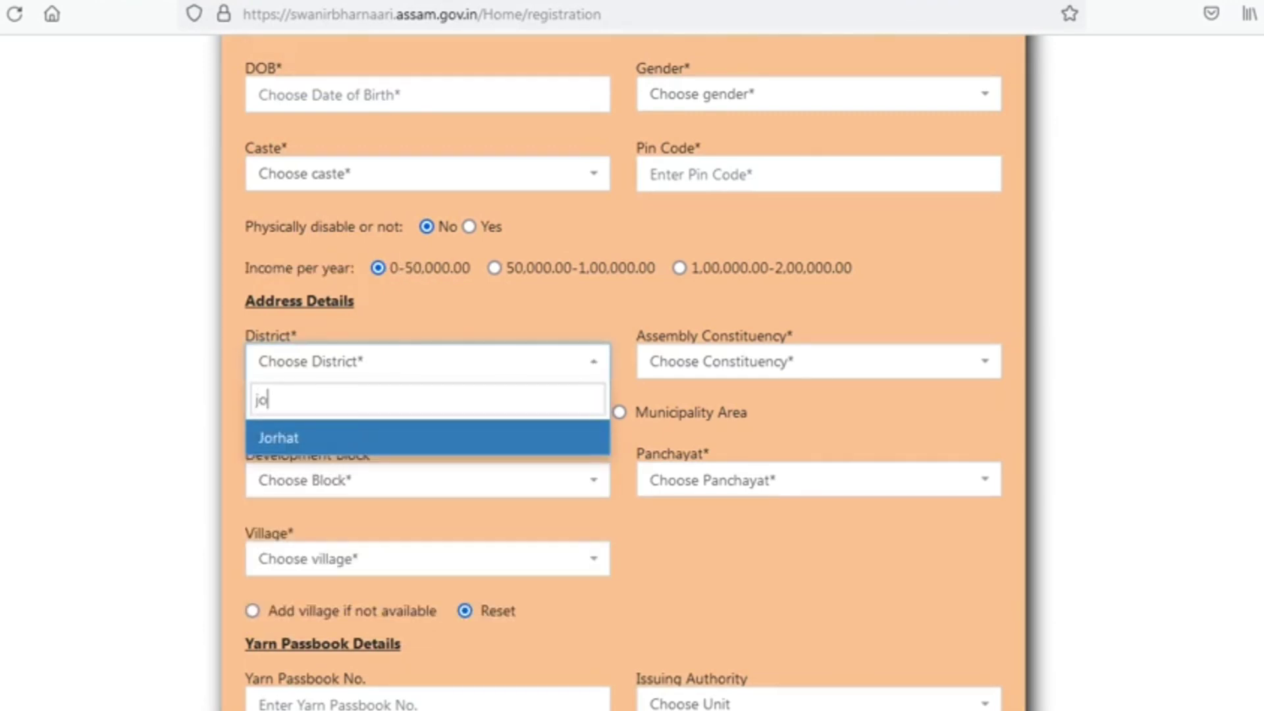
{"action": "key", "text": "Return"}
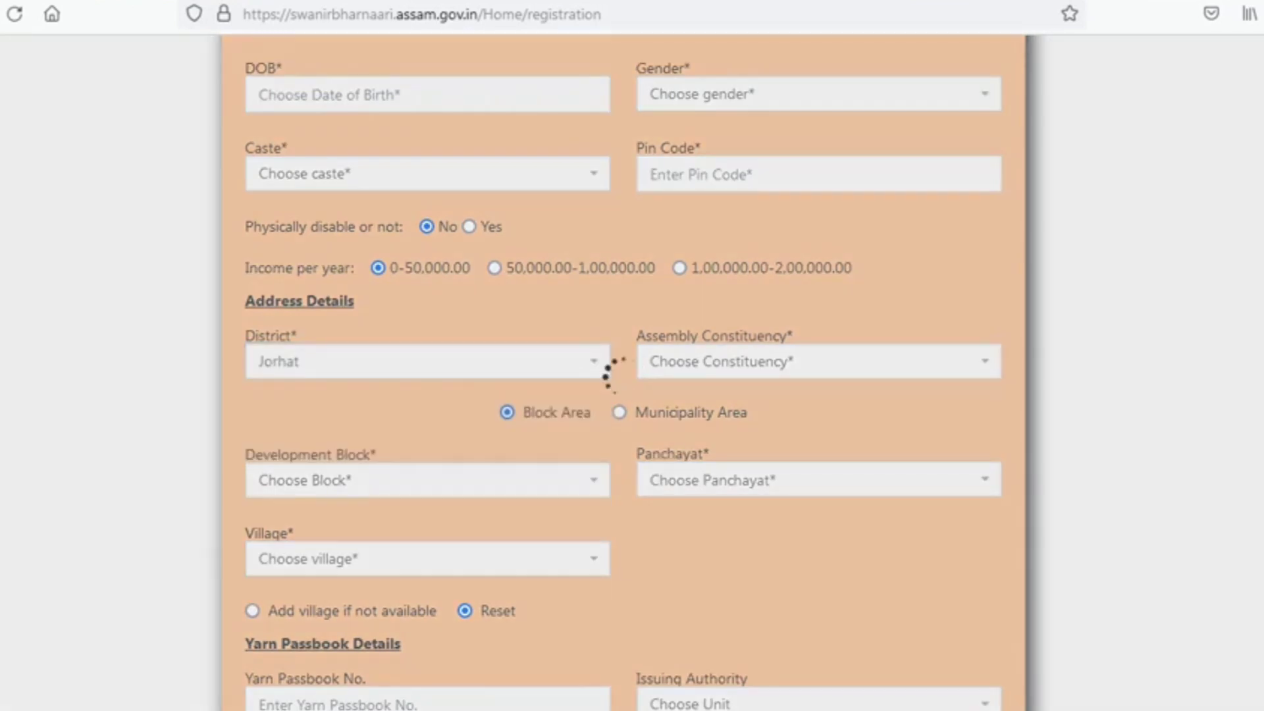
{"action": "scroll", "coordinate": [619, 375], "scroll_direction": "down", "scroll_amount": 2}
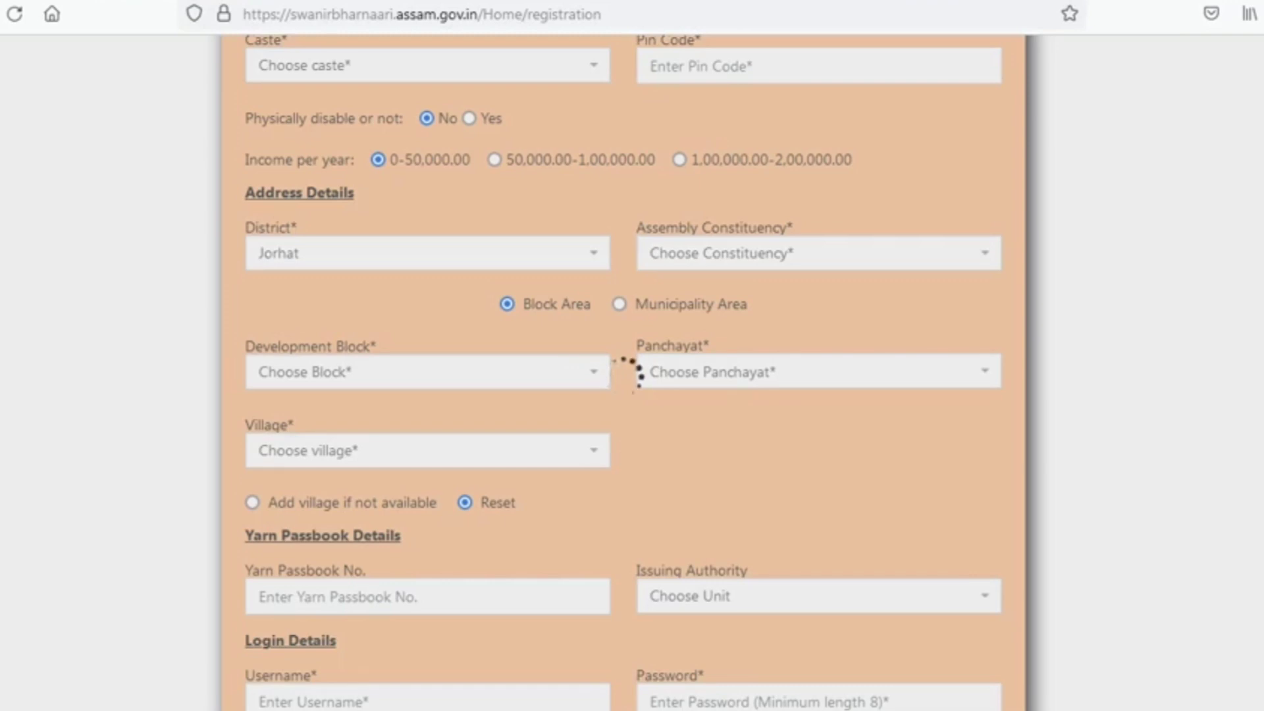
{"action": "scroll", "coordinate": [602, 368], "scroll_direction": "down", "scroll_amount": 1}
{"action": "scroll", "coordinate": [602, 369], "scroll_direction": "down", "scroll_amount": 1}
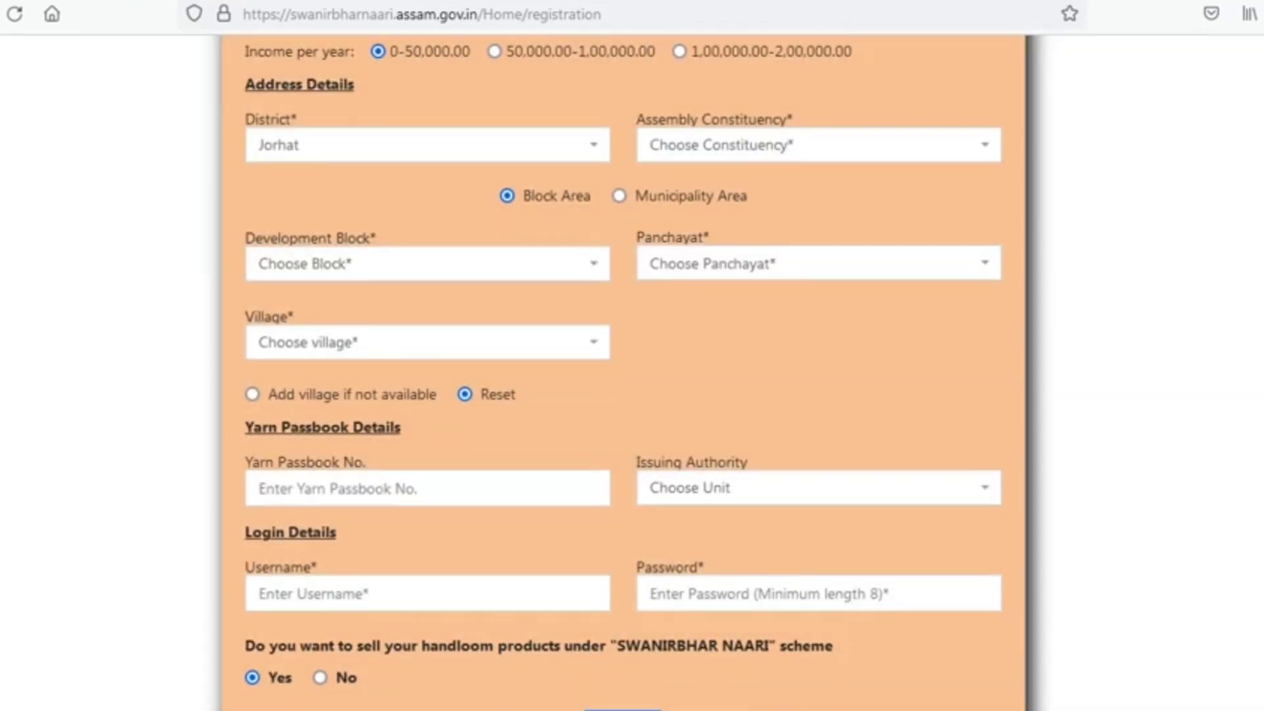
{"action": "left_click", "coordinate": [817, 145]}
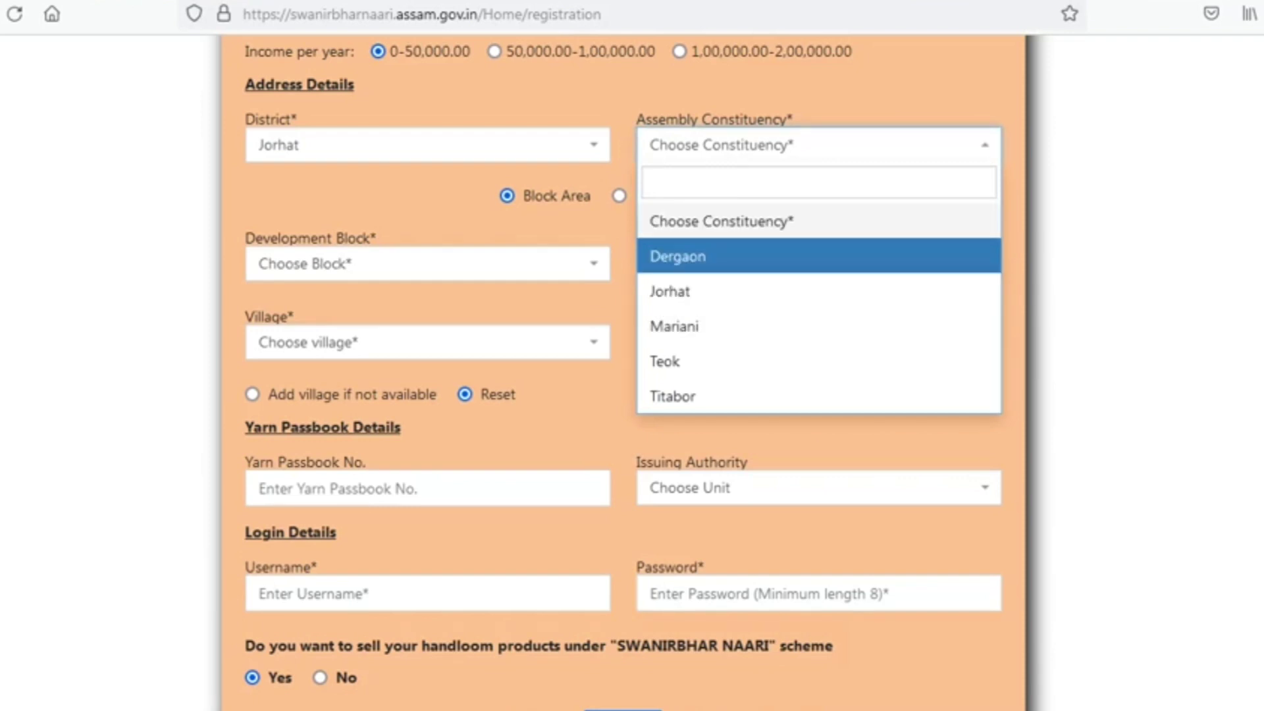
{"action": "left_click", "coordinate": [677, 256]}
Step: Look for selectable blocks in the Development Block list, switching the area type to Municipality Area and back to Block Area
{"action": "left_click", "coordinate": [427, 264]}
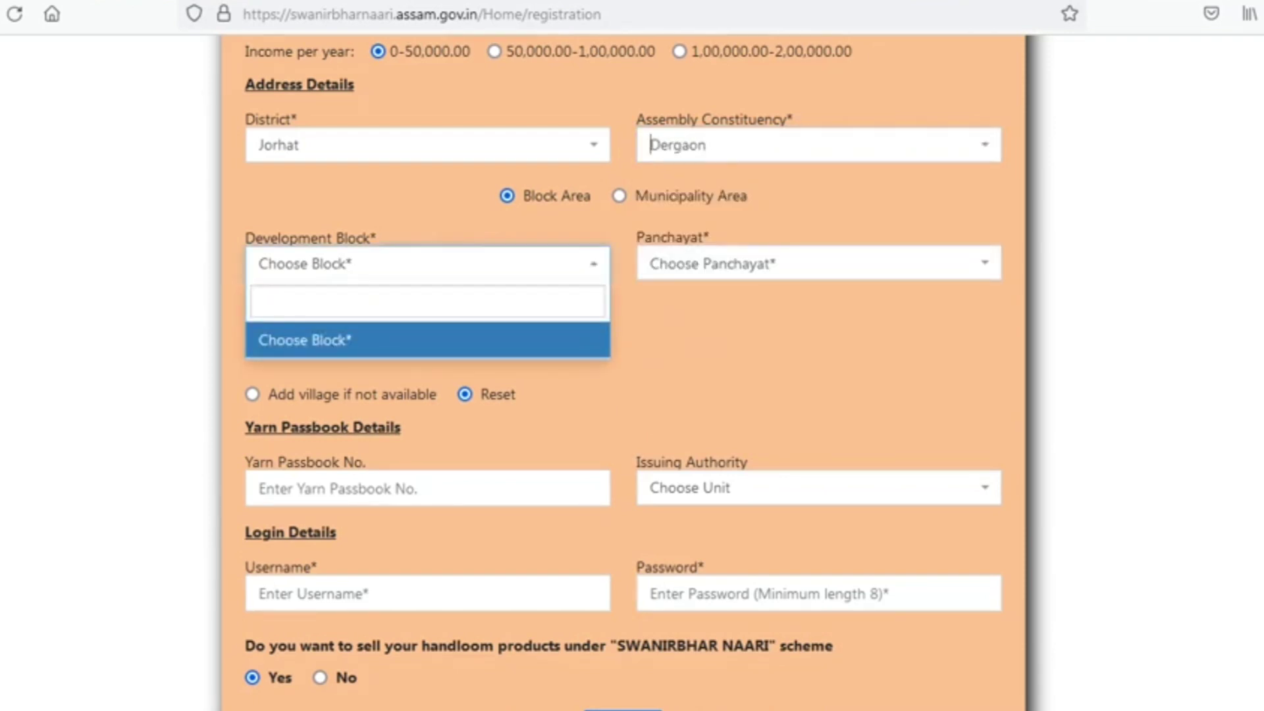
{"action": "left_click", "coordinate": [427, 263]}
{"action": "left_click", "coordinate": [427, 264]}
{"action": "left_click", "coordinate": [427, 263]}
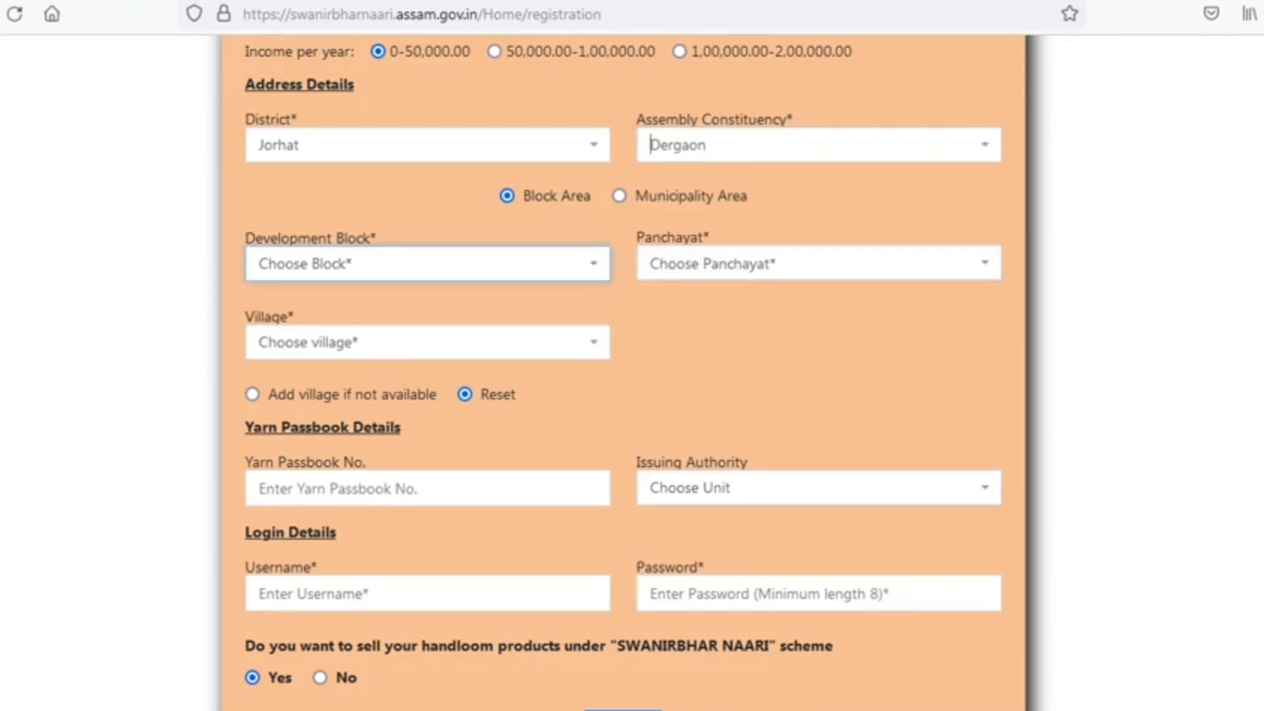
{"action": "left_click", "coordinate": [619, 195]}
{"action": "left_click", "coordinate": [507, 195]}
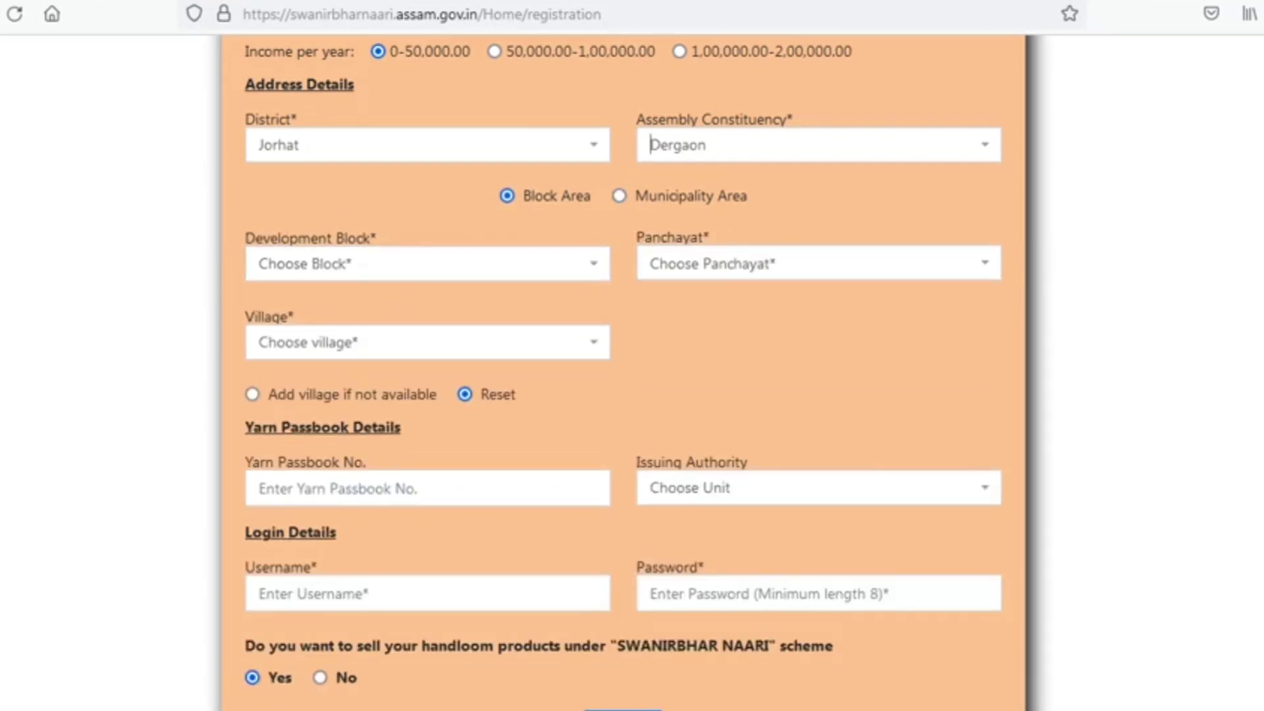
{"action": "left_click_drag", "start_coordinate": [245, 238], "coordinate": [375, 237]}
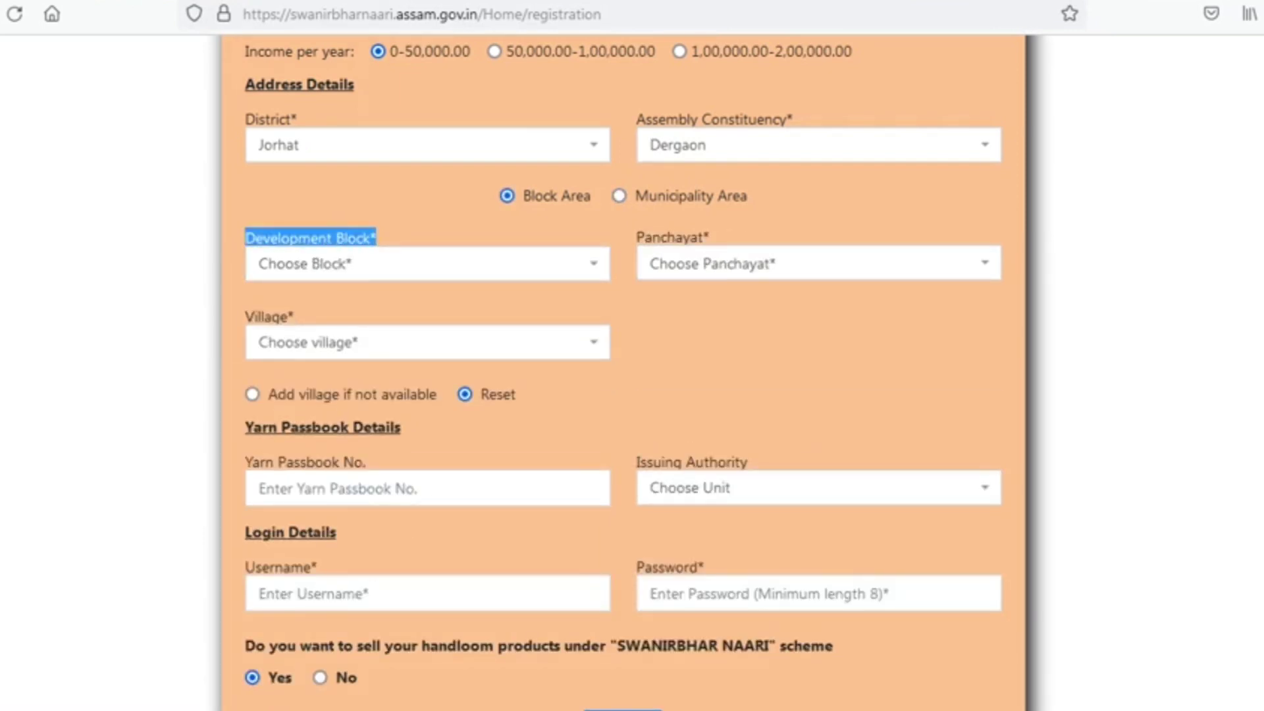
{"action": "left_click", "coordinate": [378, 237]}
{"action": "left_click", "coordinate": [428, 264]}
{"action": "left_click", "coordinate": [427, 263]}
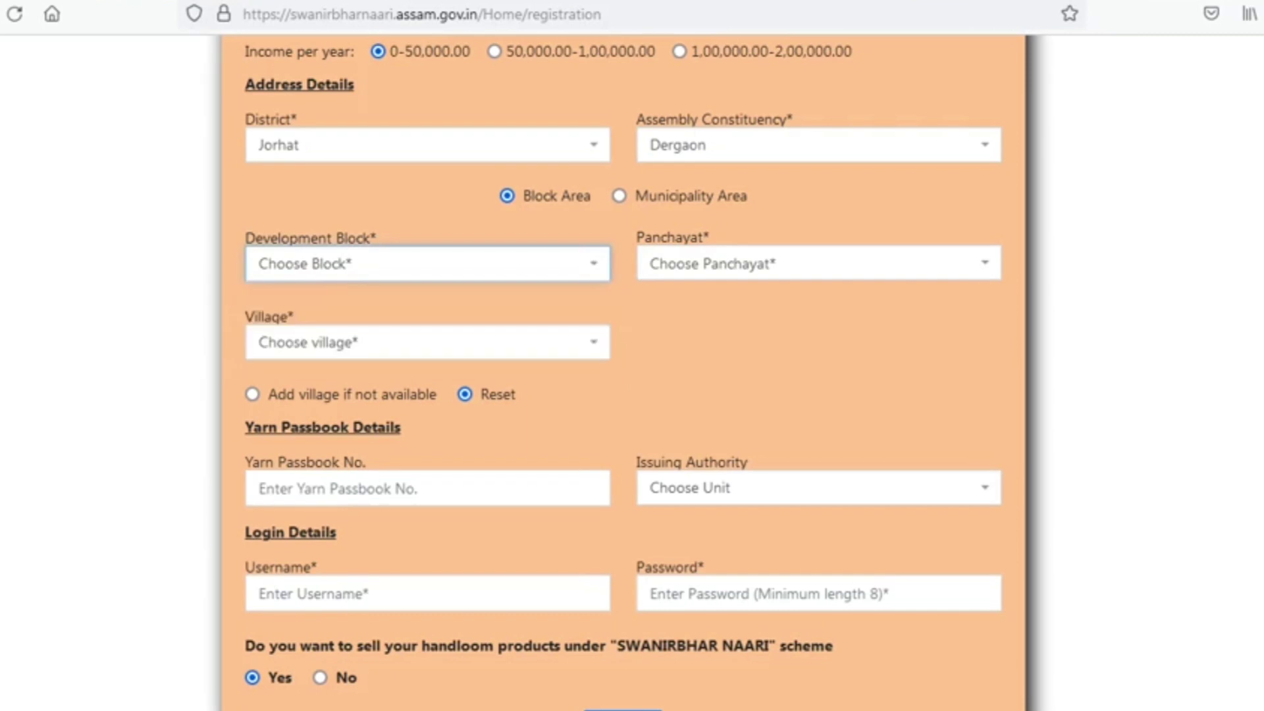
Step: Review the panchayat field, the option to add an unlisted village, and the yarn passbook number and issuing authority fields
{"action": "left_click_drag", "start_coordinate": [636, 237], "coordinate": [708, 237]}
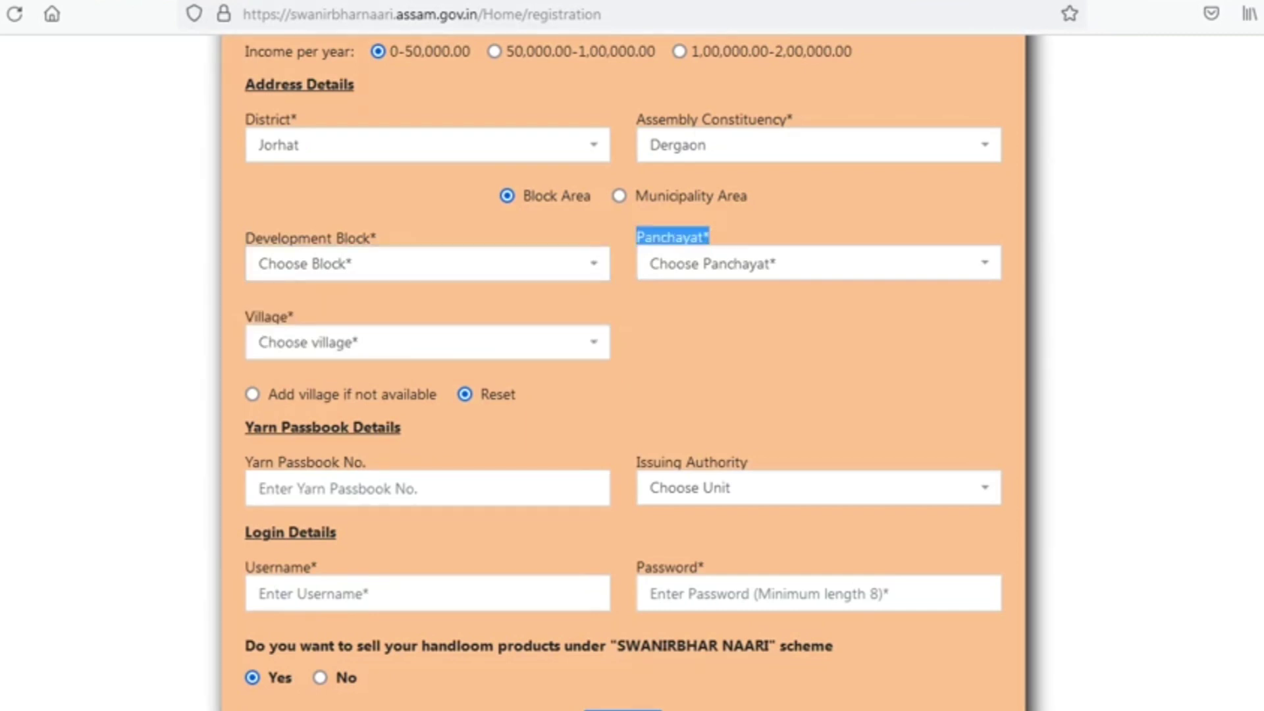
{"action": "left_click_drag", "start_coordinate": [268, 395], "coordinate": [397, 394]}
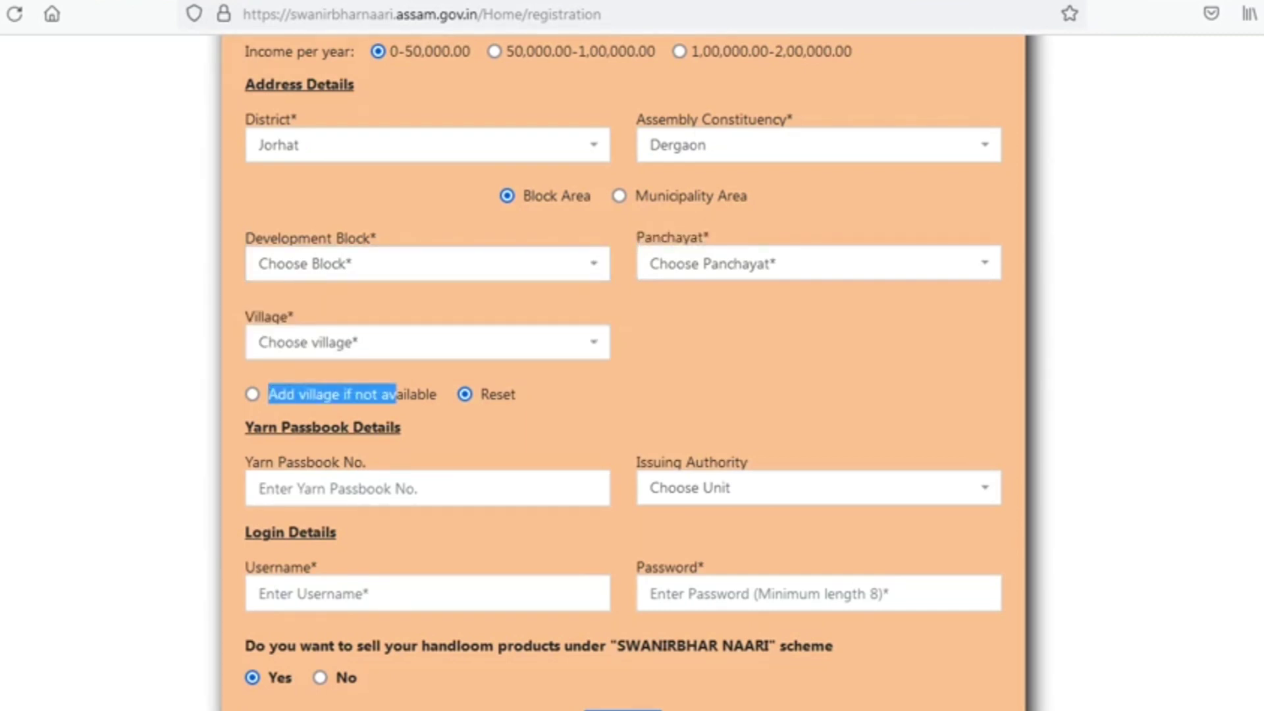
{"action": "left_click", "coordinate": [316, 461]}
{"action": "left_click_drag", "start_coordinate": [245, 462], "coordinate": [366, 462]}
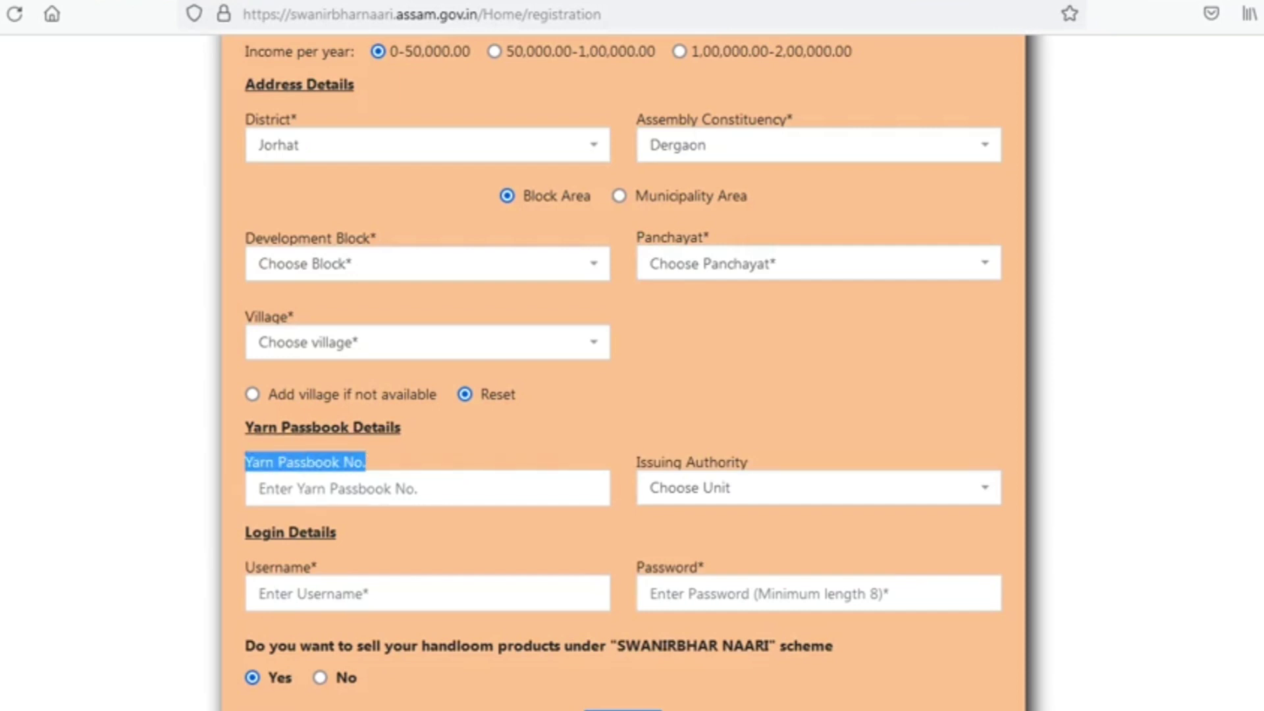
{"action": "left_click", "coordinate": [259, 488]}
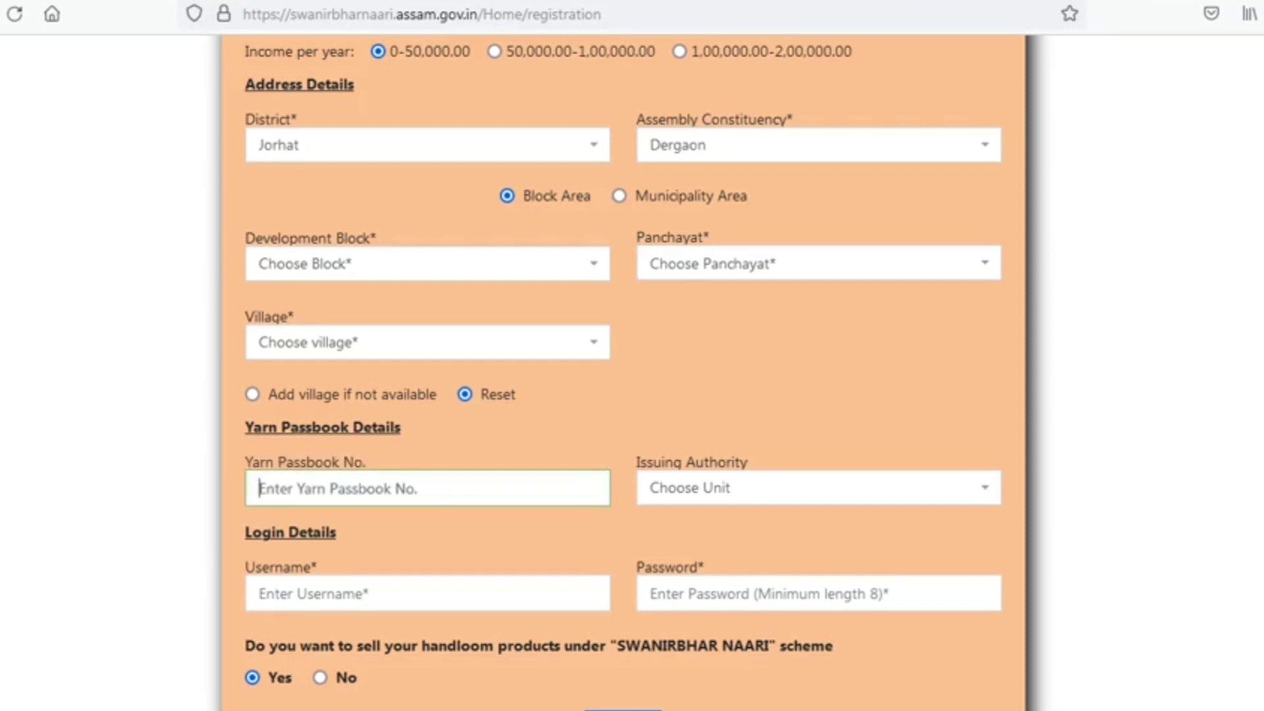
{"action": "mouse_move", "coordinate": [646, 462]}
{"action": "left_mouse_down"}
{"action": "mouse_move", "coordinate": [748, 462]}
{"action": "mouse_move", "coordinate": [647, 462]}
{"action": "left_mouse_up"}
{"action": "left_click", "coordinate": [748, 487]}
{"action": "left_click", "coordinate": [748, 461]}
Step: Review the username and password fields and the question about selling handloom products under the SWANIRBHAR NAARI scheme
{"action": "left_click", "coordinate": [245, 532]}
{"action": "scroll", "coordinate": [622, 372], "scroll_direction": "down", "scroll_amount": 2}
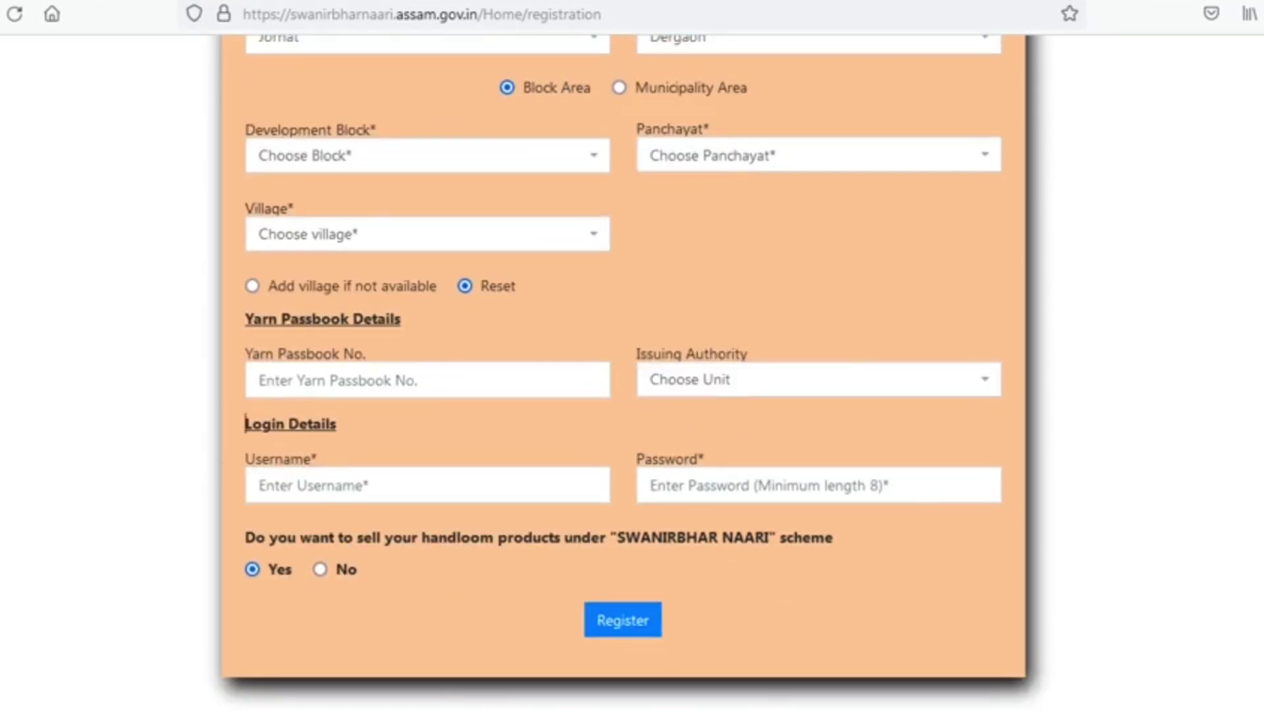
{"action": "left_click_drag", "start_coordinate": [254, 459], "coordinate": [317, 459]}
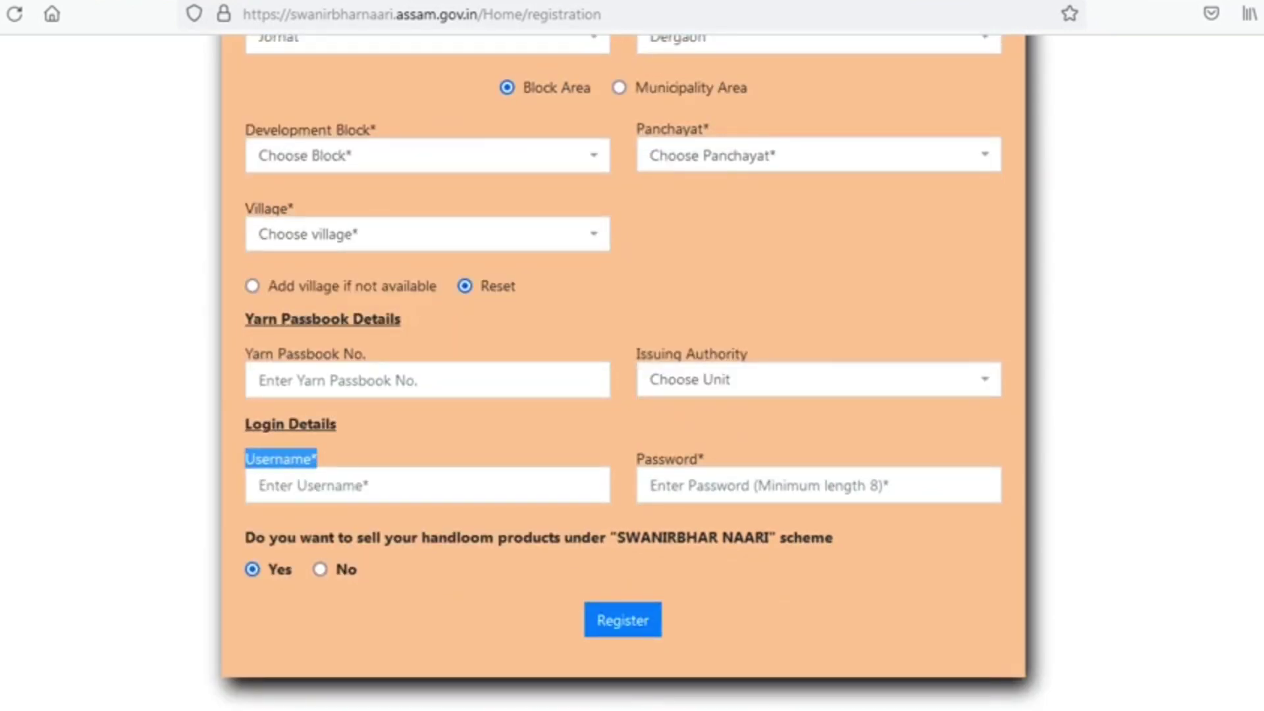
{"action": "left_click_drag", "start_coordinate": [636, 459], "coordinate": [697, 459]}
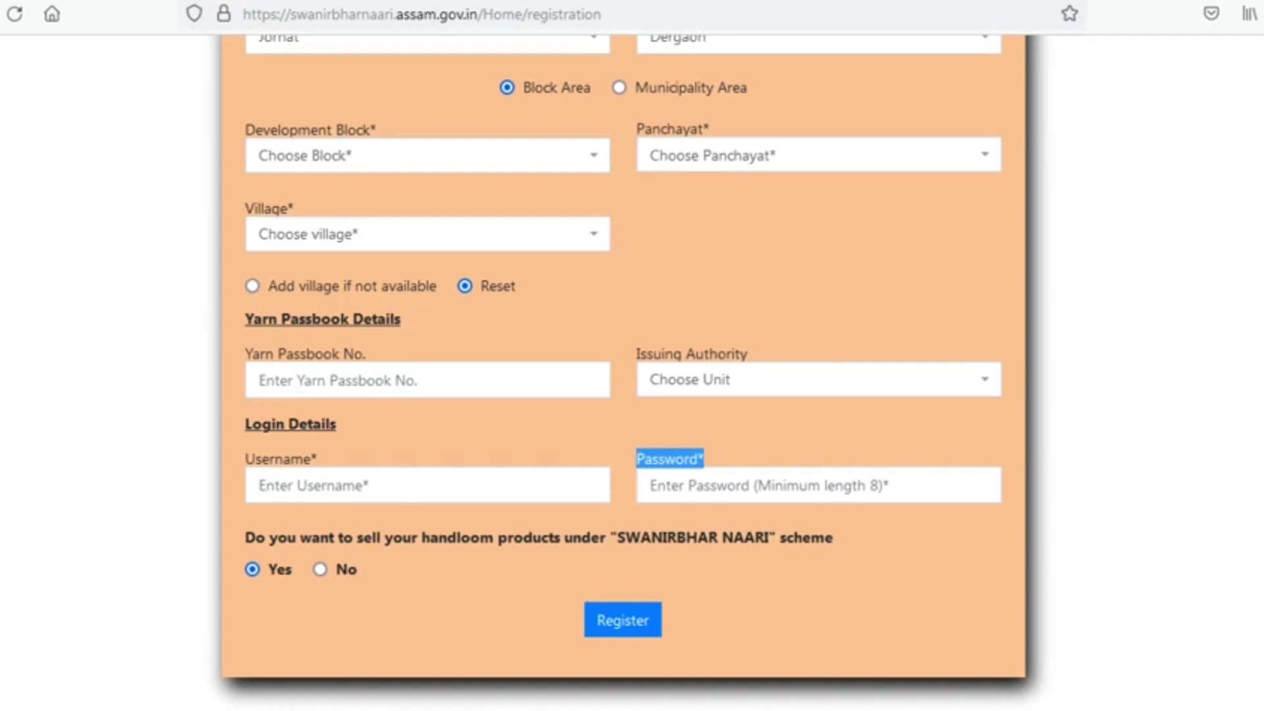
{"action": "left_click", "coordinate": [255, 537]}
{"action": "left_click_drag", "start_coordinate": [245, 537], "coordinate": [802, 537]}
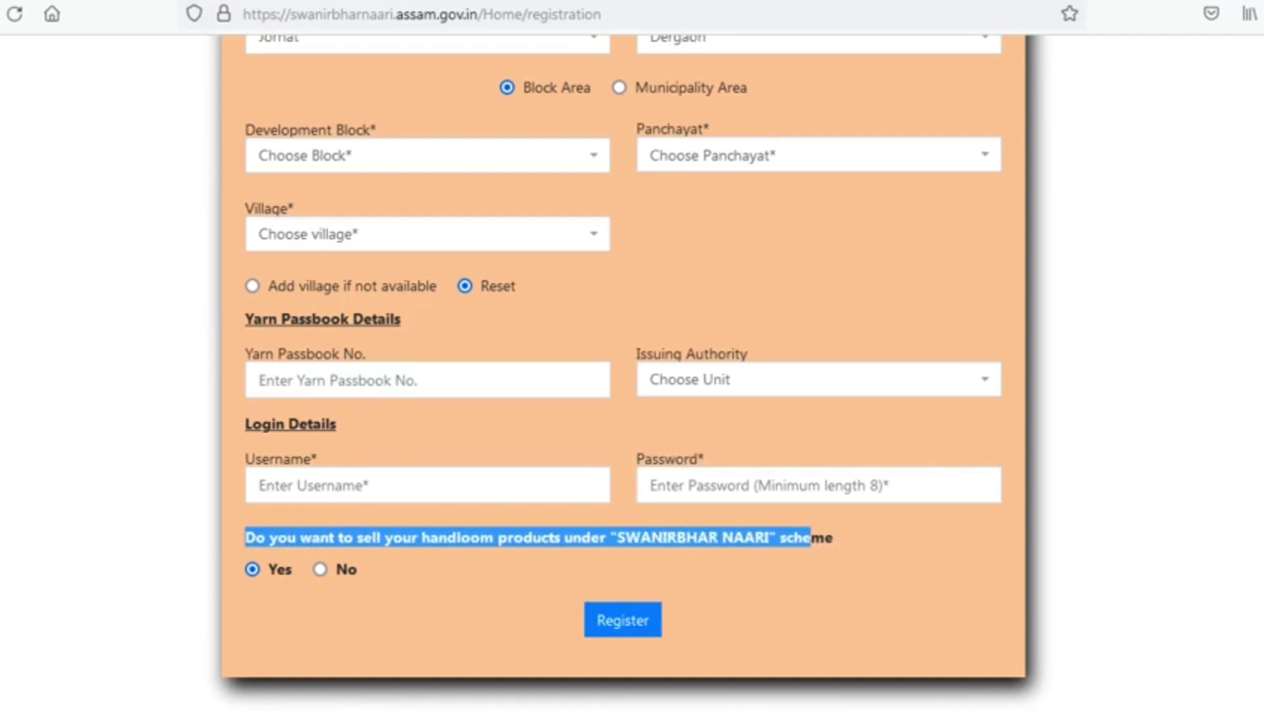
{"action": "left_click", "coordinate": [360, 569]}
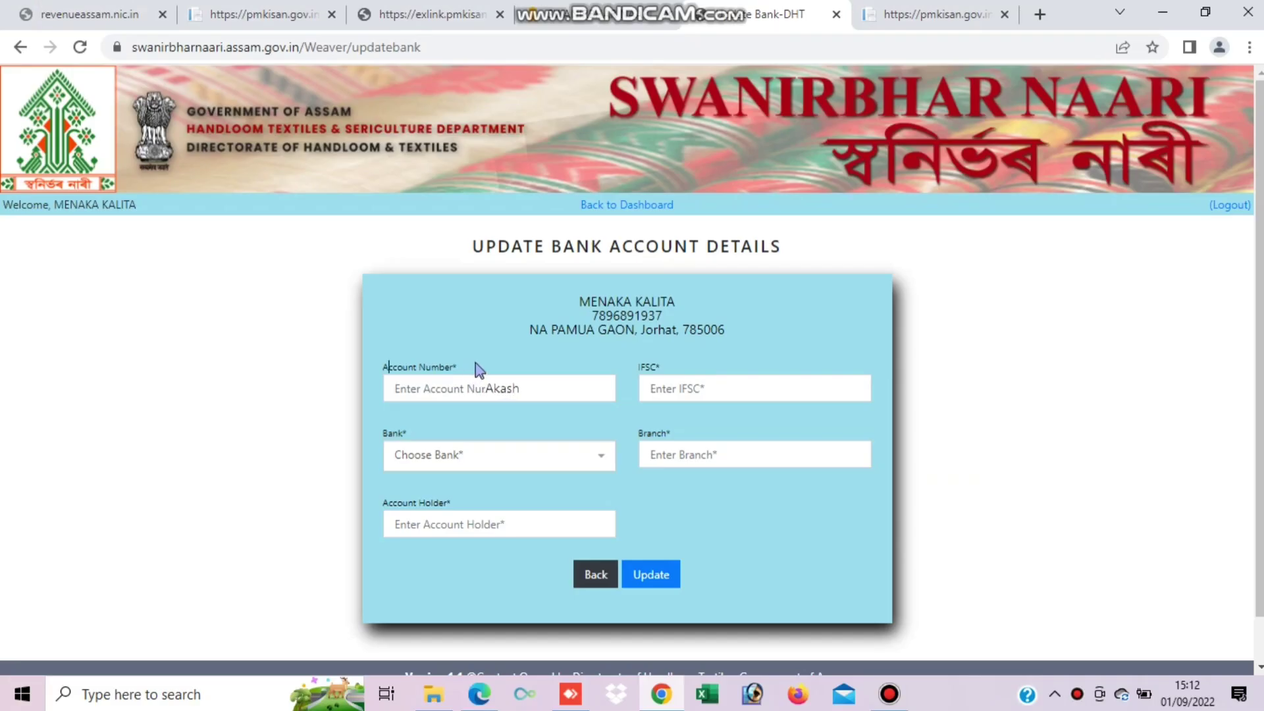
Step: Review the account number field and the applicant's contact details on the bank account update form
{"action": "left_click_drag", "start_coordinate": [480, 367], "coordinate": [388, 367]}
{"action": "left_click_drag", "start_coordinate": [475, 362], "coordinate": [549, 359]}
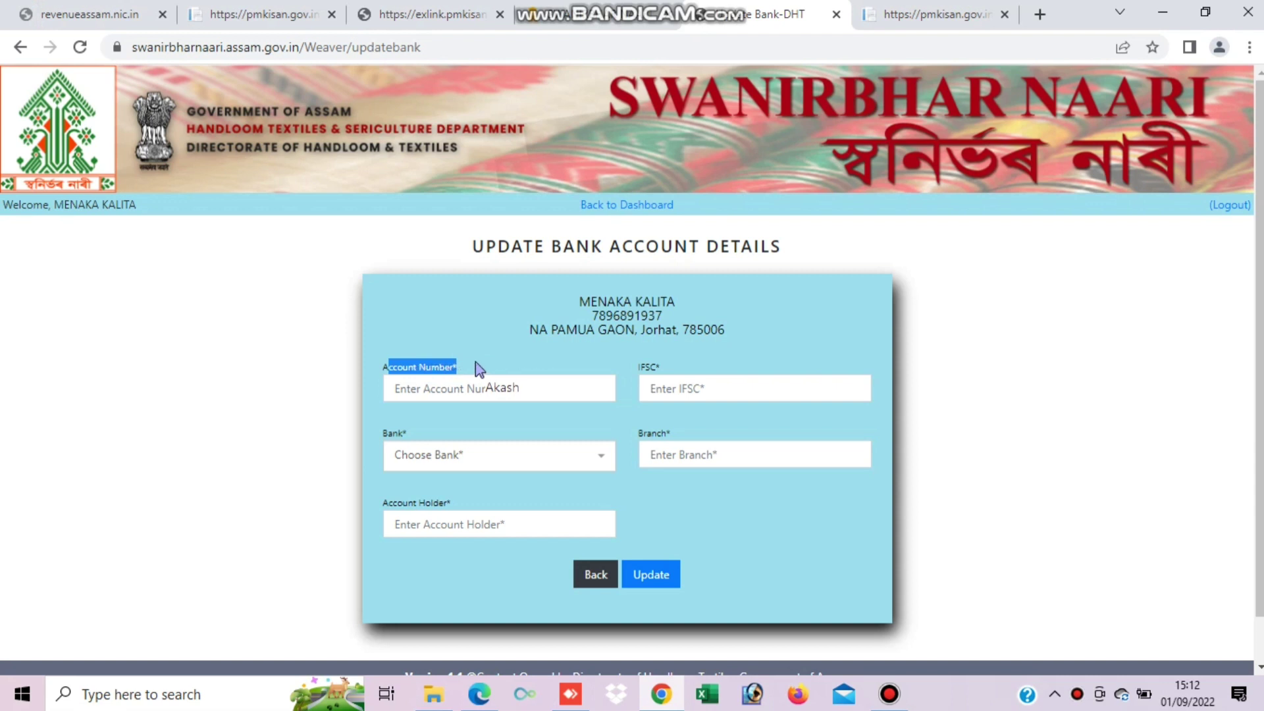
{"action": "double_click", "coordinate": [627, 315]}
{"action": "left_click", "coordinate": [654, 329]}
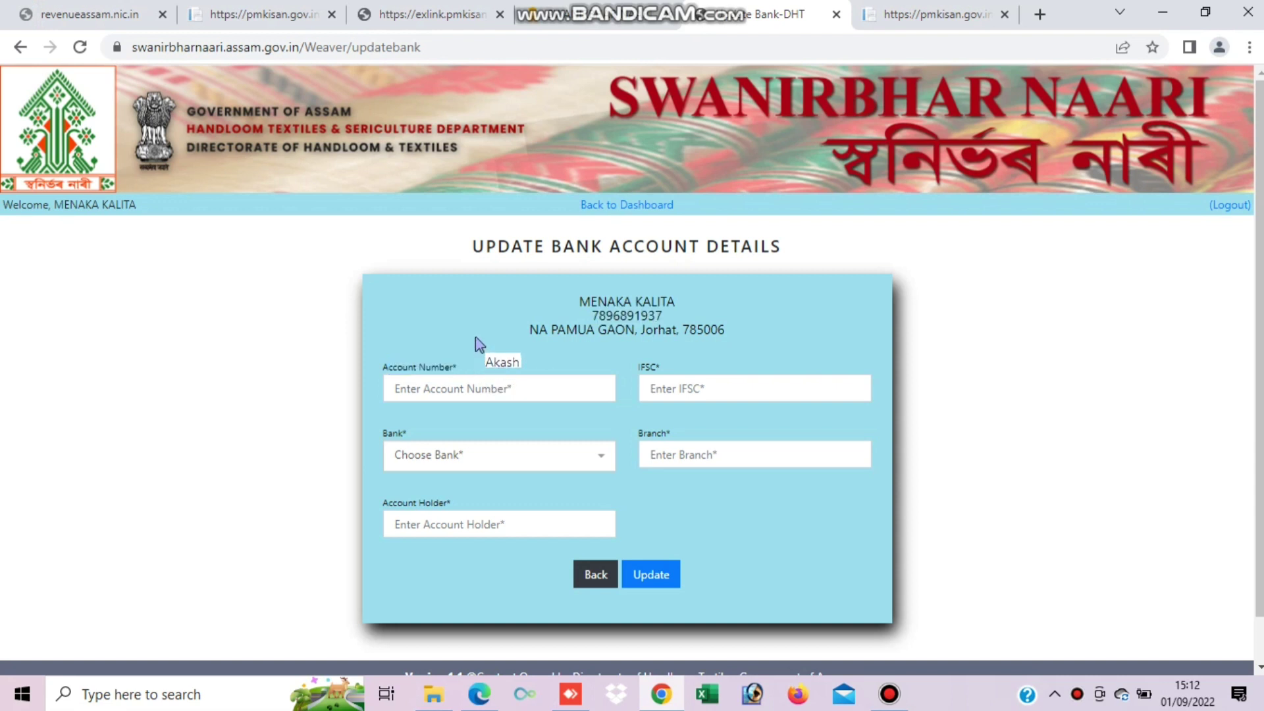
{"action": "left_click_drag", "start_coordinate": [477, 344], "coordinate": [389, 356]}
{"action": "key", "text": "alt+Tab"}
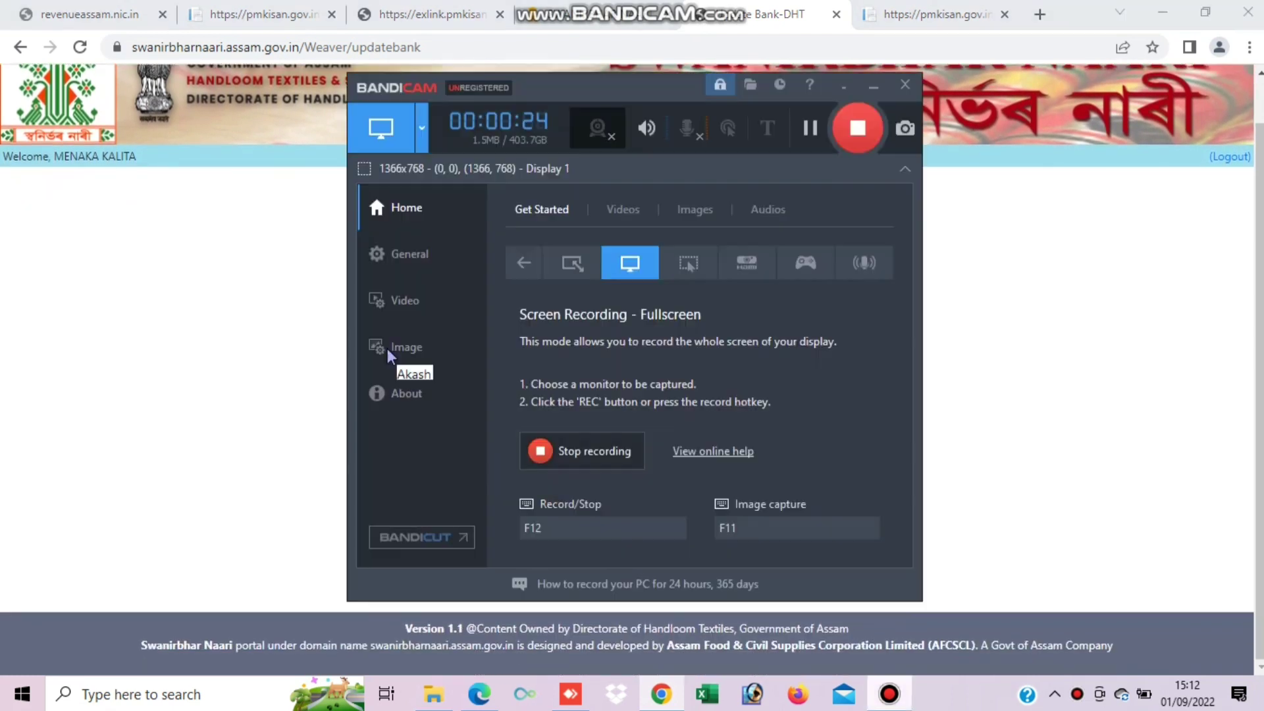
{"action": "left_click_drag", "start_coordinate": [387, 353], "coordinate": [388, 353]}
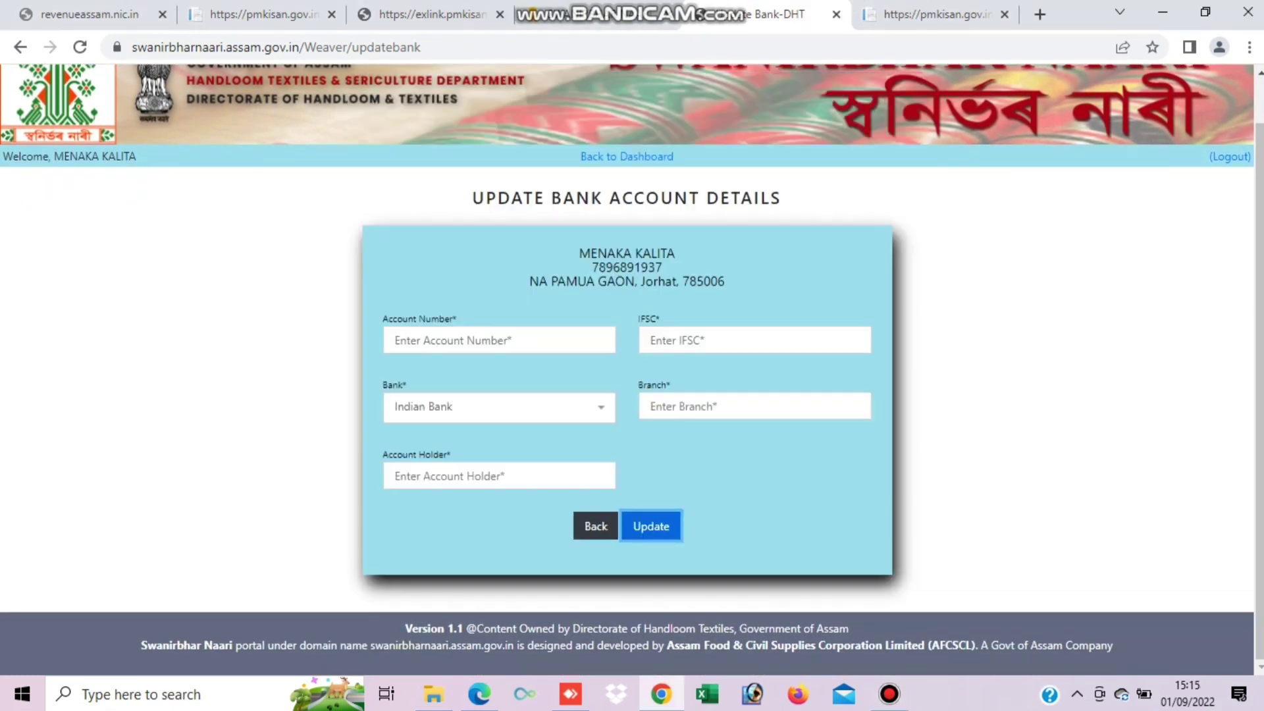
{"action": "left_click", "coordinate": [888, 693]}
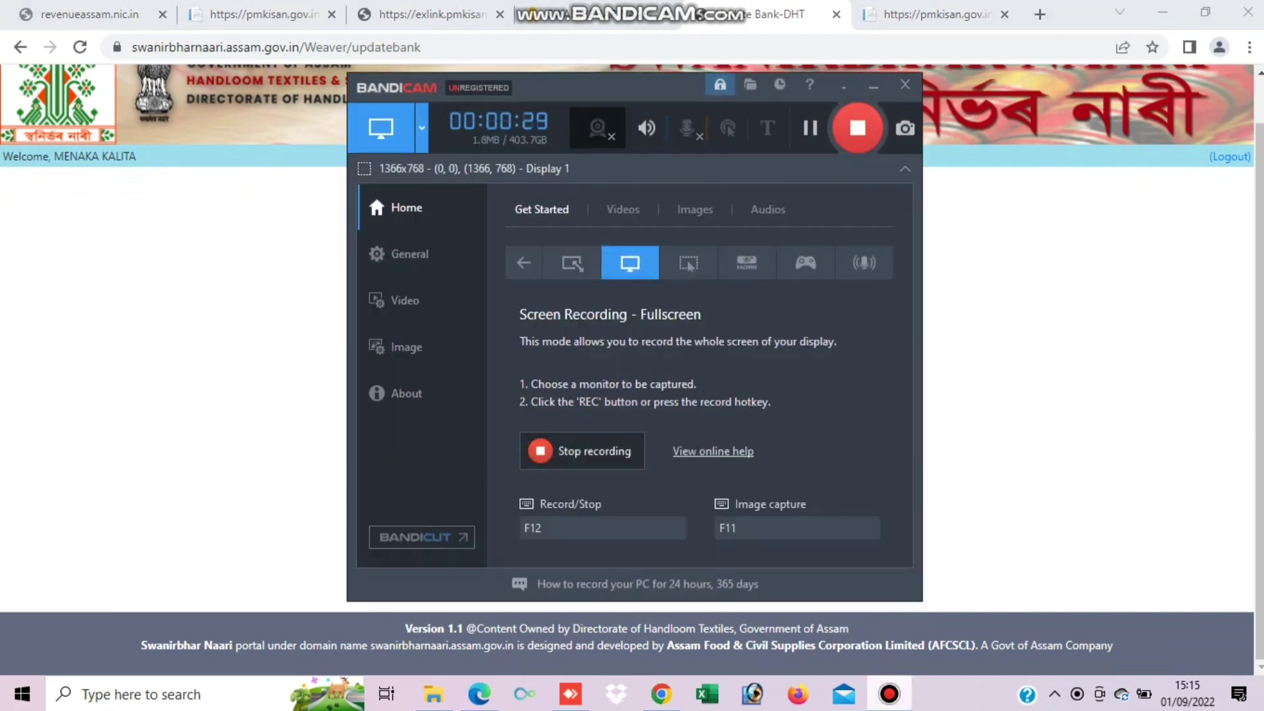
{"action": "key", "text": "alt+Tab"}
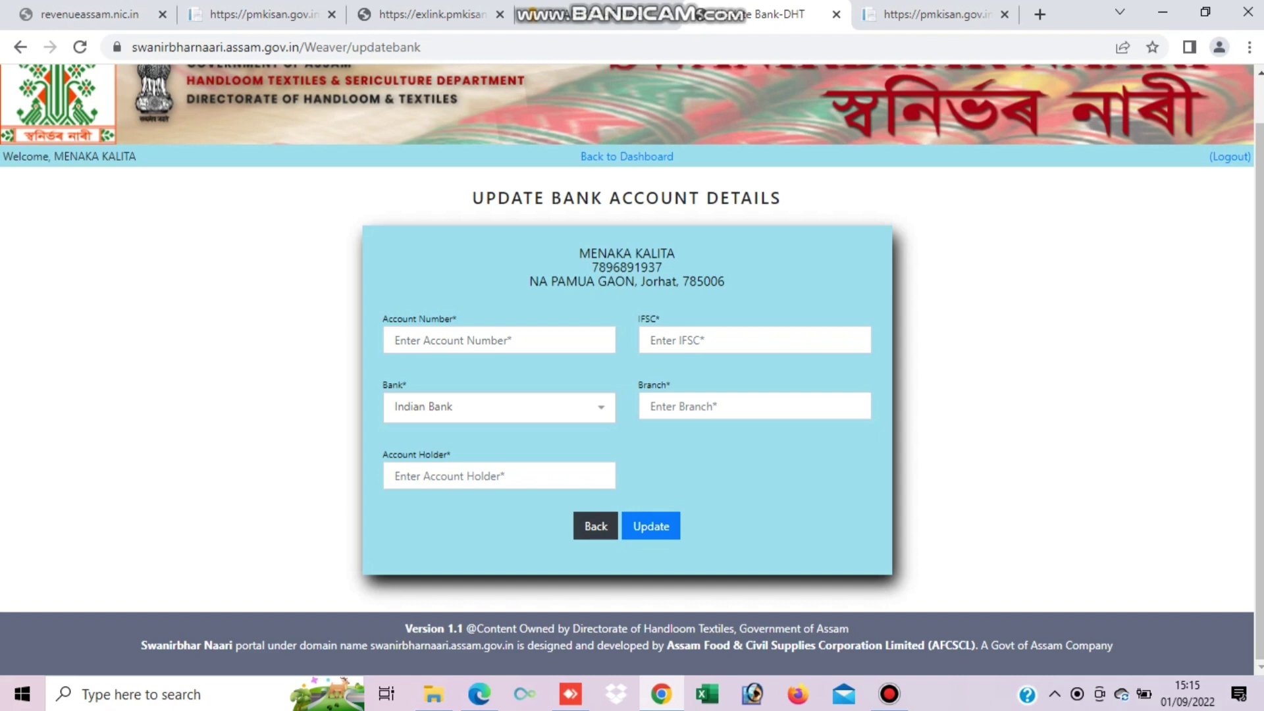
Step: Review the IFSC, bank and branch fields of the bank account details without filling them in, and leave the form
{"action": "scroll", "coordinate": [626, 369], "scroll_direction": "up", "scroll_amount": 1}
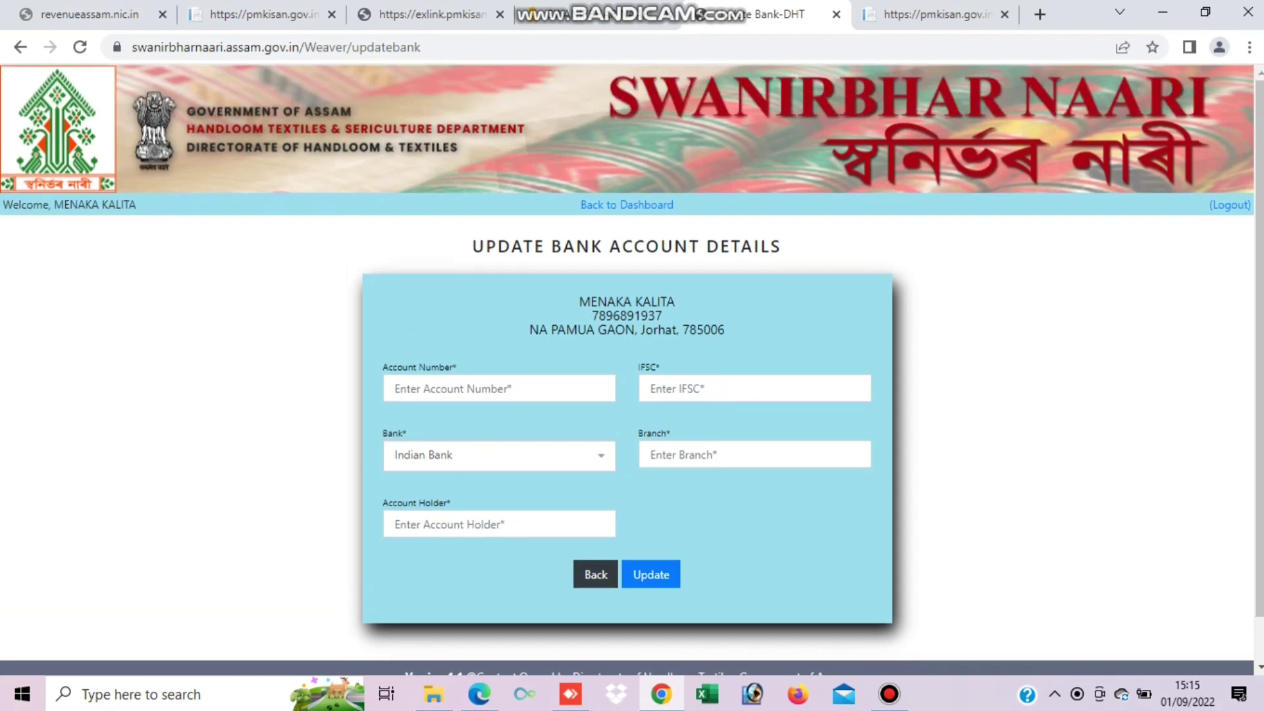
{"action": "scroll", "coordinate": [627, 369], "scroll_direction": "down", "scroll_amount": 1}
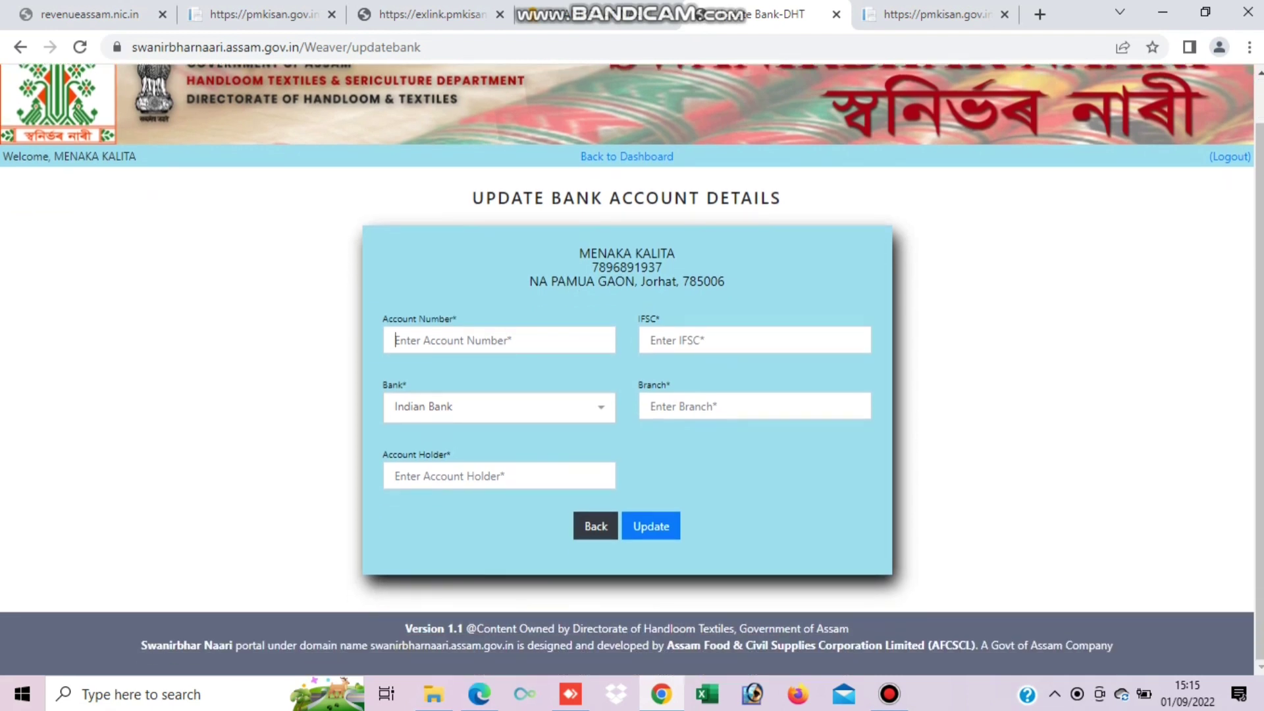
{"action": "left_click", "coordinate": [754, 340]}
{"action": "key", "text": "Tab"}
{"action": "key", "text": "Tab"}
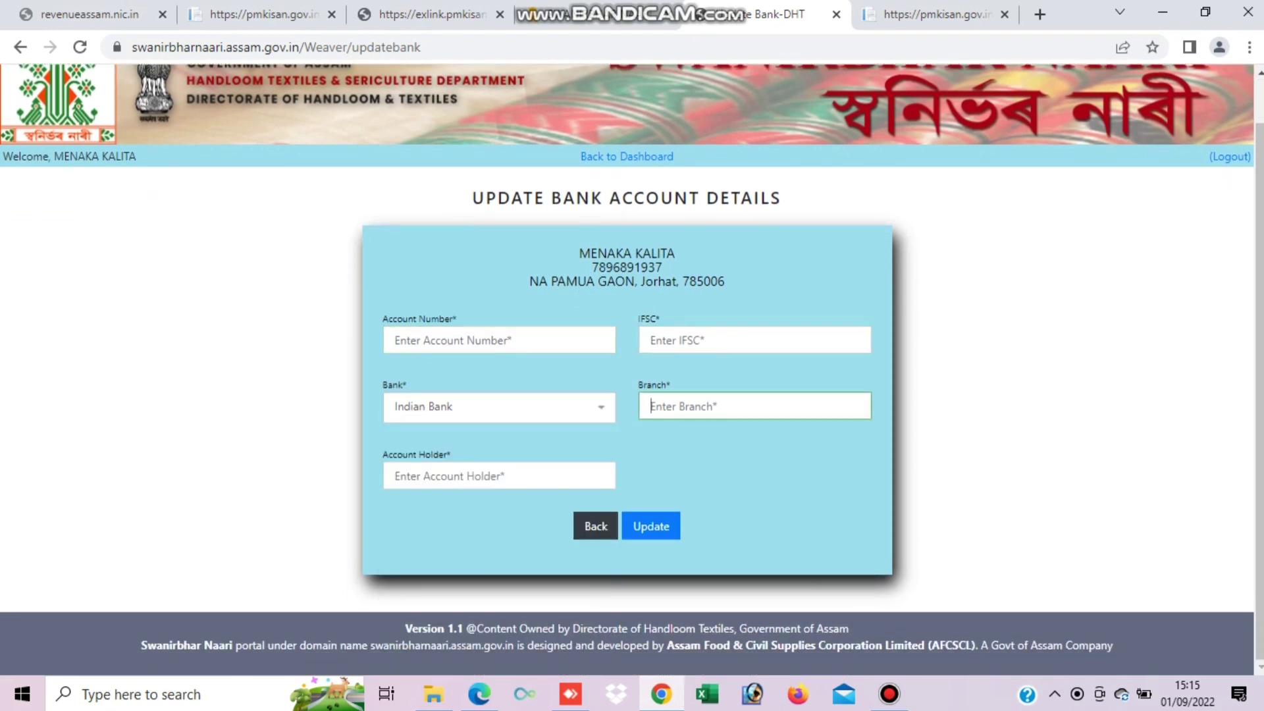
{"action": "left_click", "coordinate": [594, 525]}
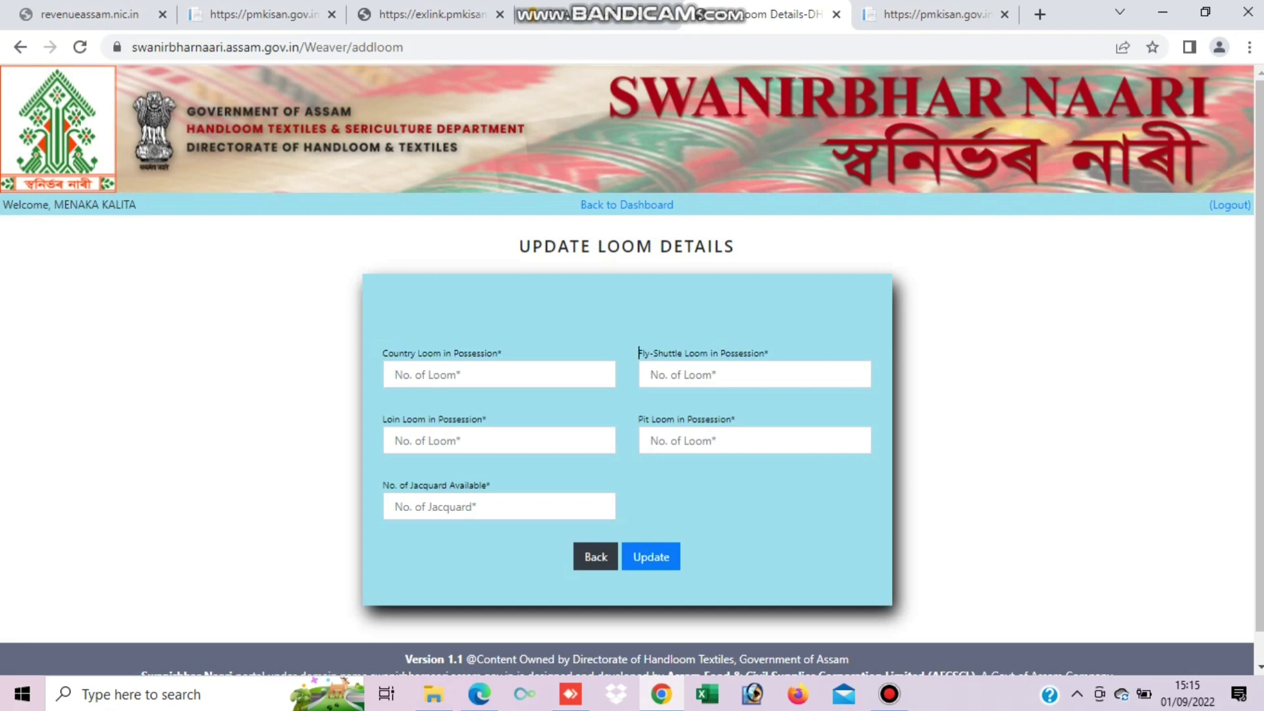
Step: Enter 1 for country looms and 0 for fly-shuttle looms in possession in the loom details
{"action": "left_click_drag", "start_coordinate": [638, 353], "coordinate": [764, 353]}
{"action": "left_click", "coordinate": [628, 315]}
{"action": "left_click_drag", "start_coordinate": [383, 353], "coordinate": [498, 353]}
{"action": "left_click", "coordinate": [497, 353]}
{"action": "left_click", "coordinate": [395, 374]}
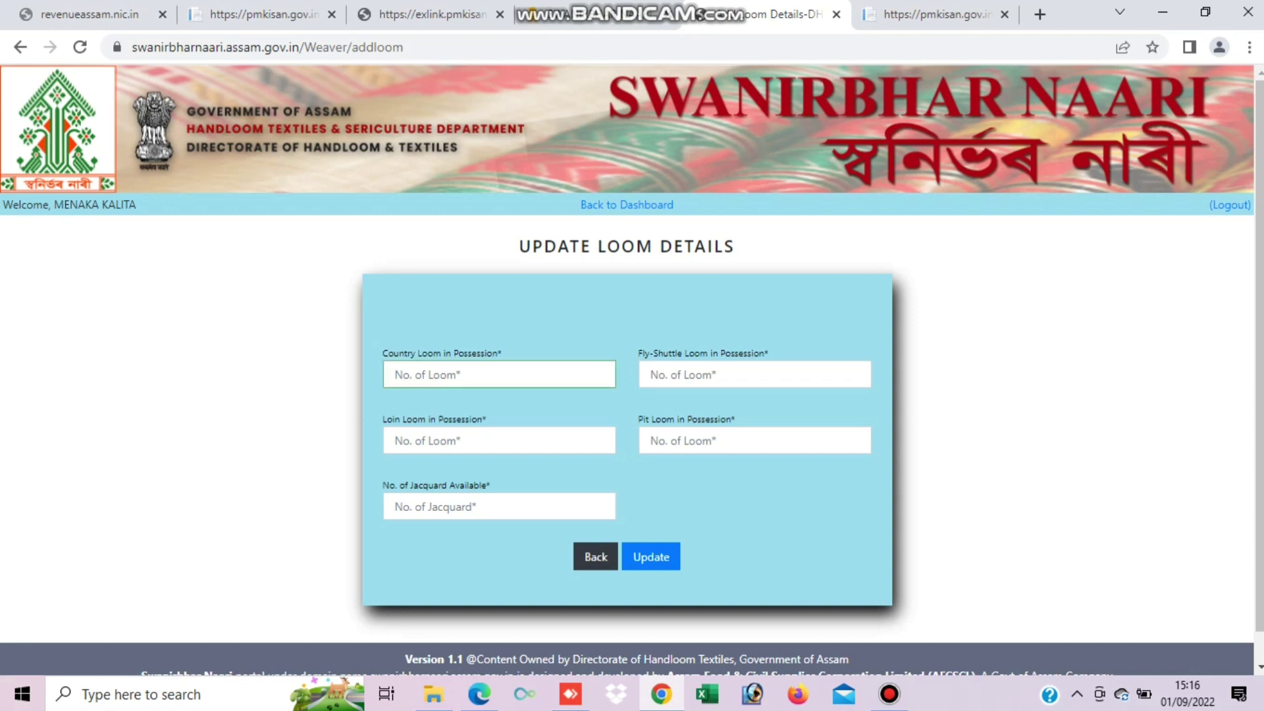
{"action": "type", "text": "1"}
{"action": "key", "text": "Tab"}
{"action": "type", "text": "0"}
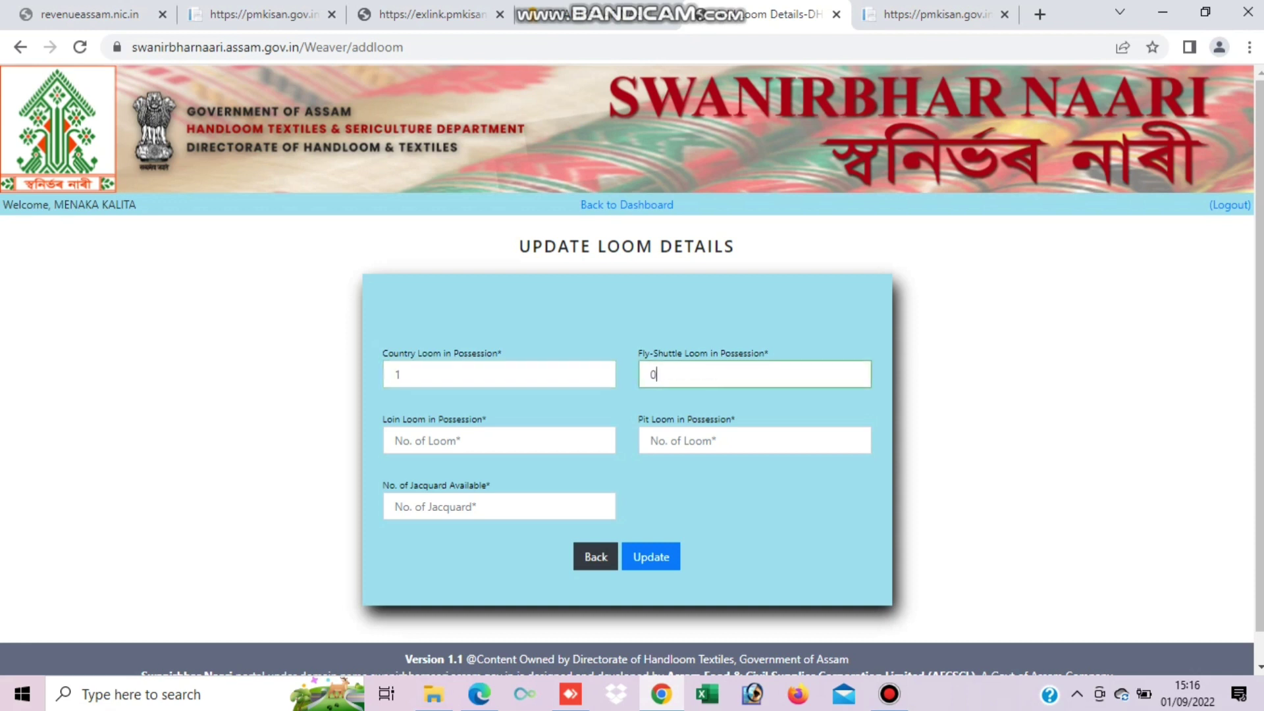
Step: Enter 0 for both loin looms and pit looms in possession
{"action": "left_click_drag", "start_coordinate": [383, 418], "coordinate": [470, 419]}
{"action": "left_click", "coordinate": [470, 418]}
{"action": "left_click", "coordinate": [395, 440]}
{"action": "type", "text": "0"}
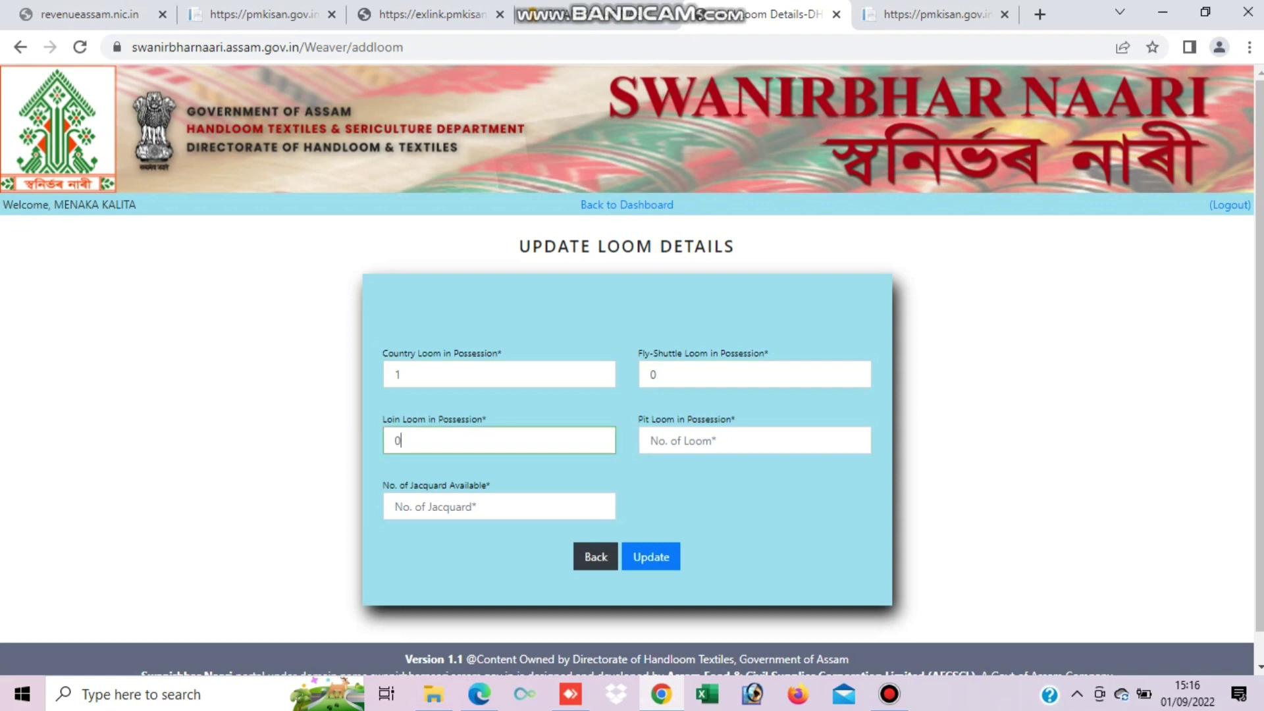
{"action": "left_click_drag", "start_coordinate": [638, 419], "coordinate": [714, 420]}
{"action": "left_click", "coordinate": [715, 419]}
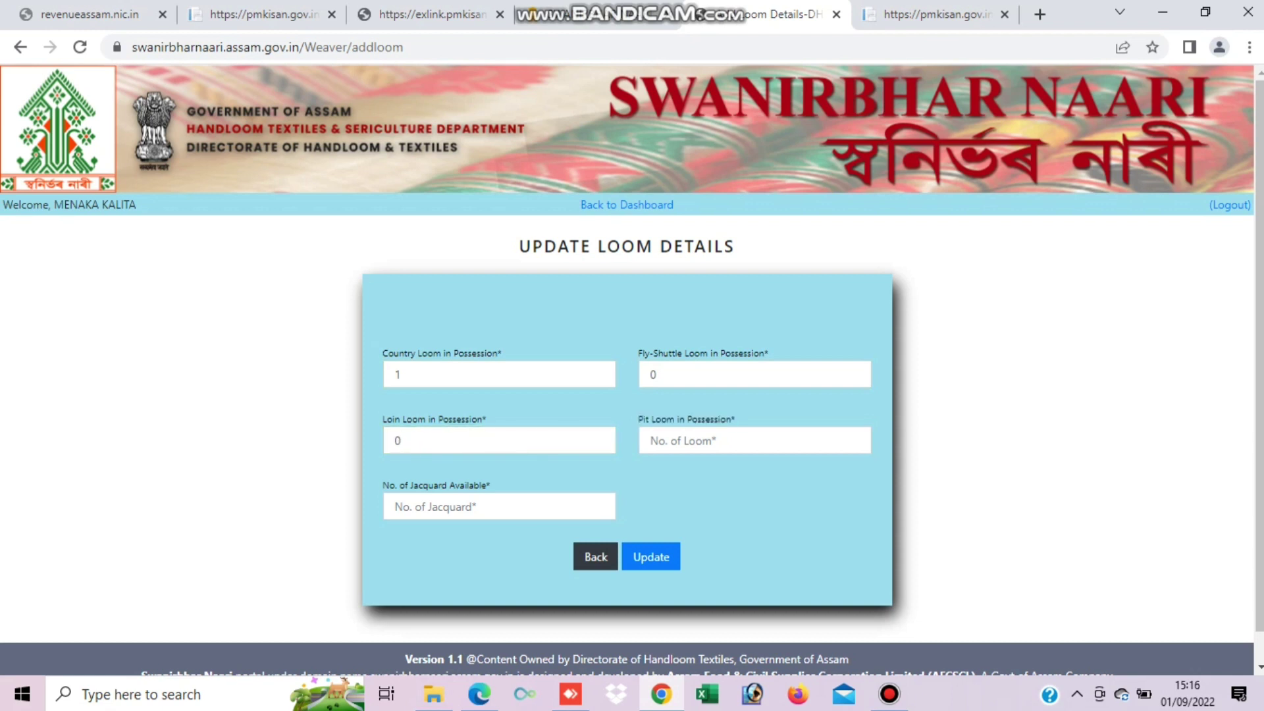
{"action": "left_click", "coordinate": [651, 440]}
{"action": "type", "text": "0"}
Step: Set the number of jacquards available to 0 and submit the loom details, confirming the update
{"action": "left_click", "coordinate": [394, 506]}
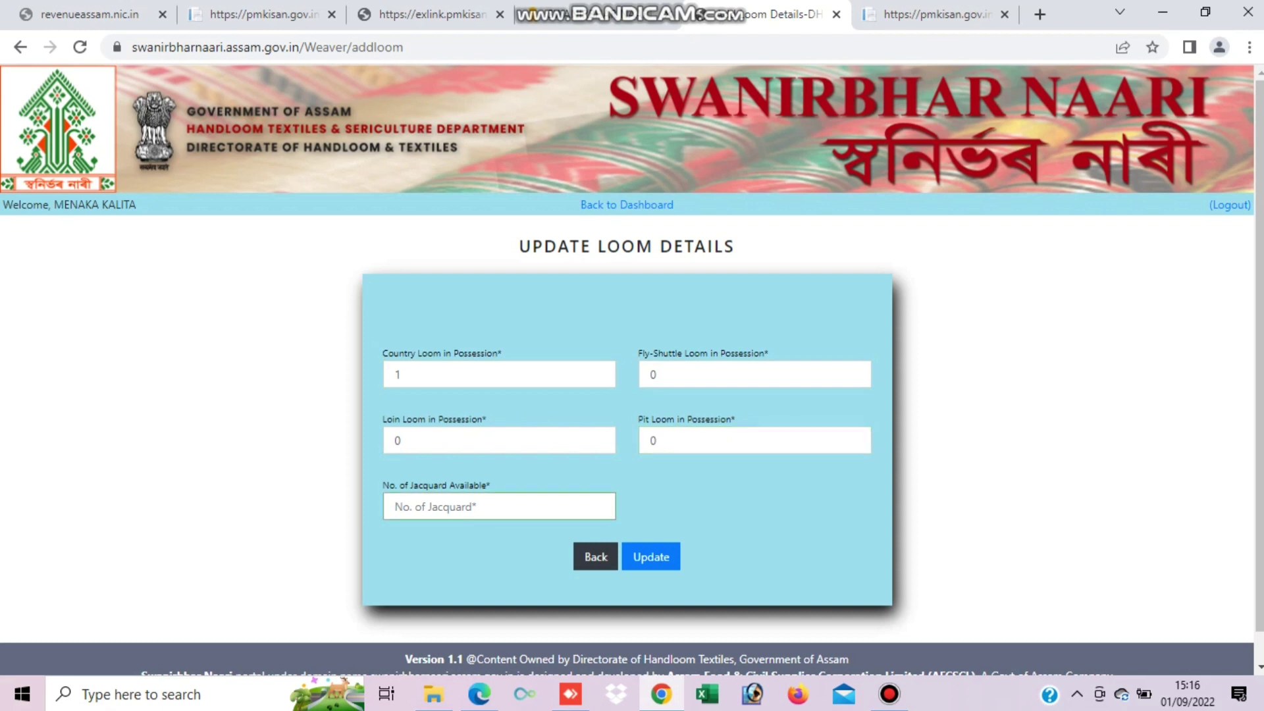
{"action": "left_click_drag", "start_coordinate": [490, 485], "coordinate": [388, 473]}
{"action": "left_click", "coordinate": [394, 506]}
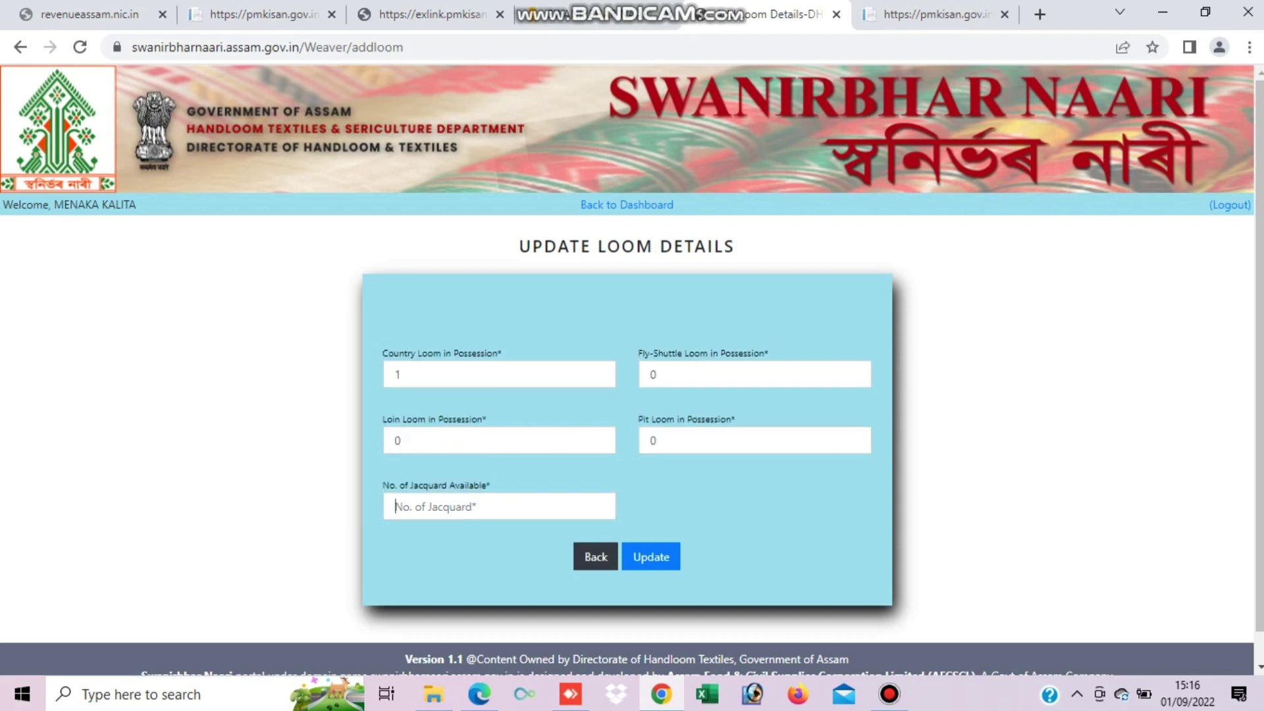
{"action": "type", "text": "0"}
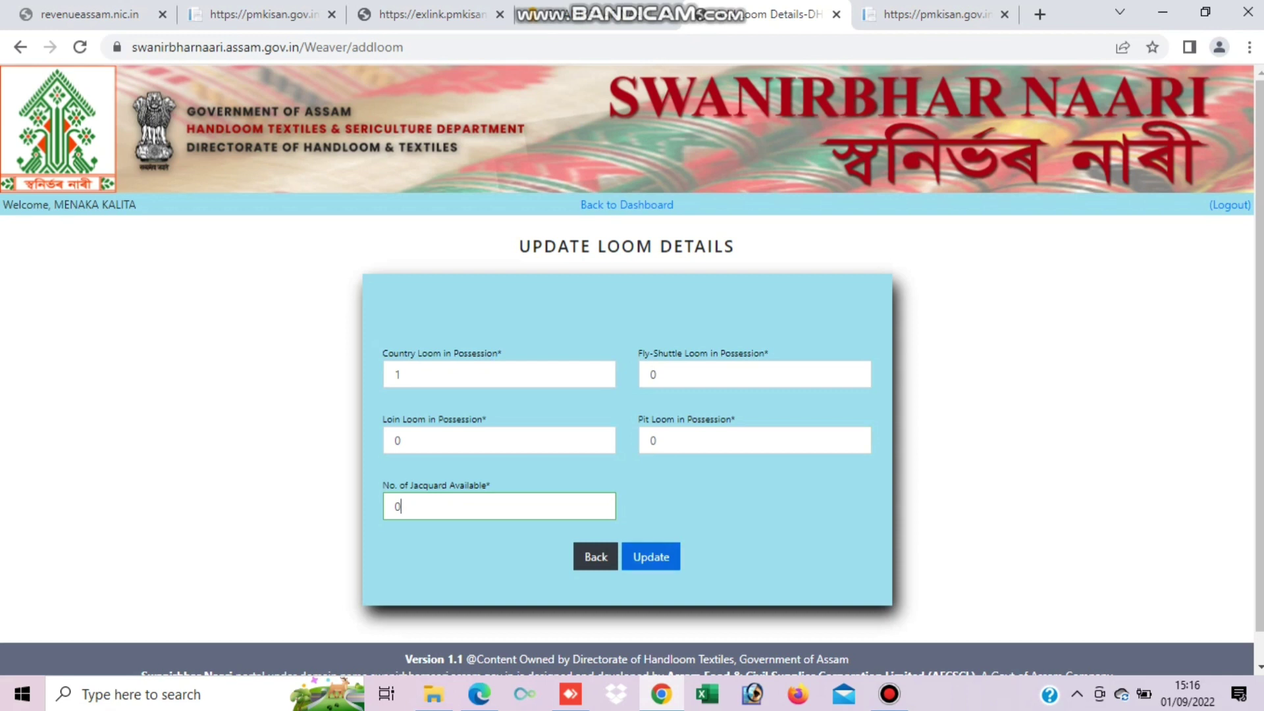
{"action": "left_click", "coordinate": [650, 556]}
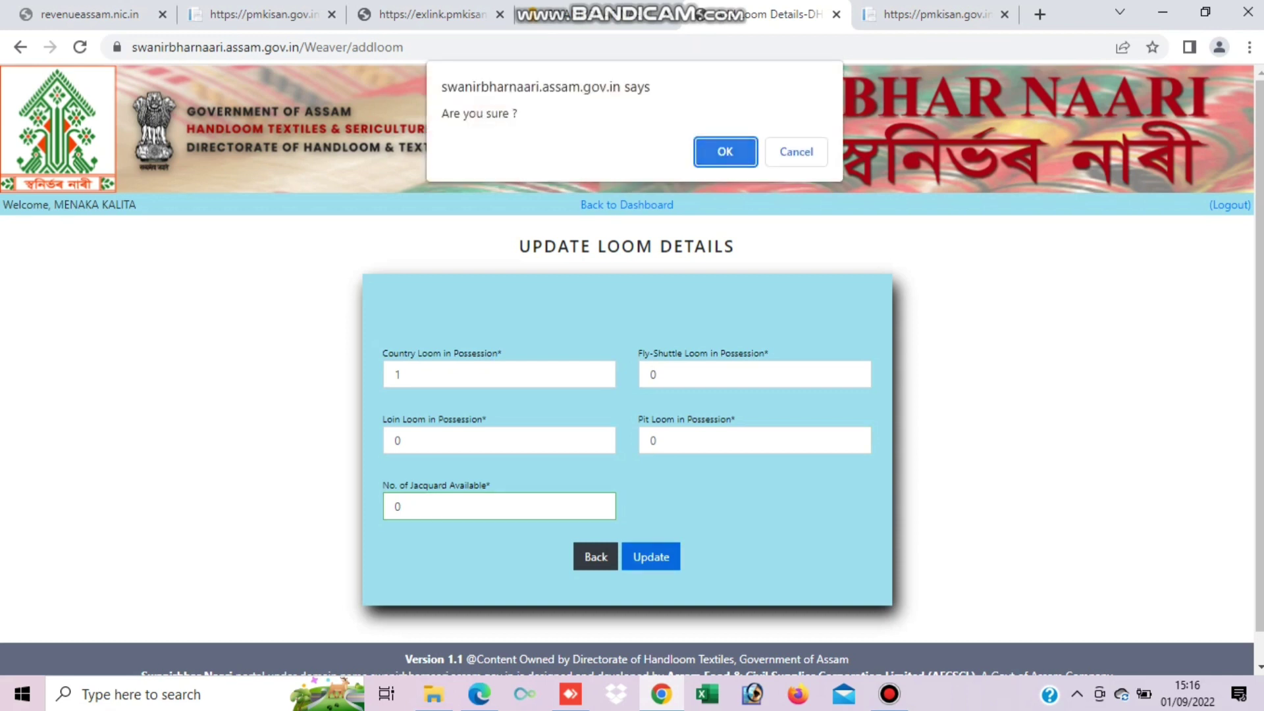
{"action": "key", "text": "Return"}
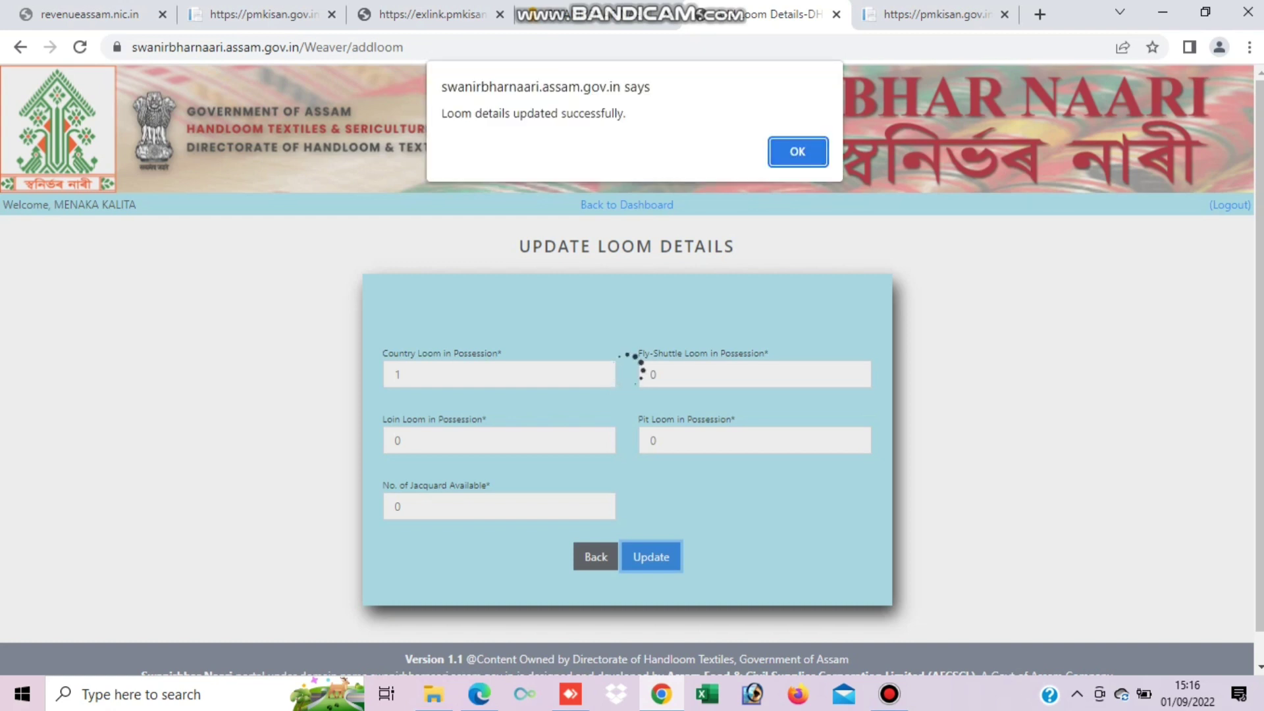
Step: Acknowledge the loom details update and agree to add product details in the SWANIRBHAR NAARI portal
{"action": "left_click_drag", "start_coordinate": [453, 114], "coordinate": [595, 113]}
{"action": "left_click", "coordinate": [595, 113]}
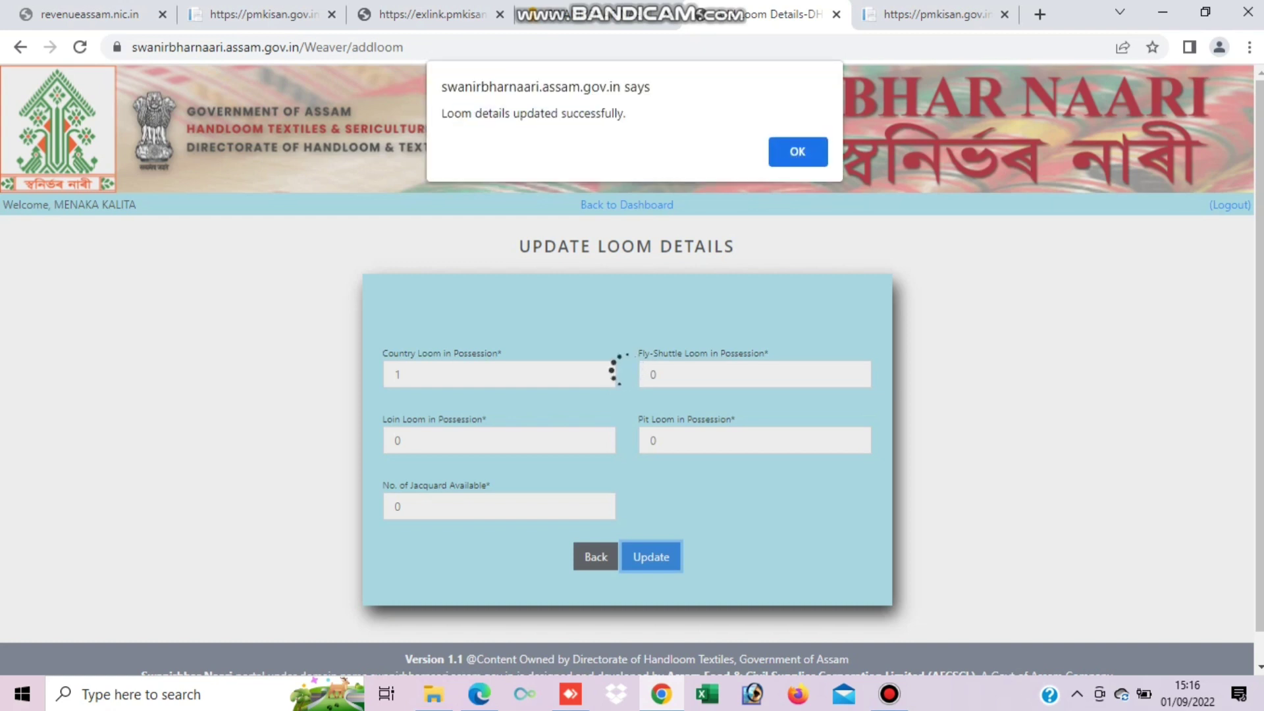
{"action": "key", "text": "Return"}
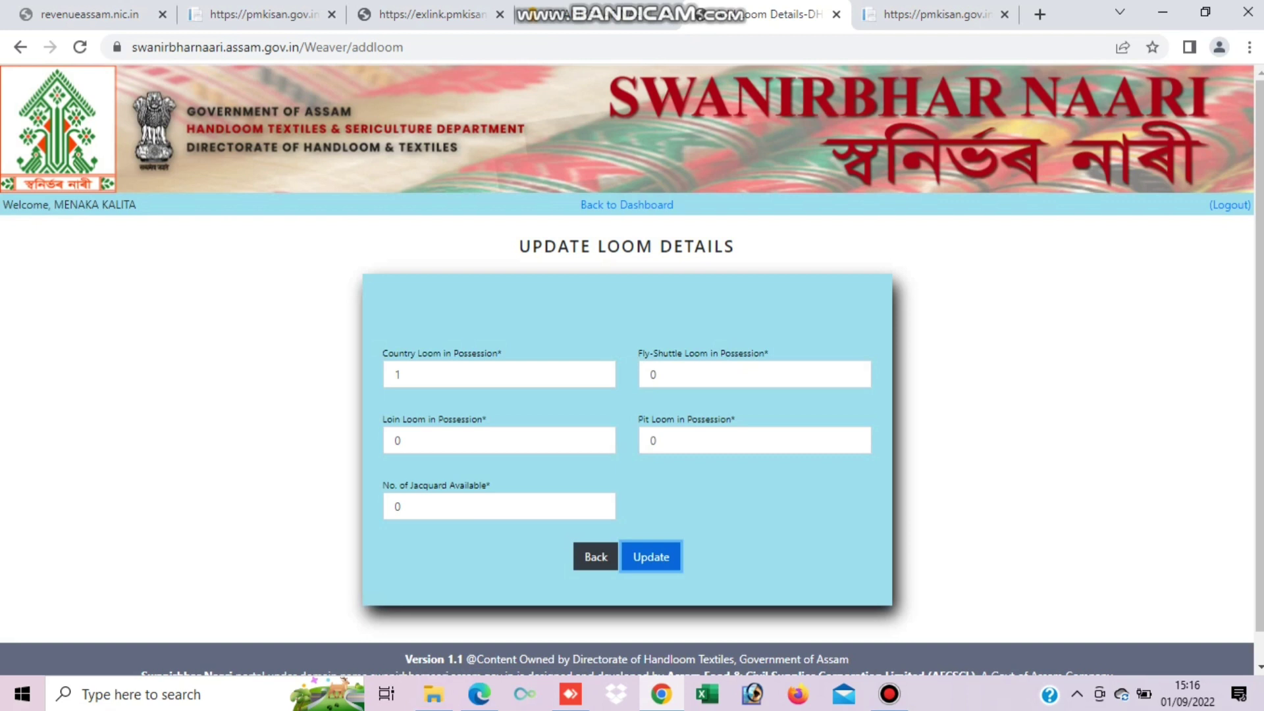
{"action": "key", "text": "Return"}
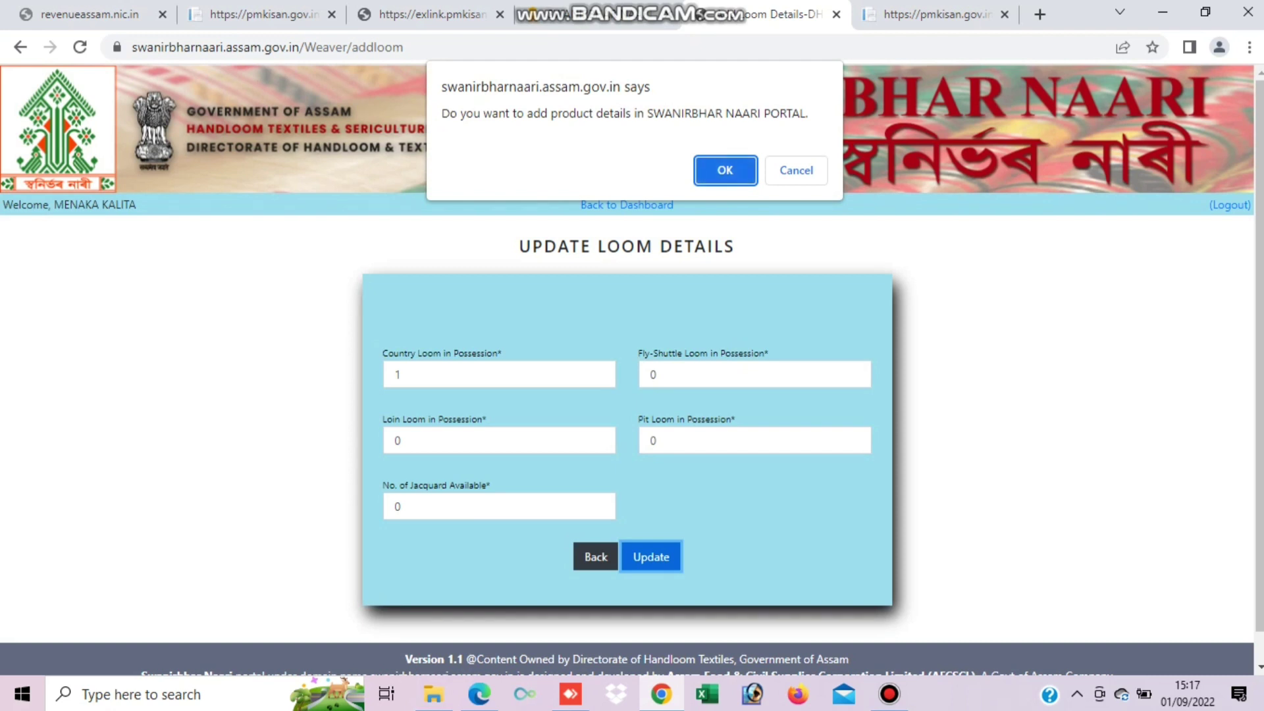
{"action": "key", "text": "Return"}
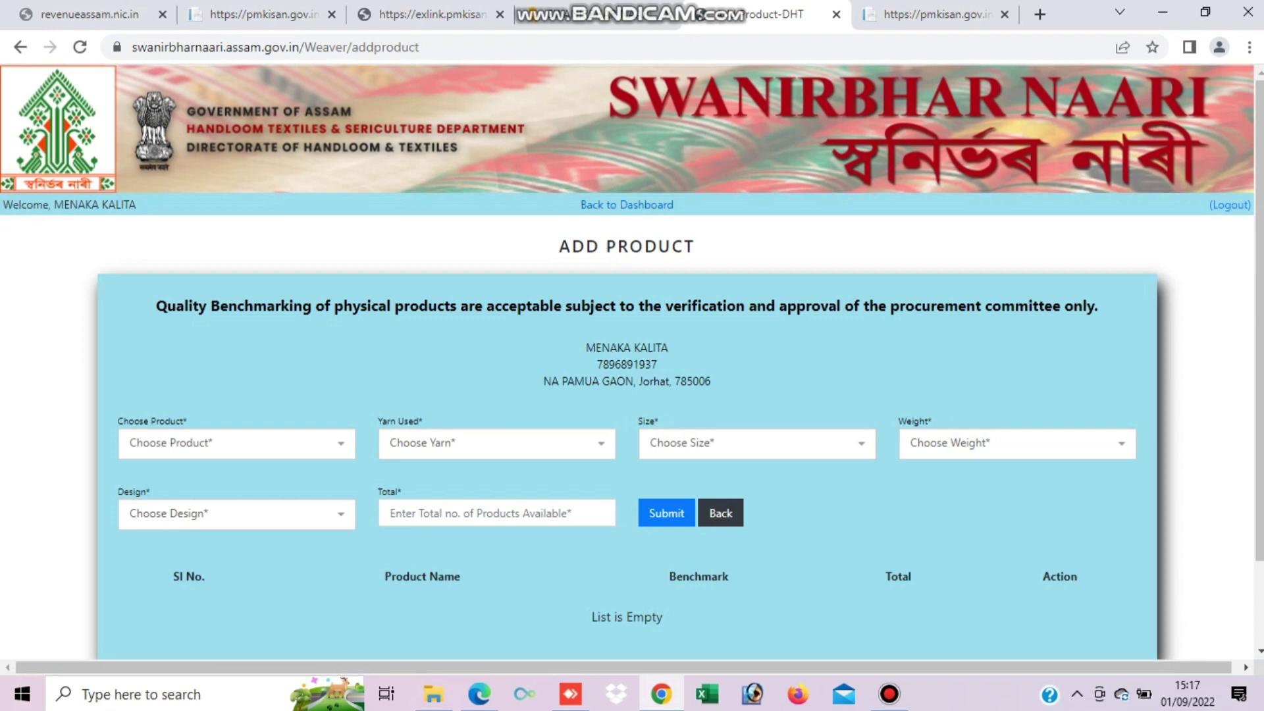
Step: Choose Fulam Gamocha as the product to add
{"action": "left_click", "coordinate": [236, 443]}
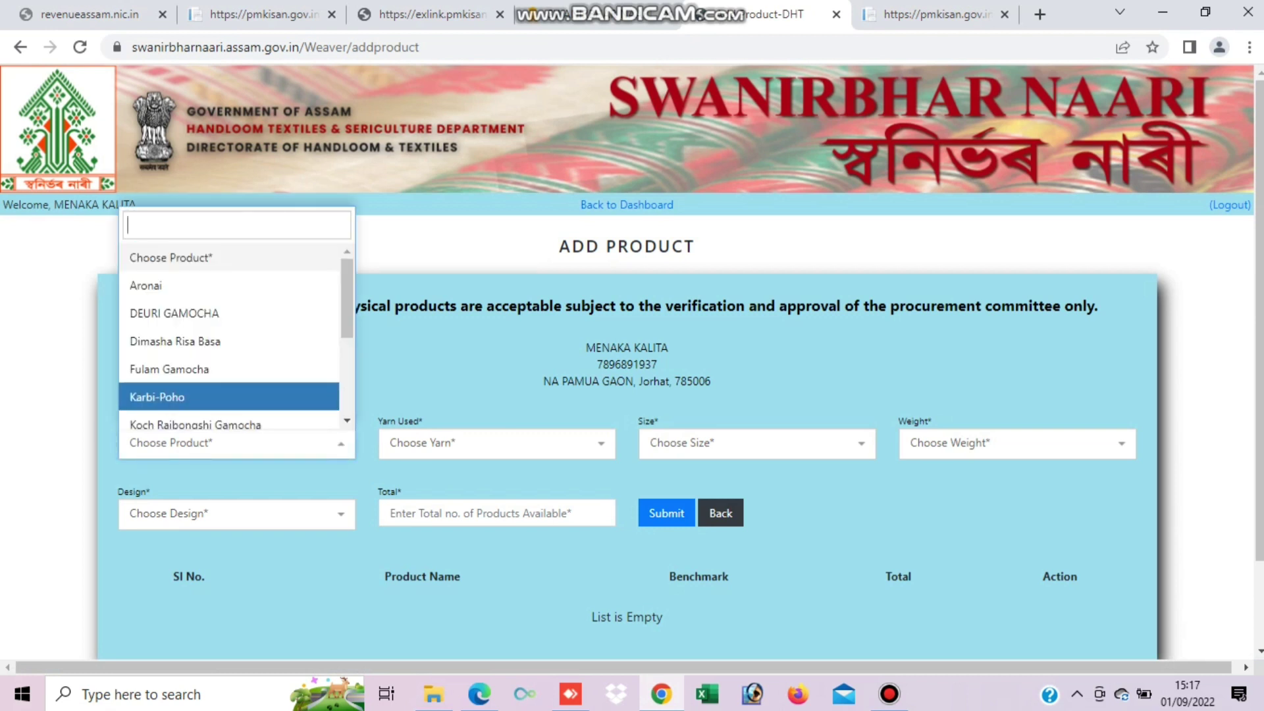
{"action": "key", "text": "Up"}
{"action": "key", "text": "Up"}
{"action": "key", "text": "Up"}
{"action": "key", "text": "Up"}
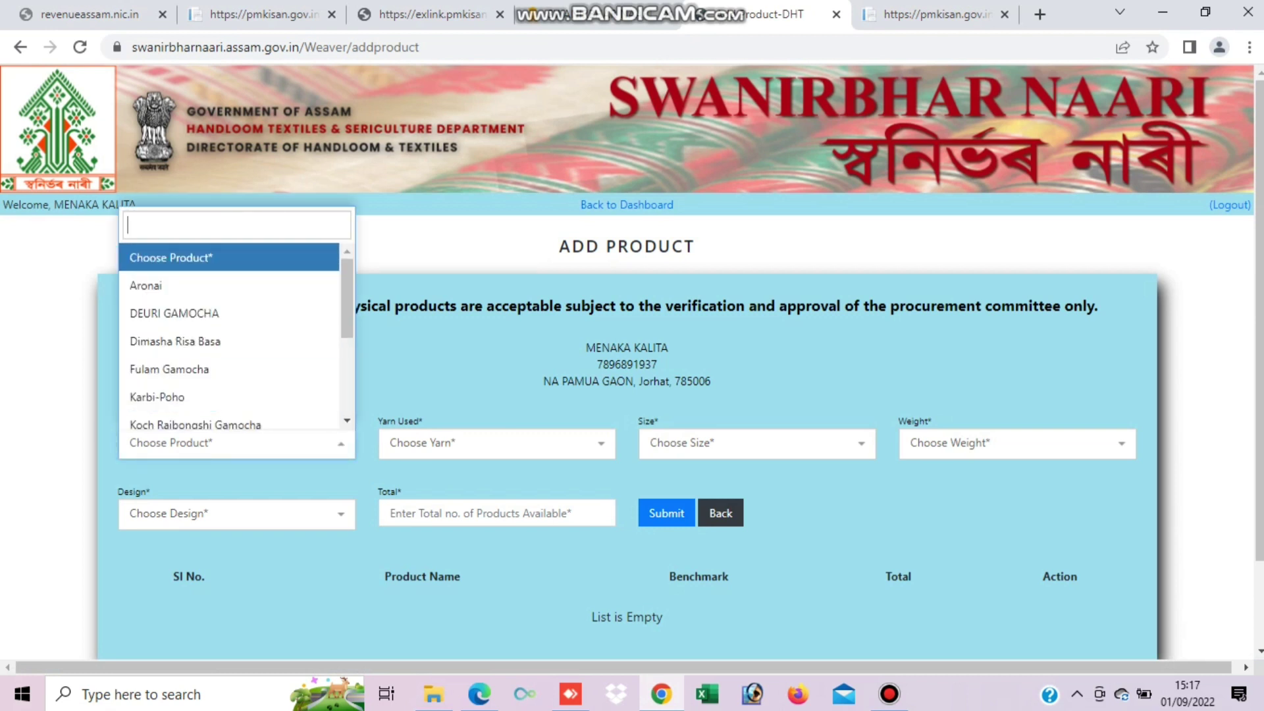
{"action": "key", "text": "Down"}
{"action": "key", "text": "Down"}
{"action": "key", "text": "Down"}
{"action": "key", "text": "Down"}
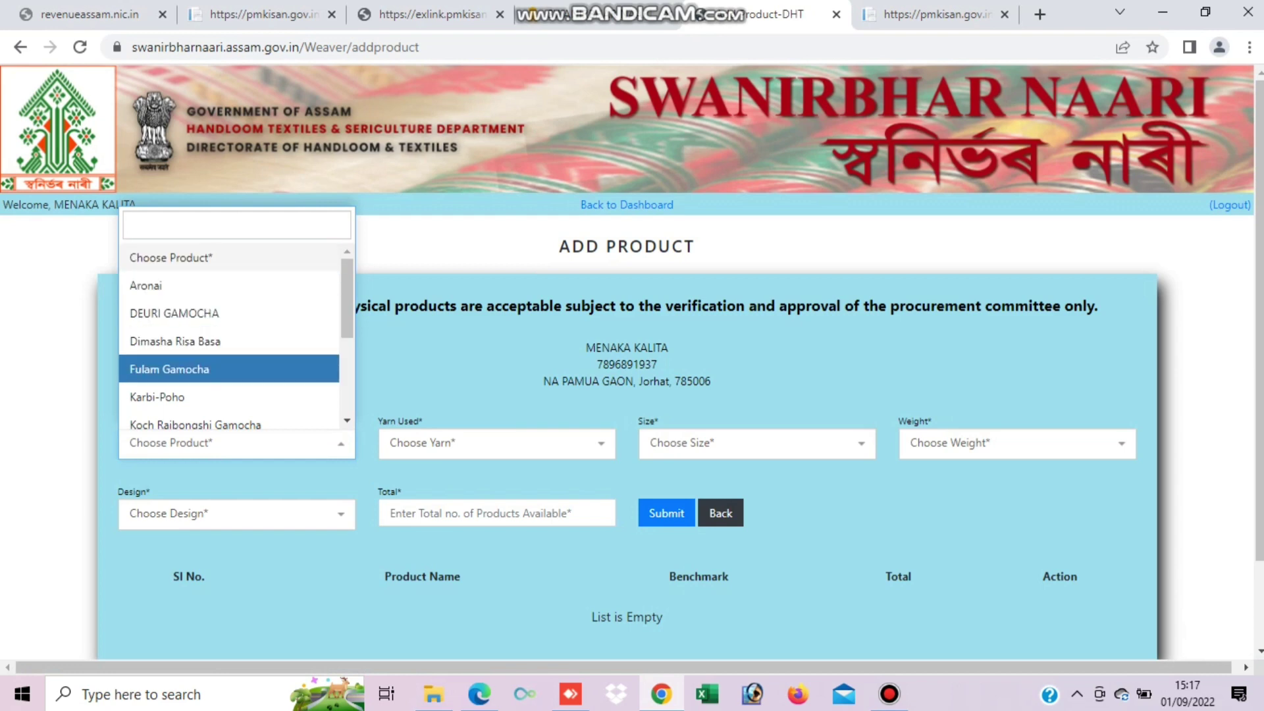
{"action": "key", "text": "Return"}
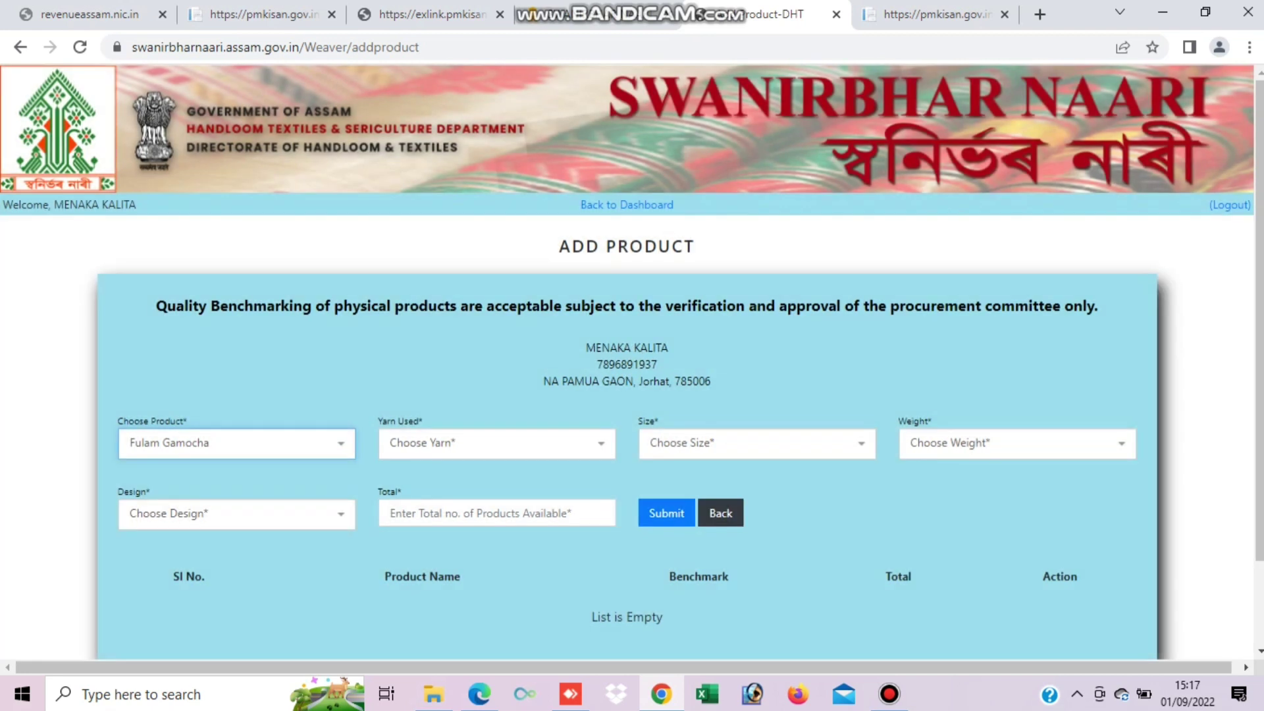
Step: Set the yarn used to Warp-2/80s -2/60s Mercerized, Weft 2/80s2/60s Mercerized and the size to Length-60 inch, Width-24 inch
{"action": "left_click", "coordinate": [496, 443]}
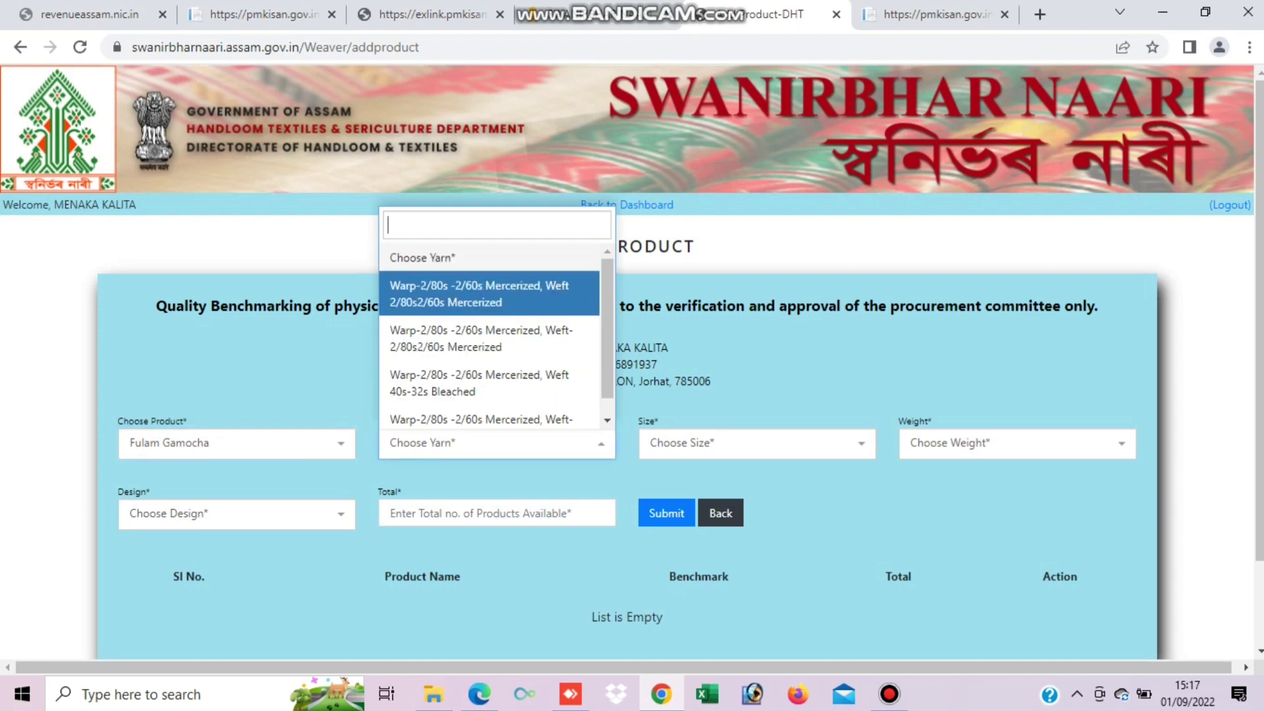
{"action": "left_click", "coordinate": [479, 293]}
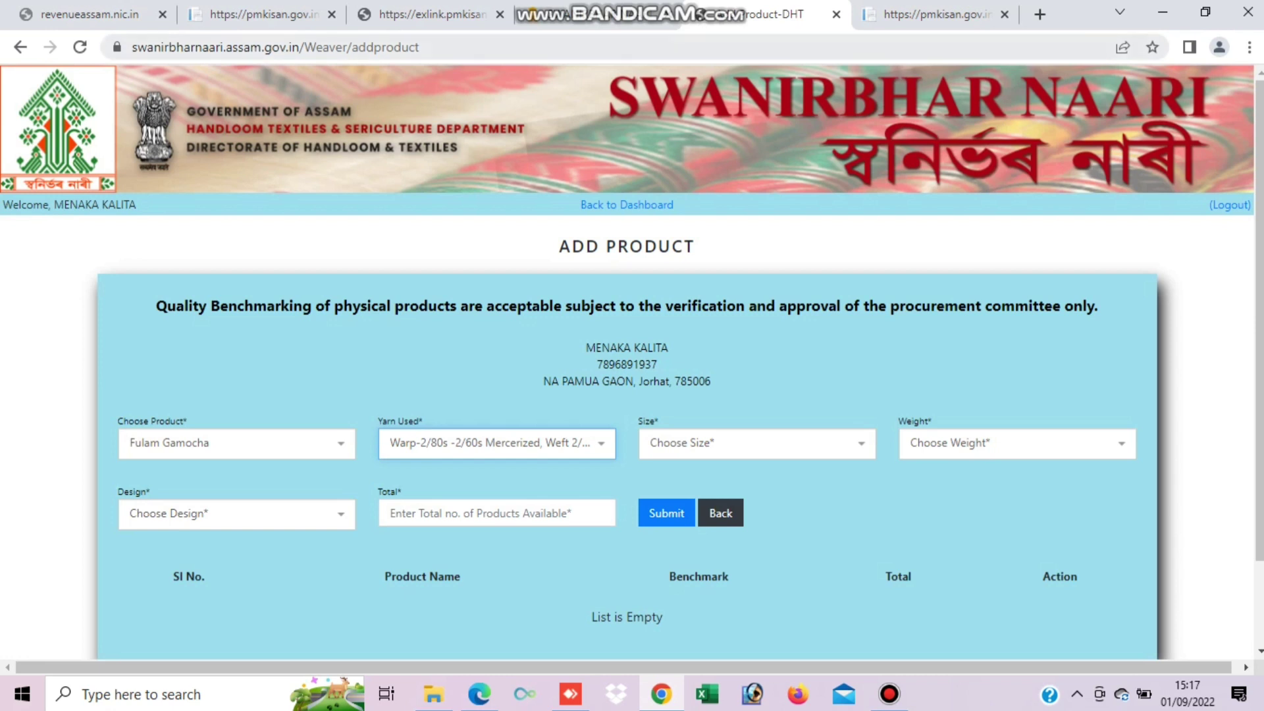
{"action": "left_click", "coordinate": [756, 443]}
{"action": "left_click", "coordinate": [756, 536]}
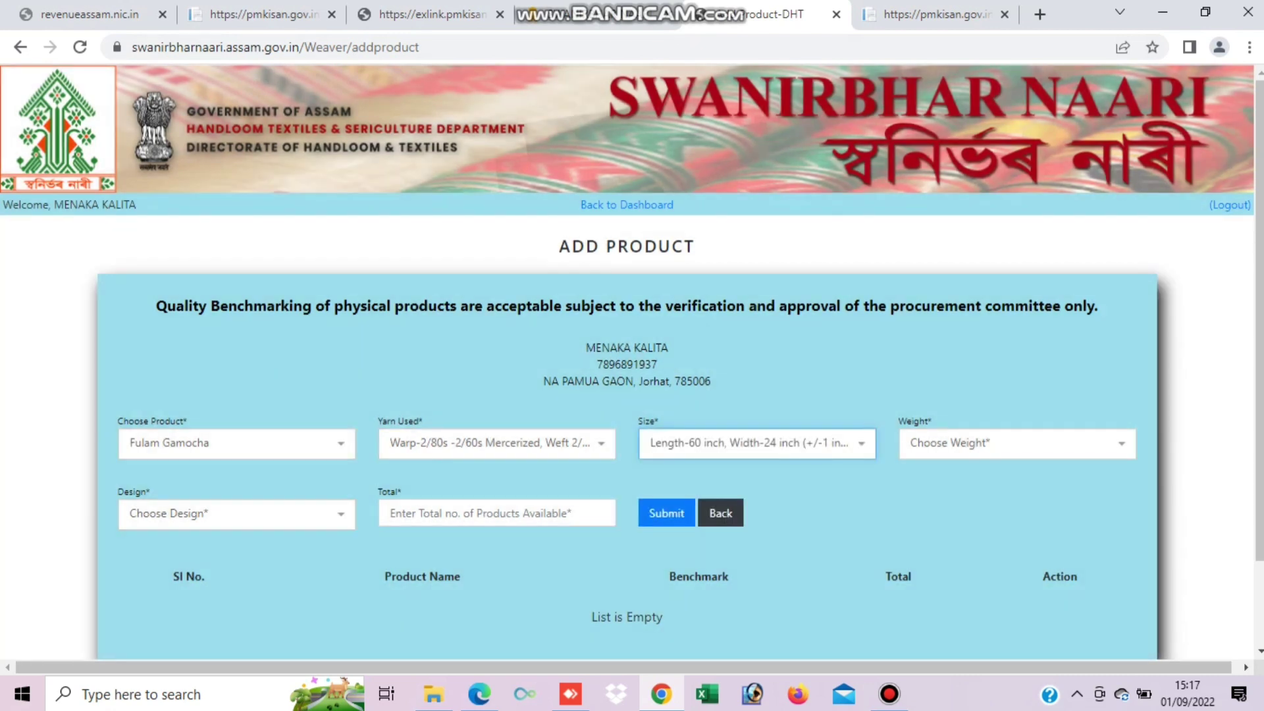
Step: Set the weight to 100 to 115 gm and the design to One side Floral Motif (extra weft) of size 4 inch
{"action": "left_click", "coordinate": [1015, 537]}
{"action": "left_click", "coordinate": [235, 513]}
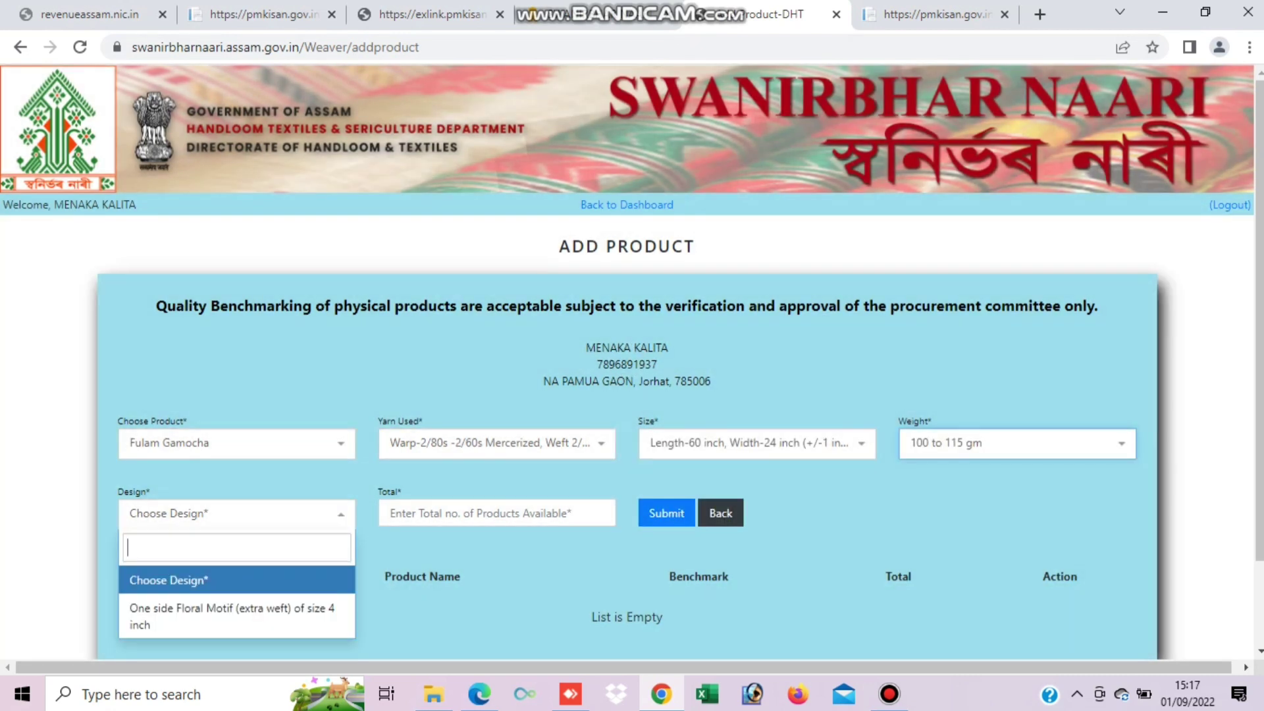
{"action": "key", "text": "Down"}
{"action": "key", "text": "Return"}
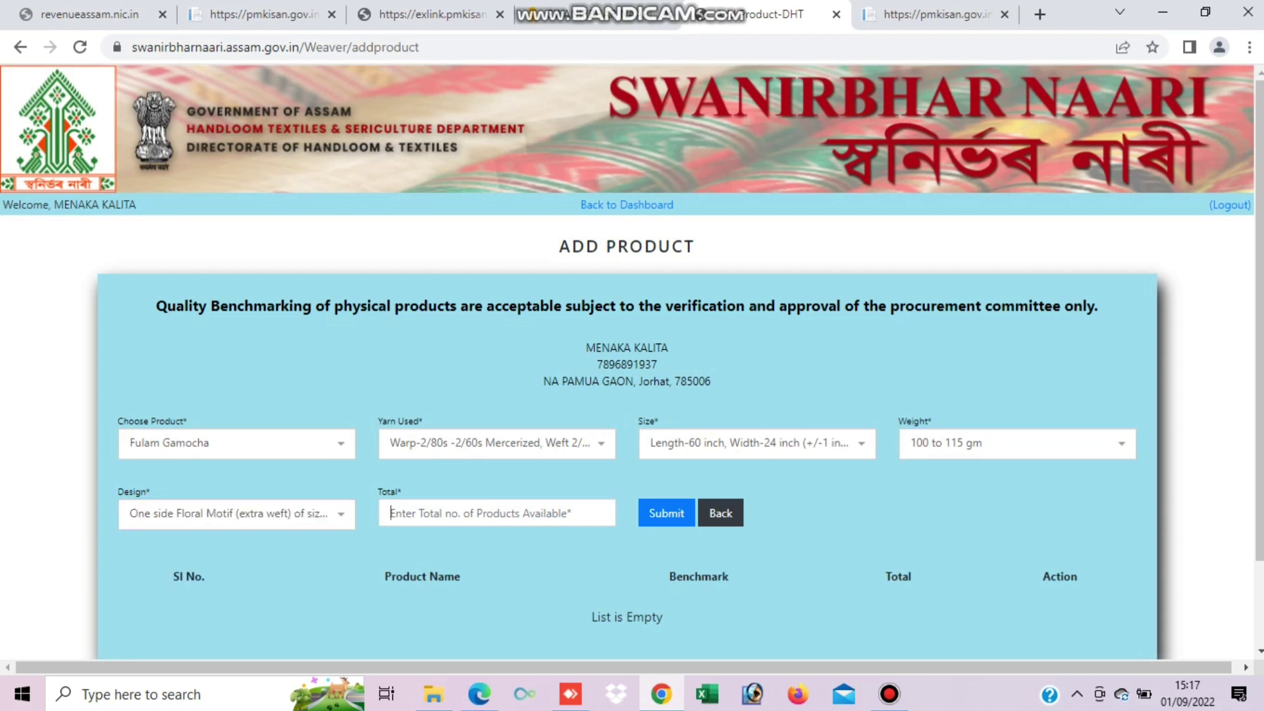
Step: Enter 10 as the total number of products available, then submit the product and confirm
{"action": "type", "text": "10"}
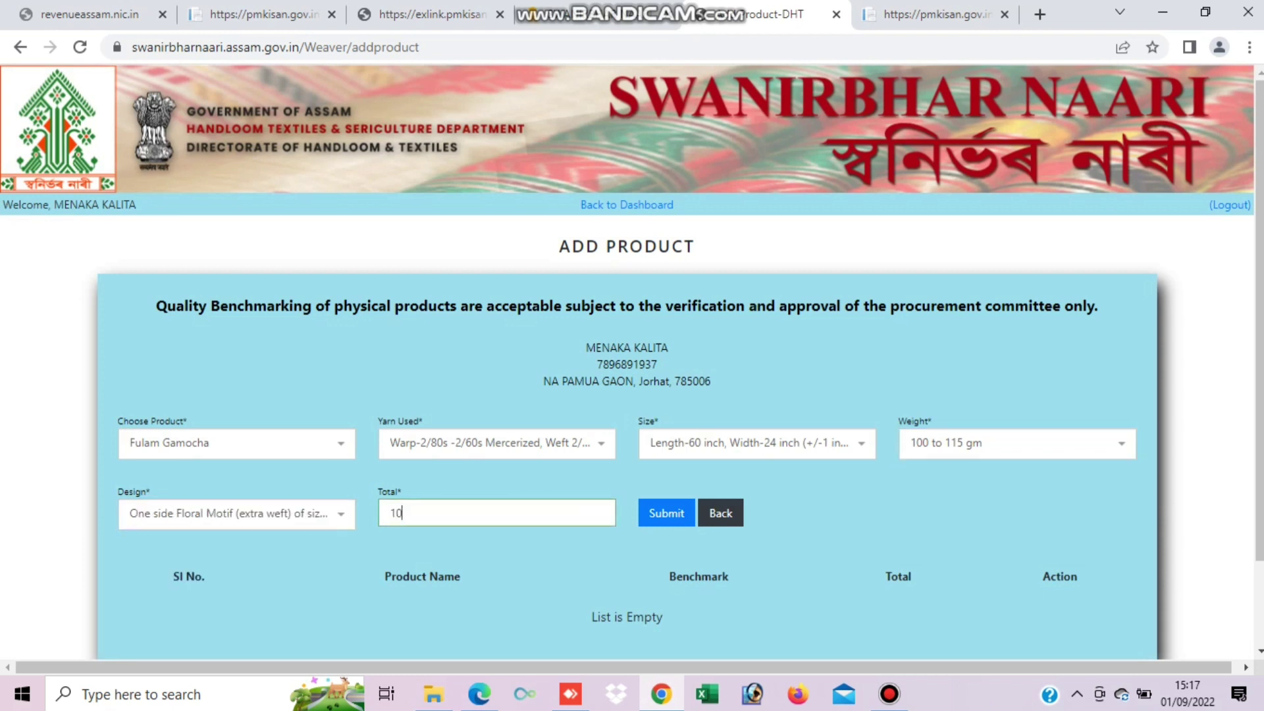
{"action": "key", "text": "Tab"}
{"action": "key", "text": "Return"}
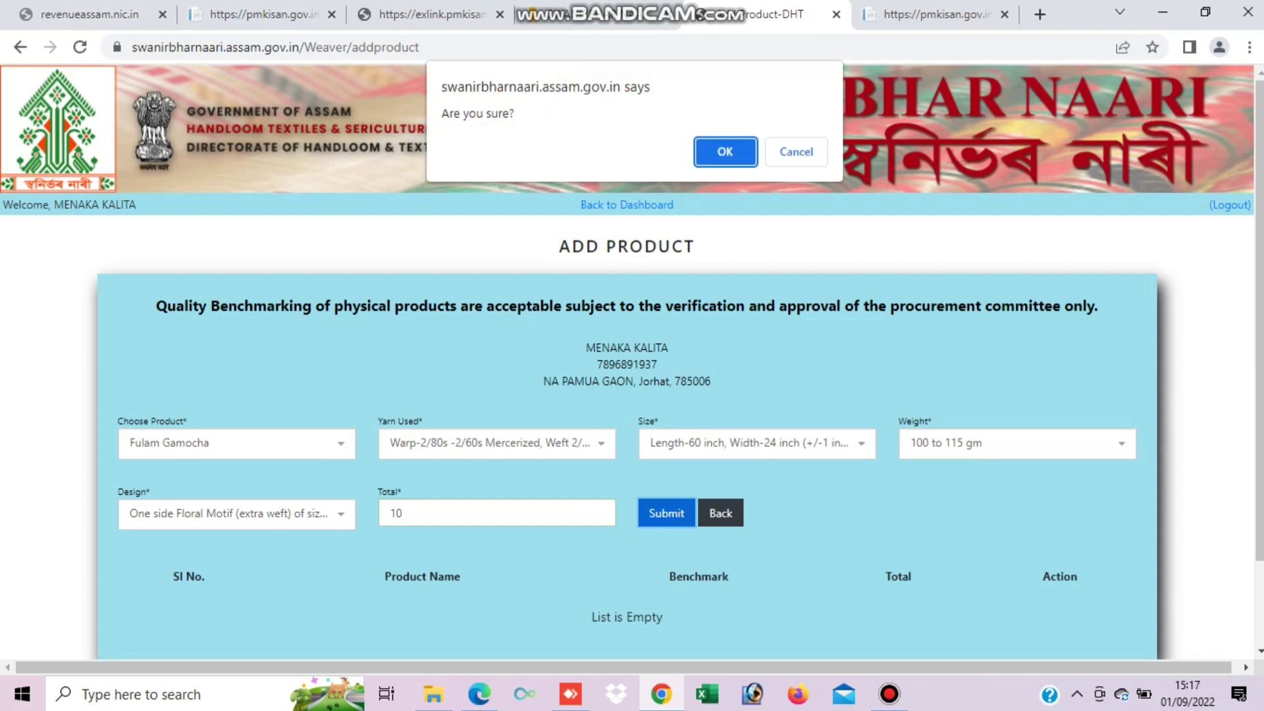
{"action": "key", "text": "Return"}
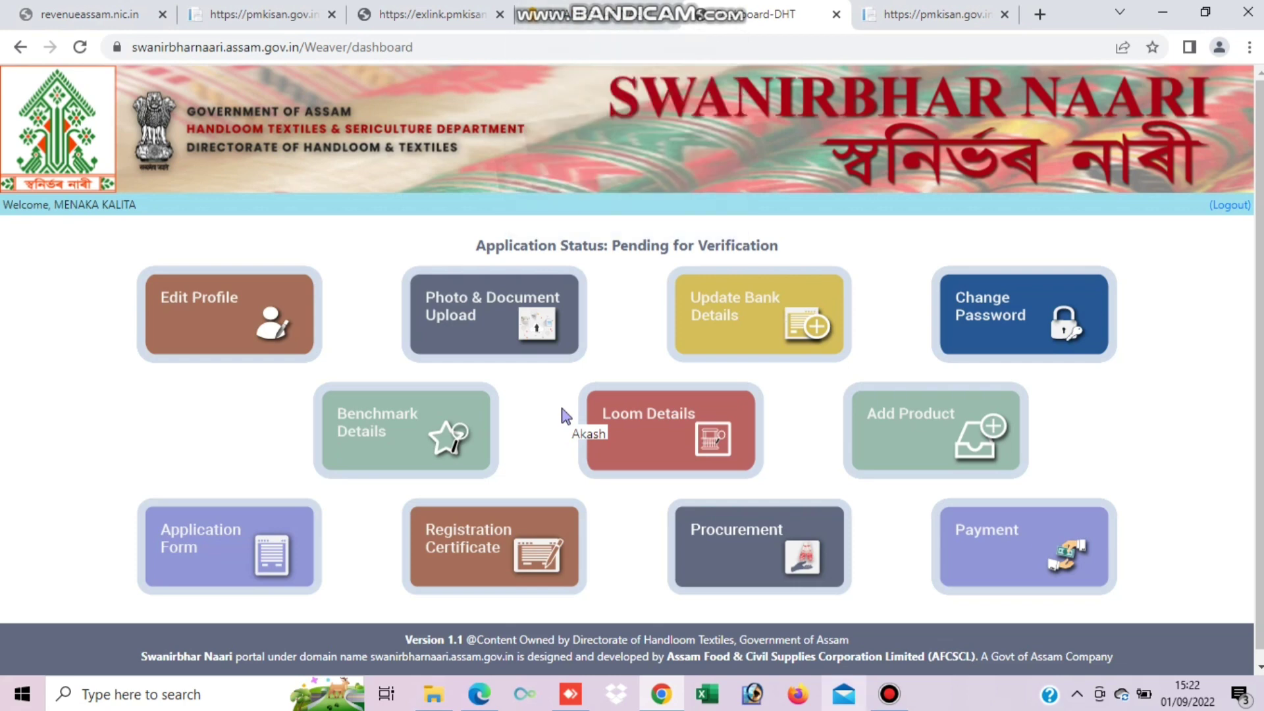
{"action": "key", "text": "alt+Tab"}
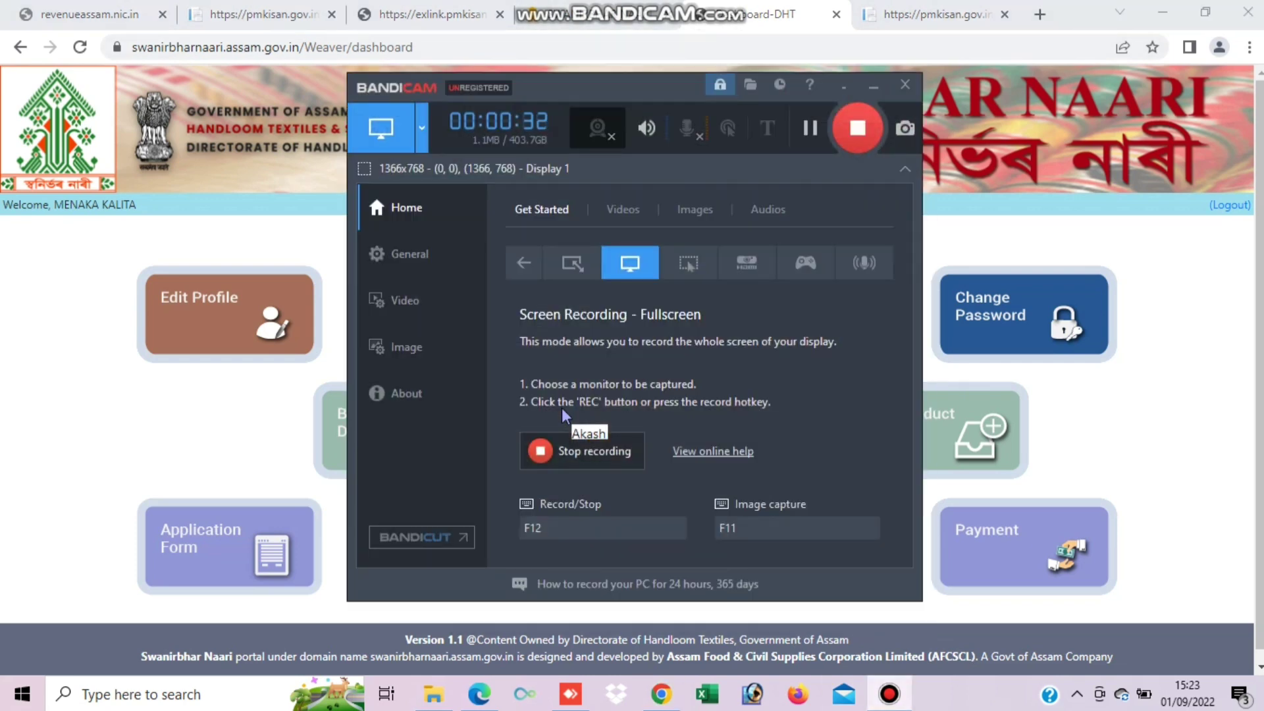
{"action": "left_click", "coordinate": [873, 85]}
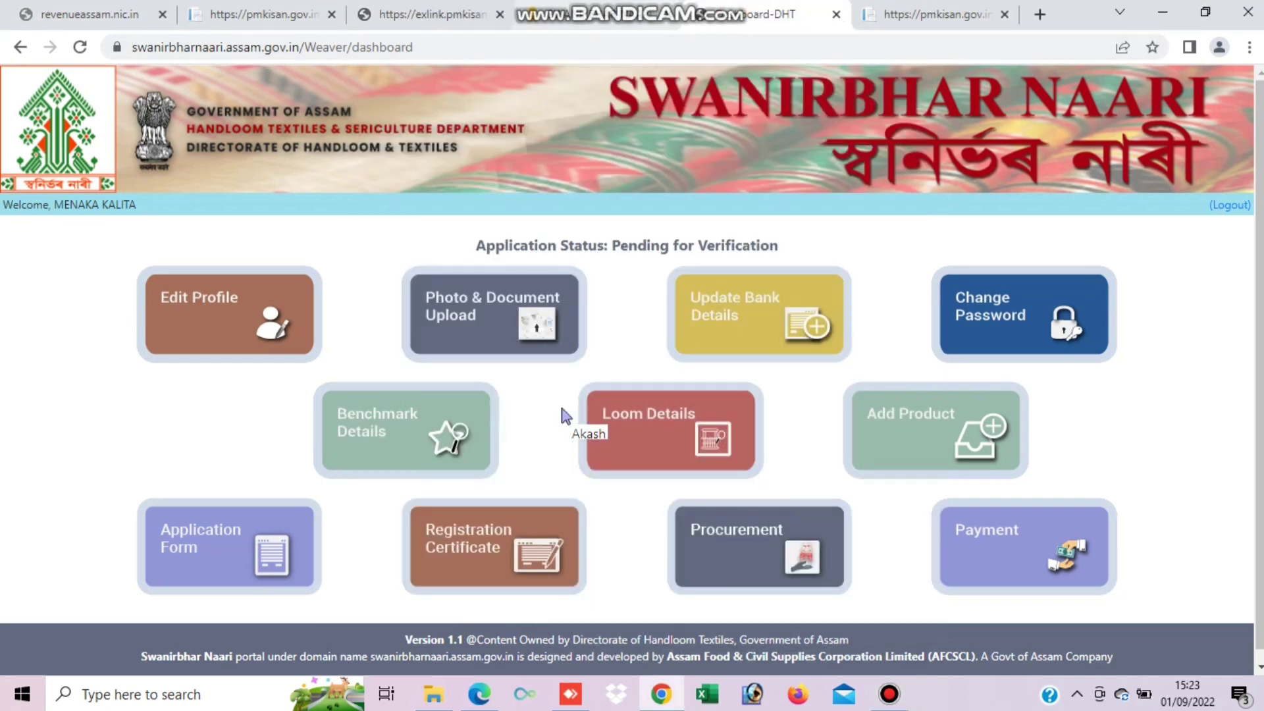
Step: Bring up the on-screen drawing tools over the weaver dashboard and choose the red rectangle tool
{"action": "key", "text": "alt+Left"}
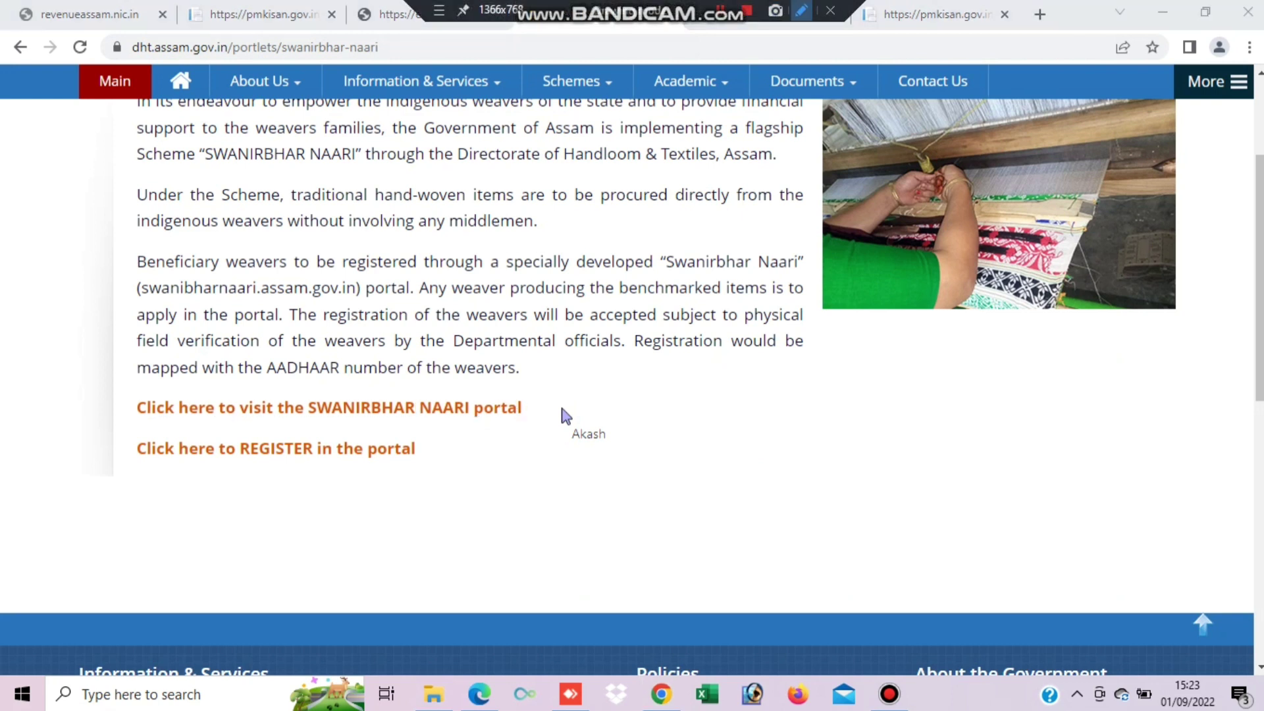
{"action": "key", "text": "ctrl+alt+d"}
{"action": "left_click", "coordinate": [1251, 167]}
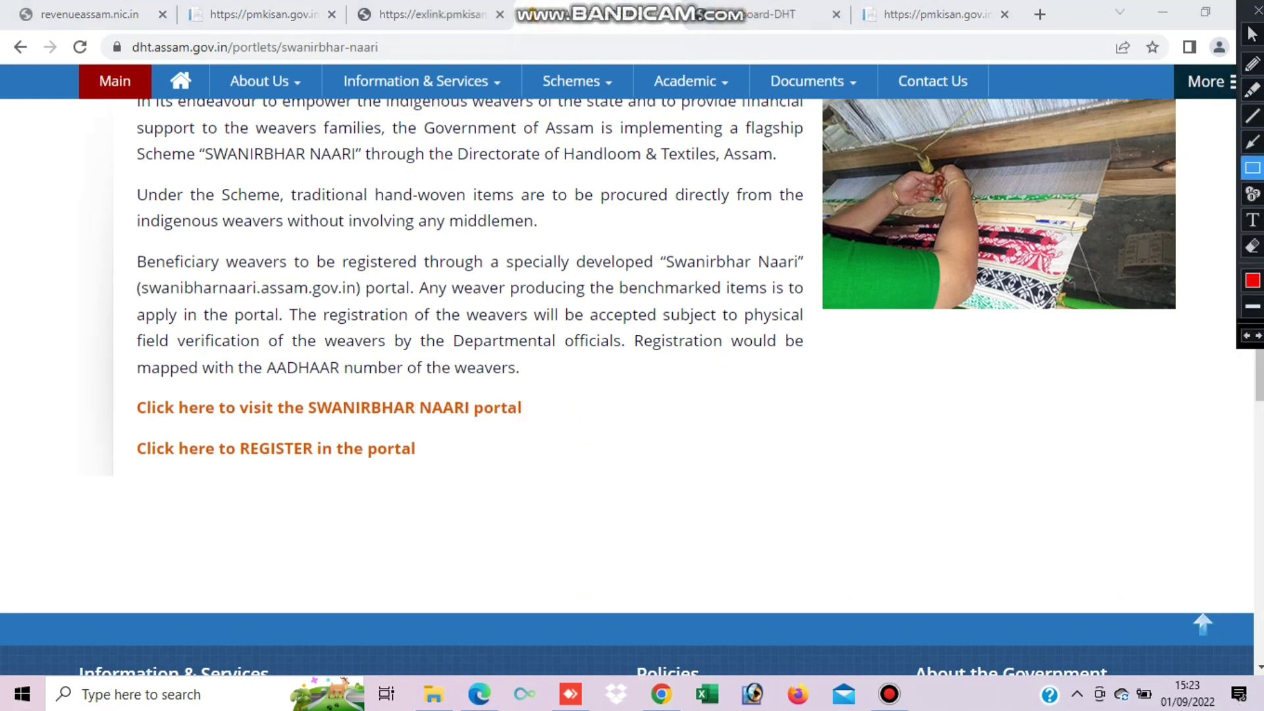
{"action": "left_click", "coordinate": [1251, 35]}
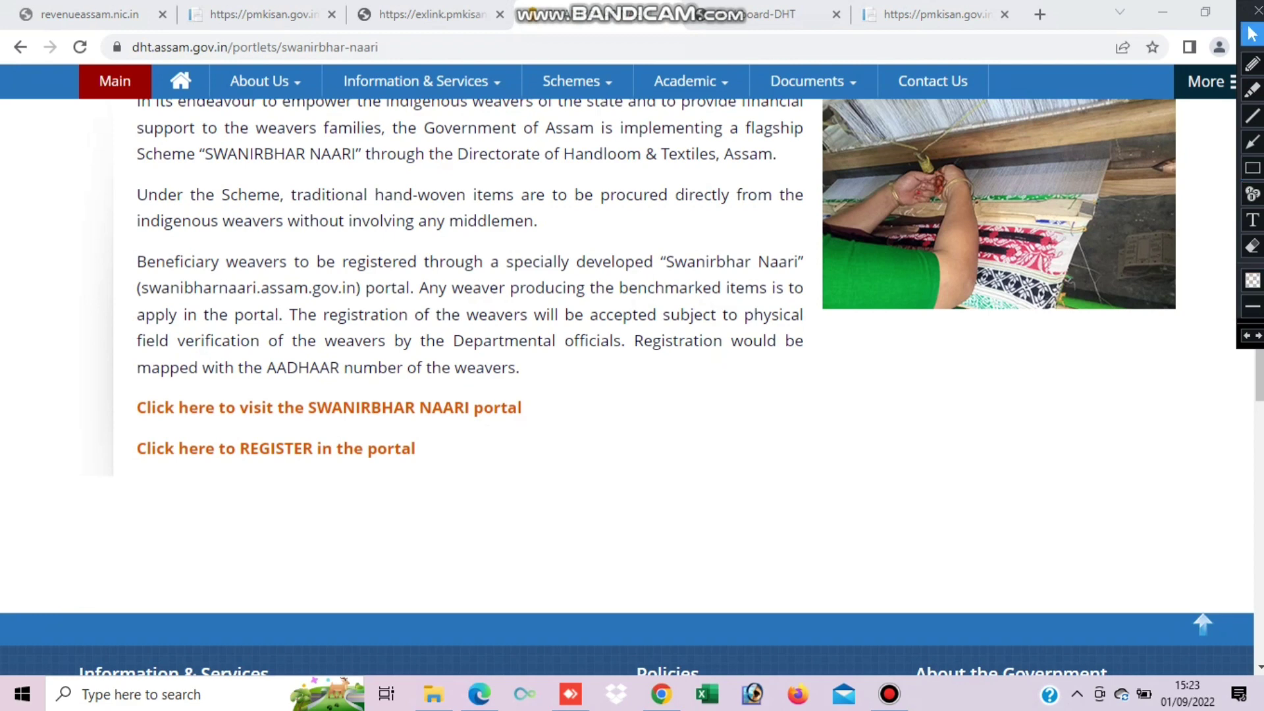
{"action": "scroll", "coordinate": [618, 329], "scroll_direction": "up", "scroll_amount": 5}
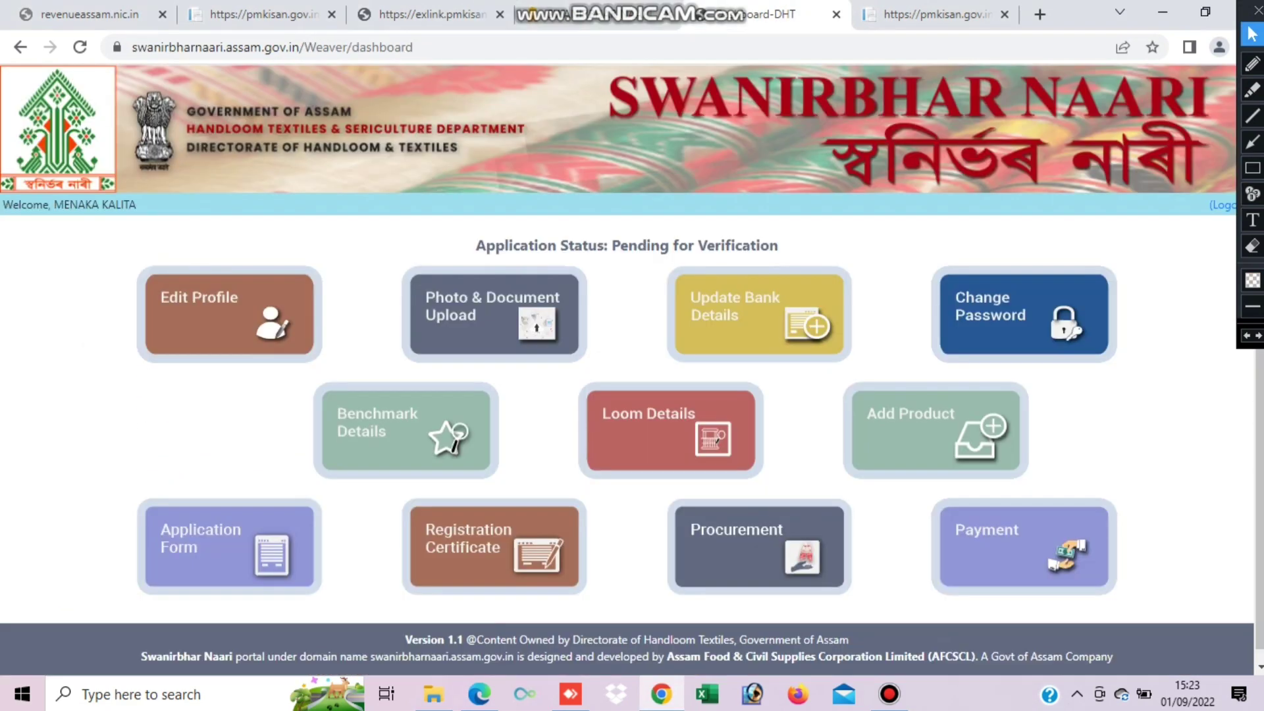
{"action": "key", "text": "r"}
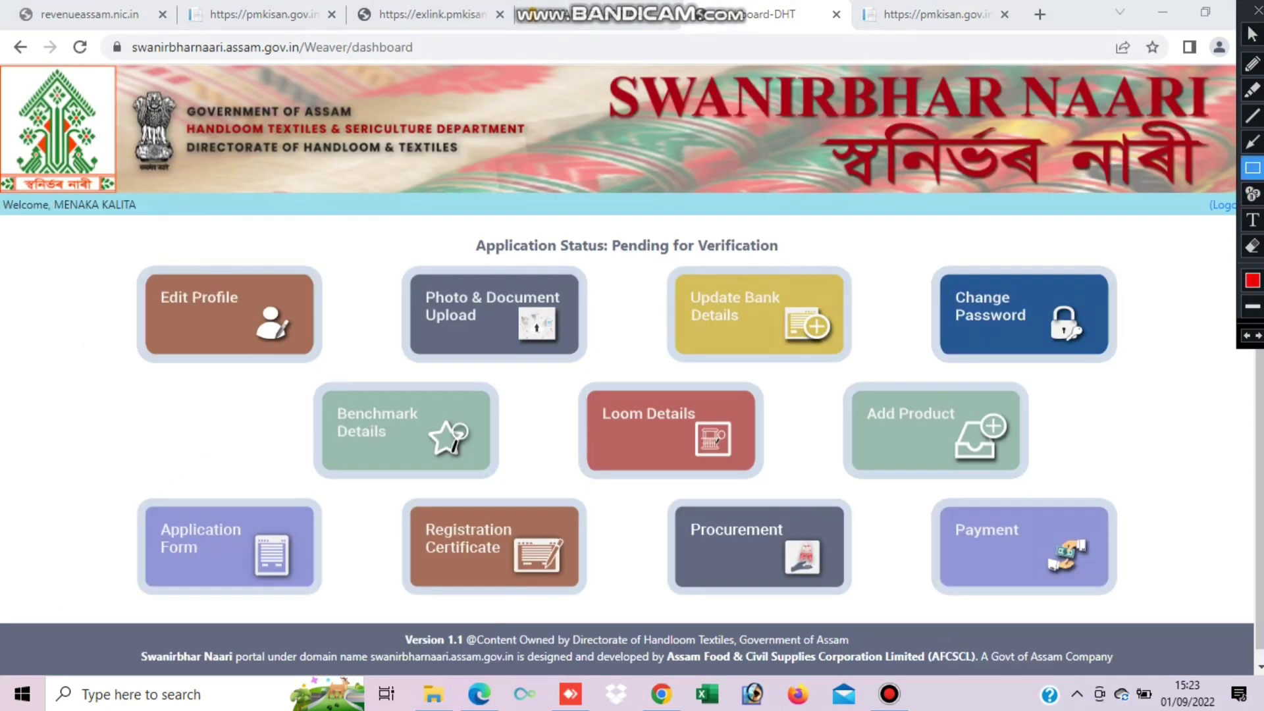
Step: Outline the application status and the Edit Profile, Photo & Document Upload, Update Bank Details and Change Password tiles with red rectangles
{"action": "mouse_move", "coordinate": [458, 230]}
{"action": "left_mouse_down"}
{"action": "mouse_move", "coordinate": [818, 285]}
{"action": "mouse_move", "coordinate": [805, 267]}
{"action": "left_mouse_up"}
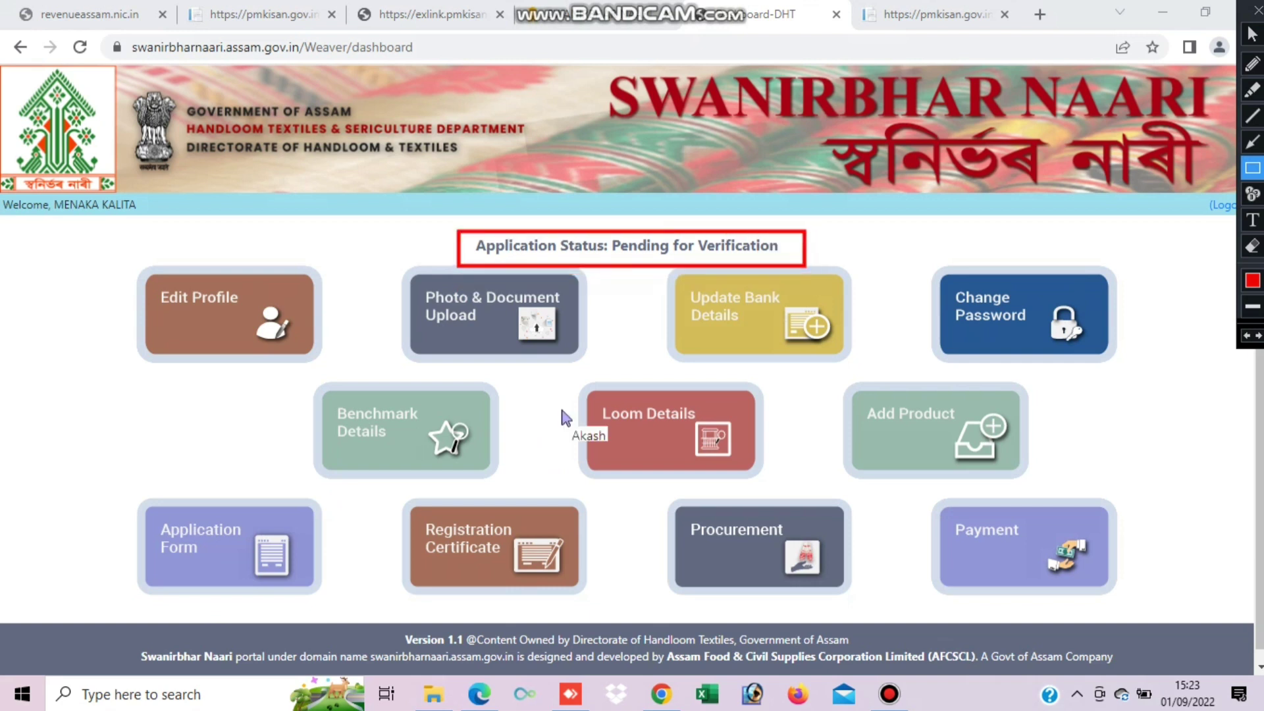
{"action": "mouse_move", "coordinate": [127, 261]}
{"action": "left_mouse_down"}
{"action": "mouse_move", "coordinate": [306, 394]}
{"action": "mouse_move", "coordinate": [333, 361]}
{"action": "left_mouse_up"}
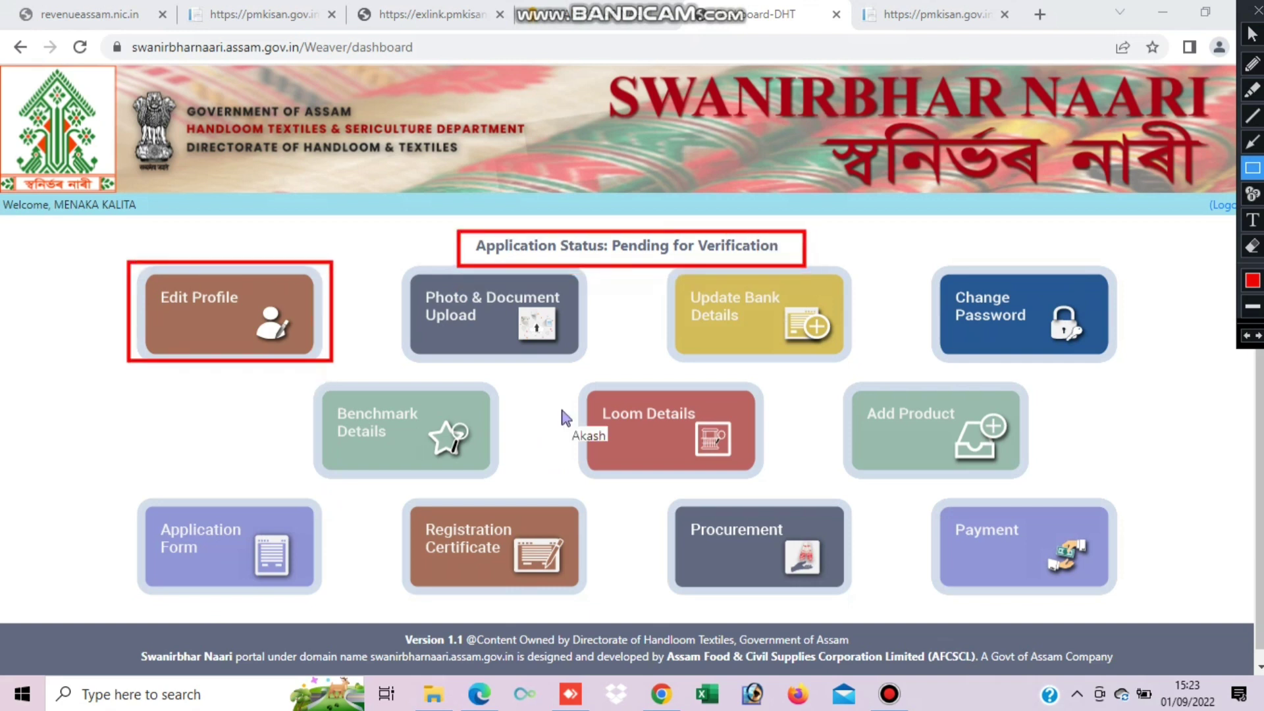
{"action": "mouse_move", "coordinate": [389, 261]}
{"action": "left_mouse_down"}
{"action": "mouse_move", "coordinate": [519, 371]}
{"action": "mouse_move", "coordinate": [655, 397]}
{"action": "mouse_move", "coordinate": [611, 370]}
{"action": "left_mouse_up"}
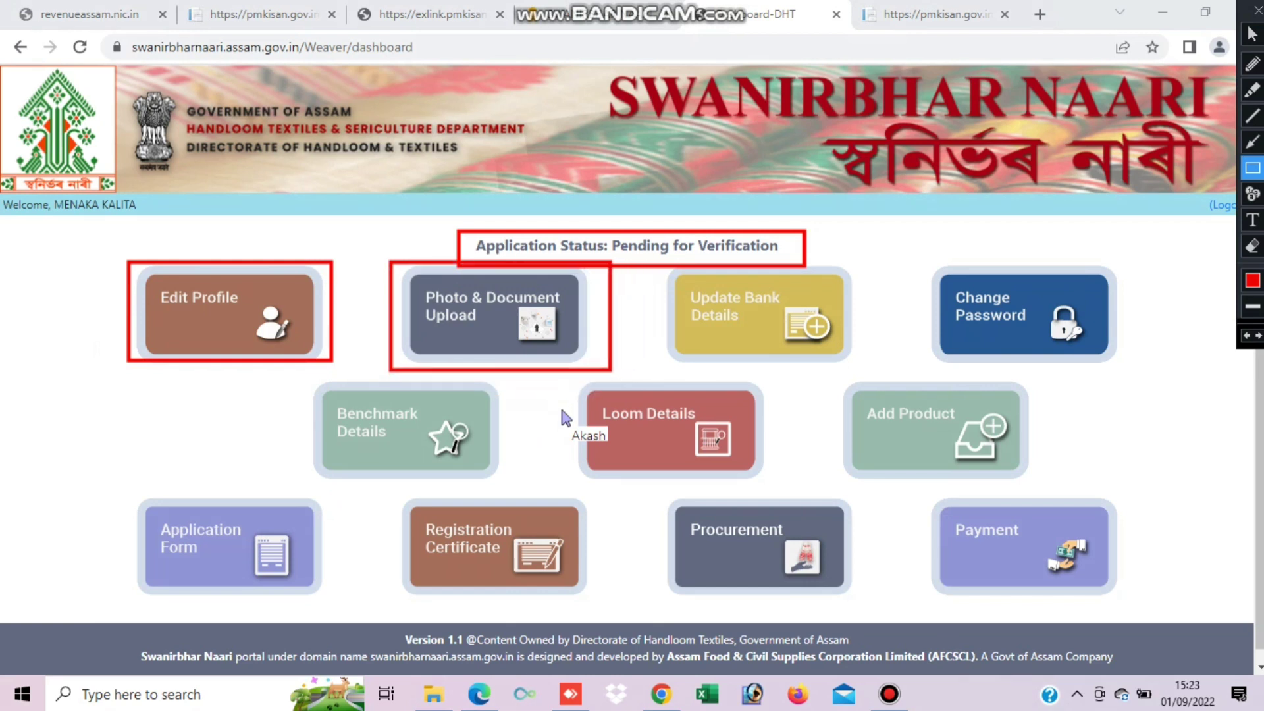
{"action": "left_click_drag", "start_coordinate": [657, 266], "coordinate": [848, 366]}
{"action": "left_click_drag", "start_coordinate": [914, 259], "coordinate": [1156, 373]}
Step: Outline the Benchmark Details, Loom Details and Add Product tiles with red rectangles
{"action": "left_click_drag", "start_coordinate": [298, 374], "coordinate": [520, 479]}
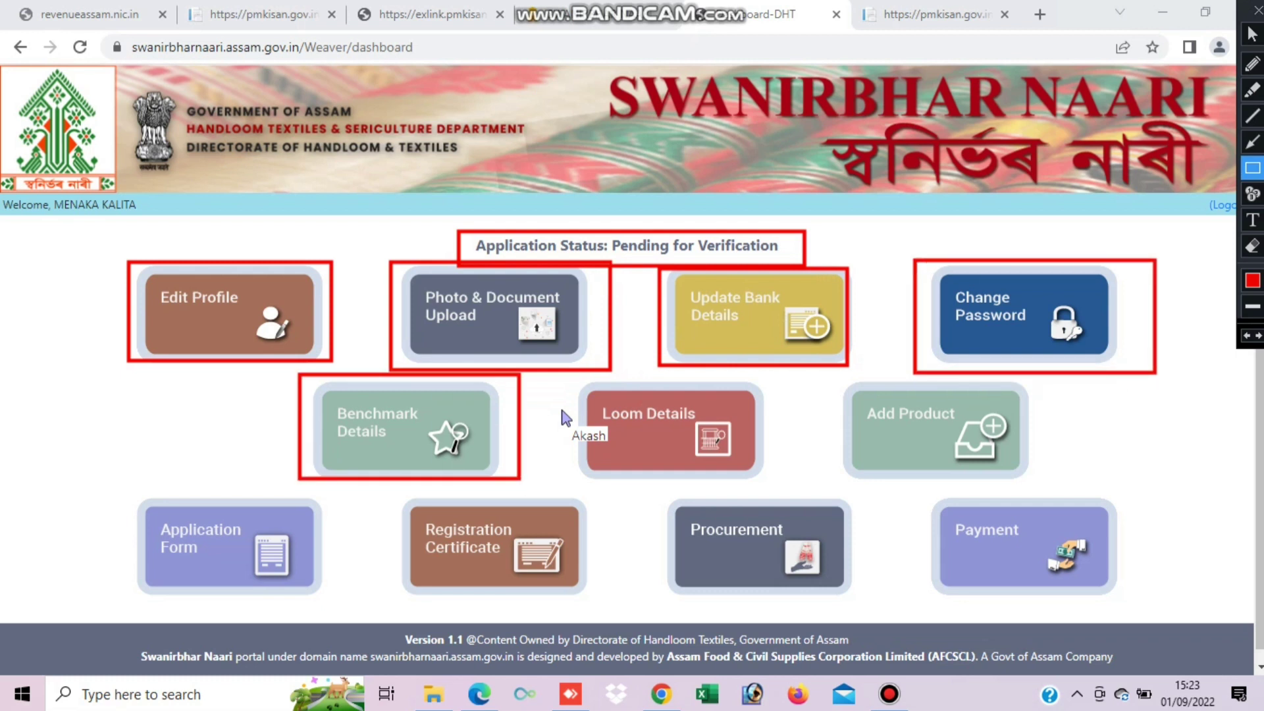
{"action": "mouse_move", "coordinate": [560, 376]}
{"action": "left_mouse_down"}
{"action": "mouse_move", "coordinate": [823, 504]}
{"action": "mouse_move", "coordinate": [788, 479]}
{"action": "left_mouse_up"}
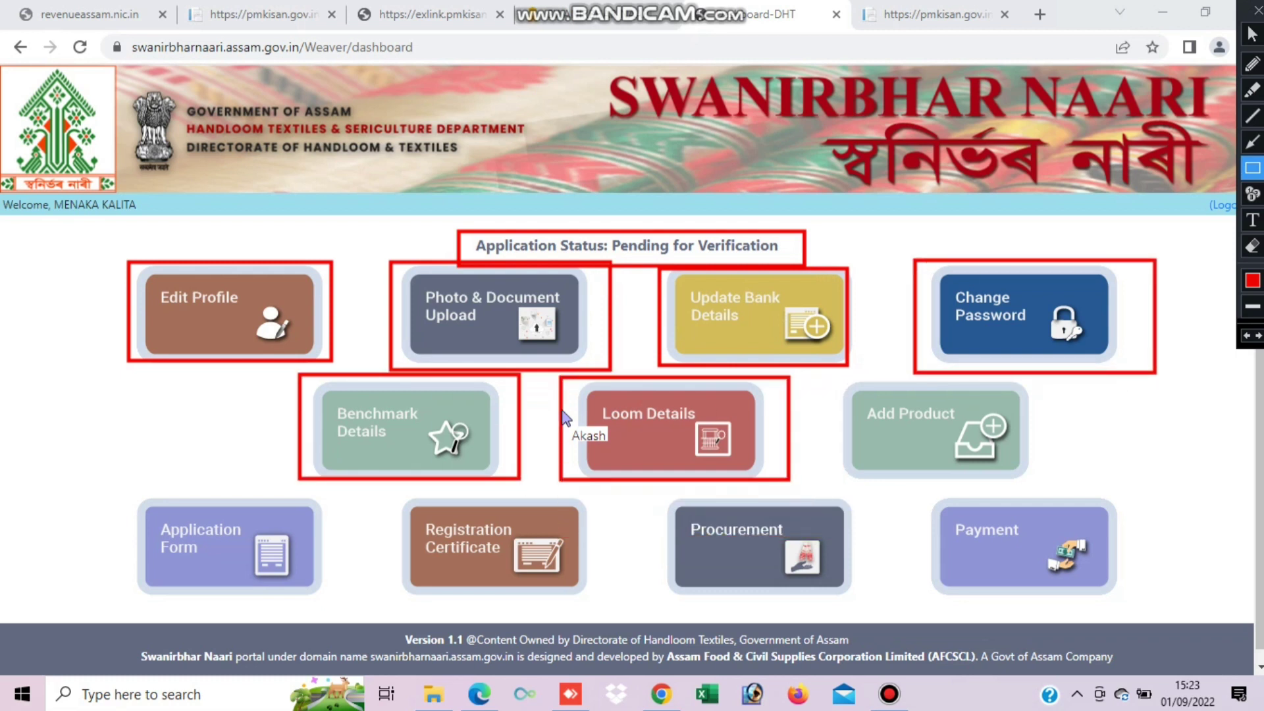
{"action": "mouse_move", "coordinate": [838, 376]}
{"action": "left_mouse_down"}
{"action": "mouse_move", "coordinate": [872, 430]}
{"action": "mouse_move", "coordinate": [1038, 486]}
{"action": "left_mouse_up"}
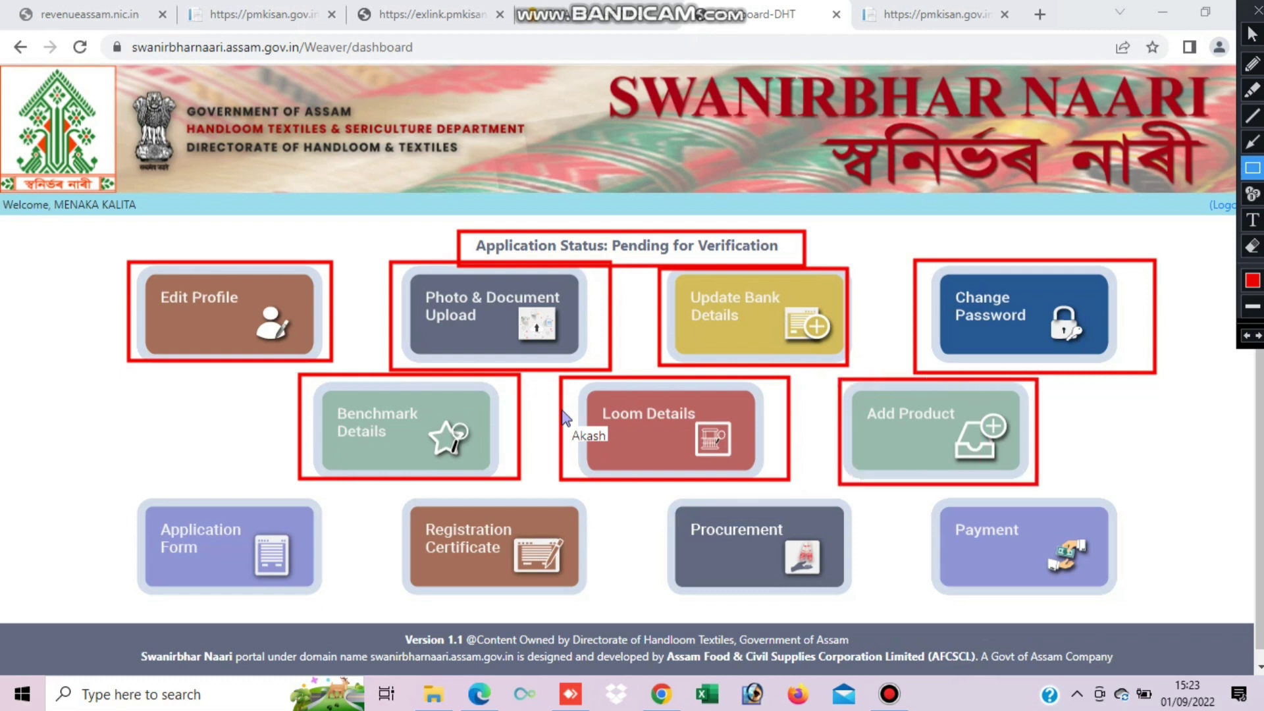
Step: Outline the Application Form, Registration Certificate, Procurement and Payment tiles in red, then erase all the rectangles
{"action": "left_click_drag", "start_coordinate": [130, 493], "coordinate": [335, 593]}
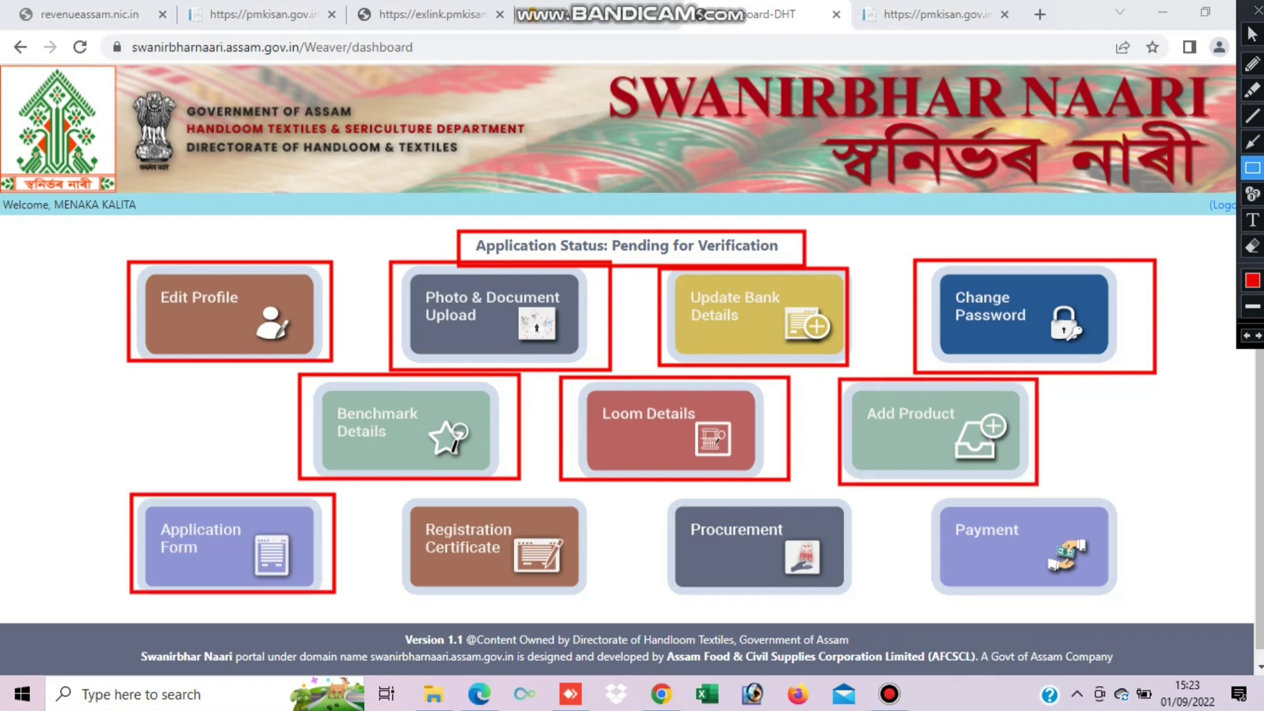
{"action": "left_click_drag", "start_coordinate": [393, 495], "coordinate": [597, 612]}
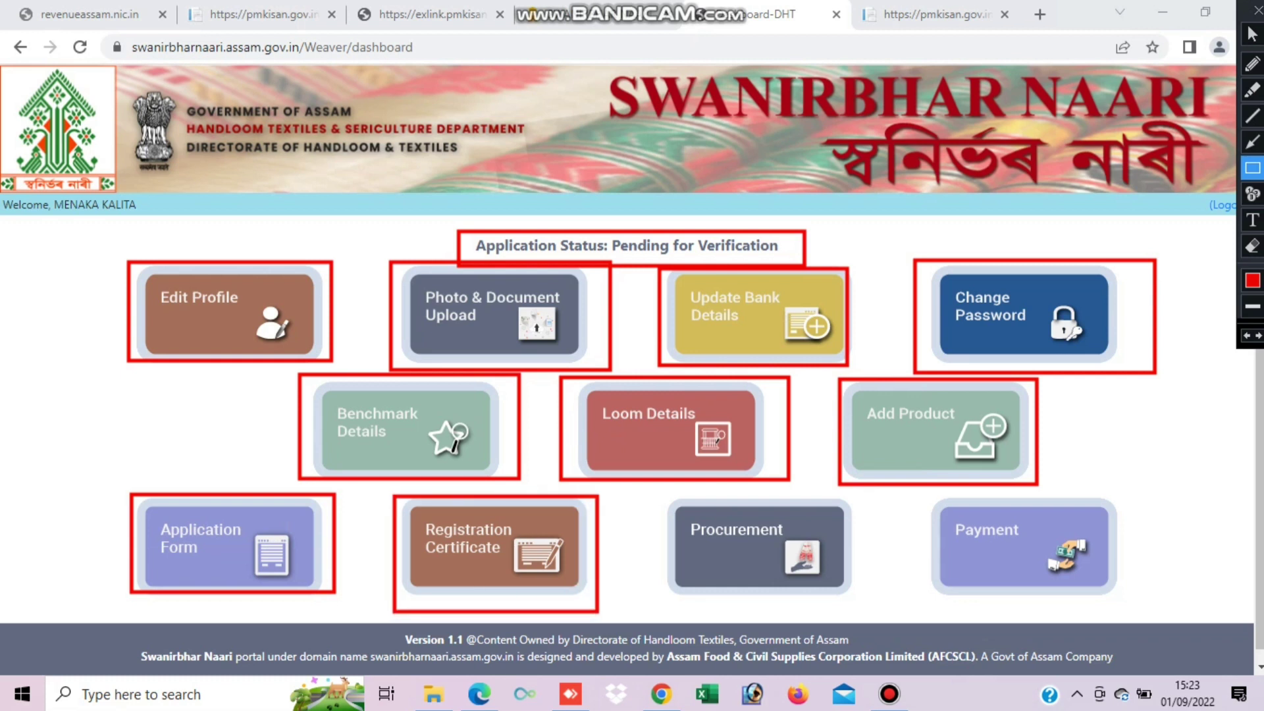
{"action": "mouse_move", "coordinate": [659, 493]}
{"action": "left_mouse_down"}
{"action": "mouse_move", "coordinate": [863, 642]}
{"action": "mouse_move", "coordinate": [867, 603]}
{"action": "left_mouse_up"}
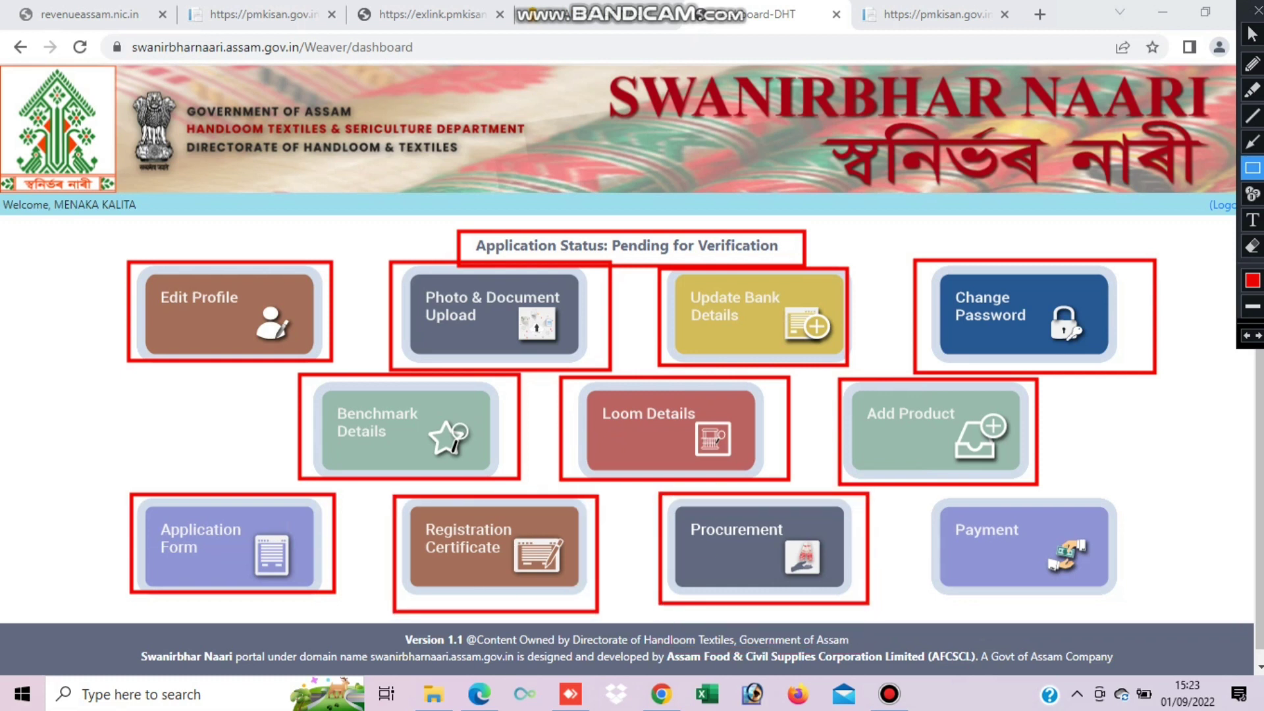
{"action": "mouse_move", "coordinate": [929, 491]}
{"action": "left_mouse_down"}
{"action": "mouse_move", "coordinate": [963, 537]}
{"action": "mouse_move", "coordinate": [1147, 610]}
{"action": "mouse_move", "coordinate": [1136, 591]}
{"action": "left_mouse_up"}
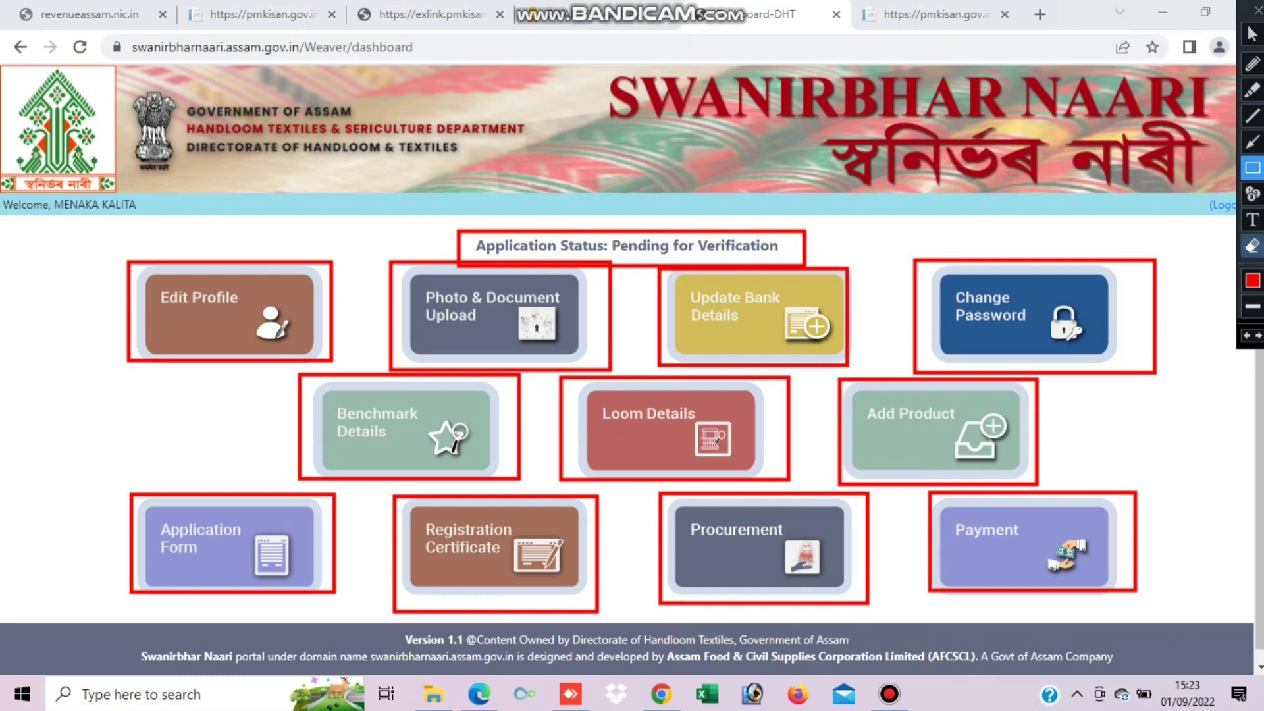
{"action": "left_click", "coordinate": [1253, 247]}
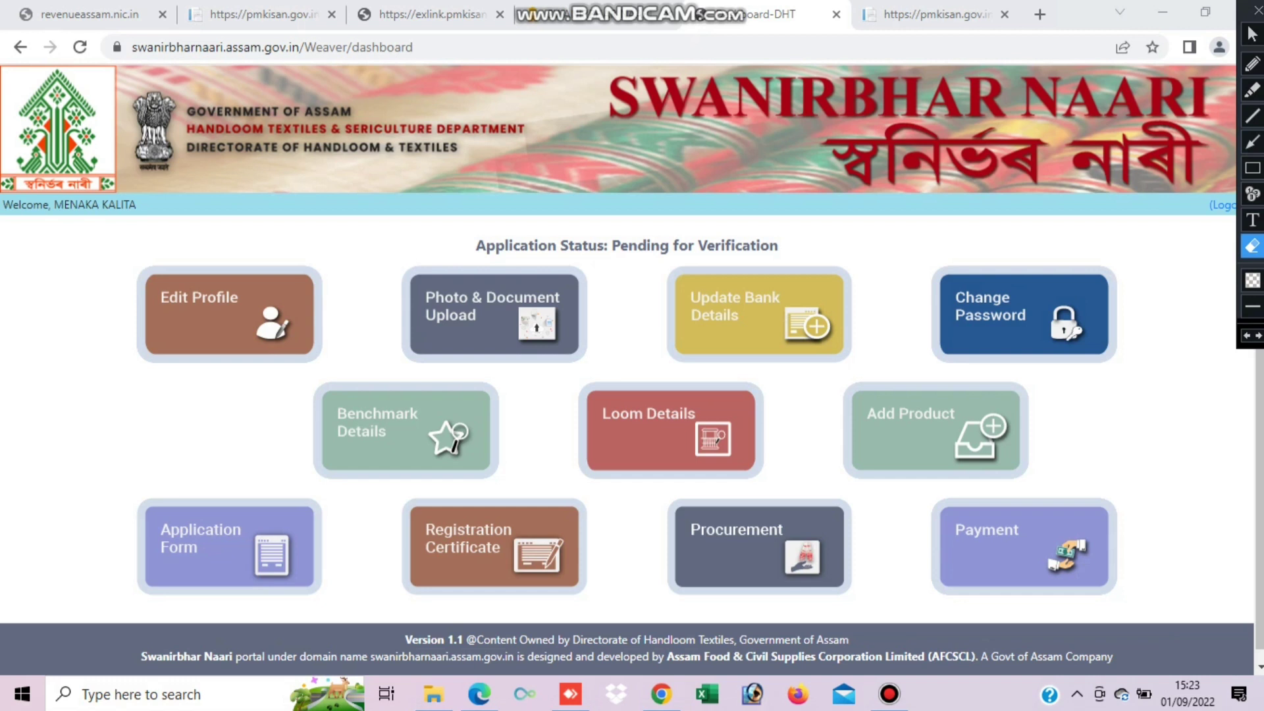
Step: Outline only the Application Form tile with a red rectangle and return to the normal pointer
{"action": "left_click", "coordinate": [1253, 168]}
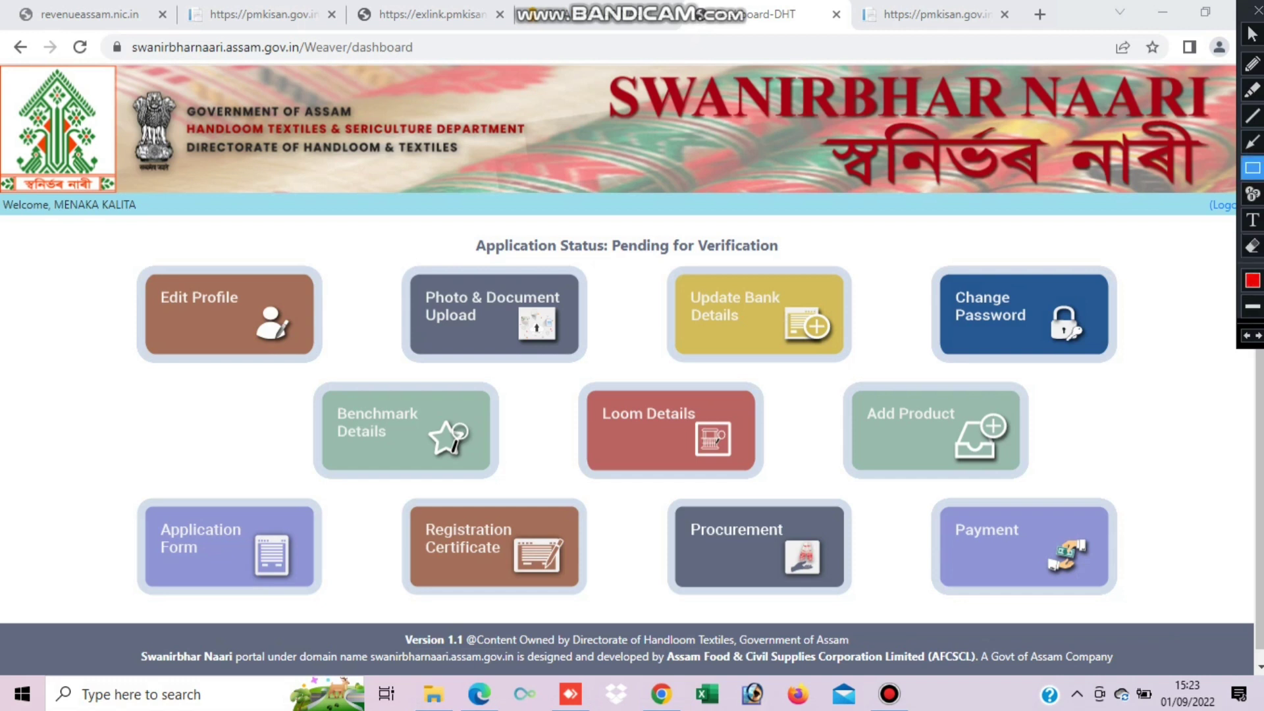
{"action": "mouse_move", "coordinate": [128, 487]}
{"action": "left_mouse_down"}
{"action": "mouse_move", "coordinate": [146, 563]}
{"action": "mouse_move", "coordinate": [337, 608]}
{"action": "left_mouse_up"}
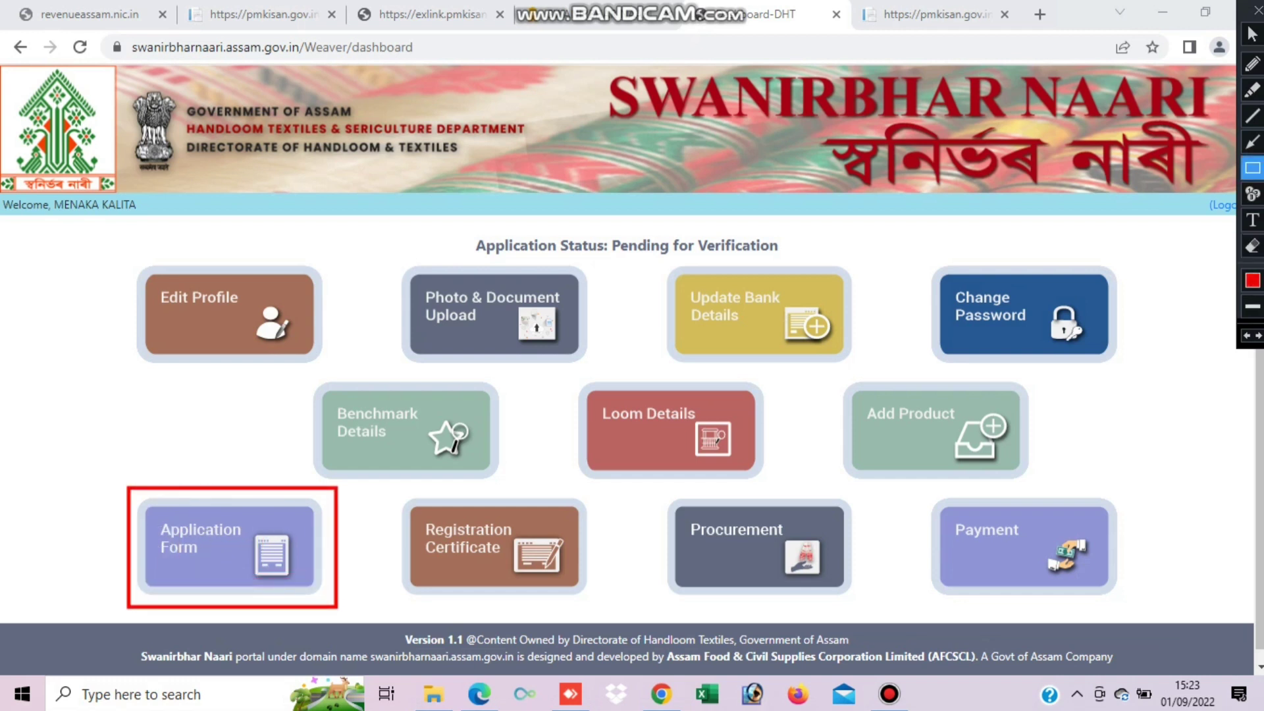
{"action": "left_click", "coordinate": [1253, 34]}
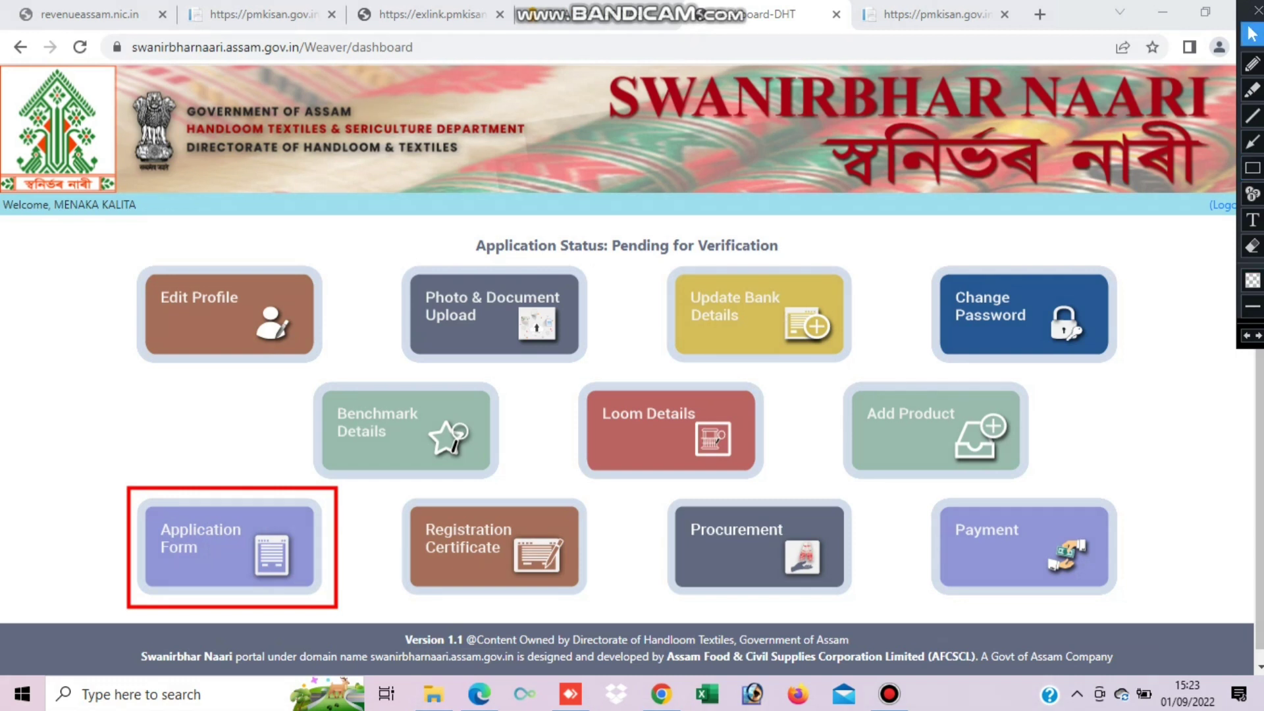
Step: Open the application form from the dashboard and erase the red outline from the screen
{"action": "left_click", "coordinate": [229, 546]}
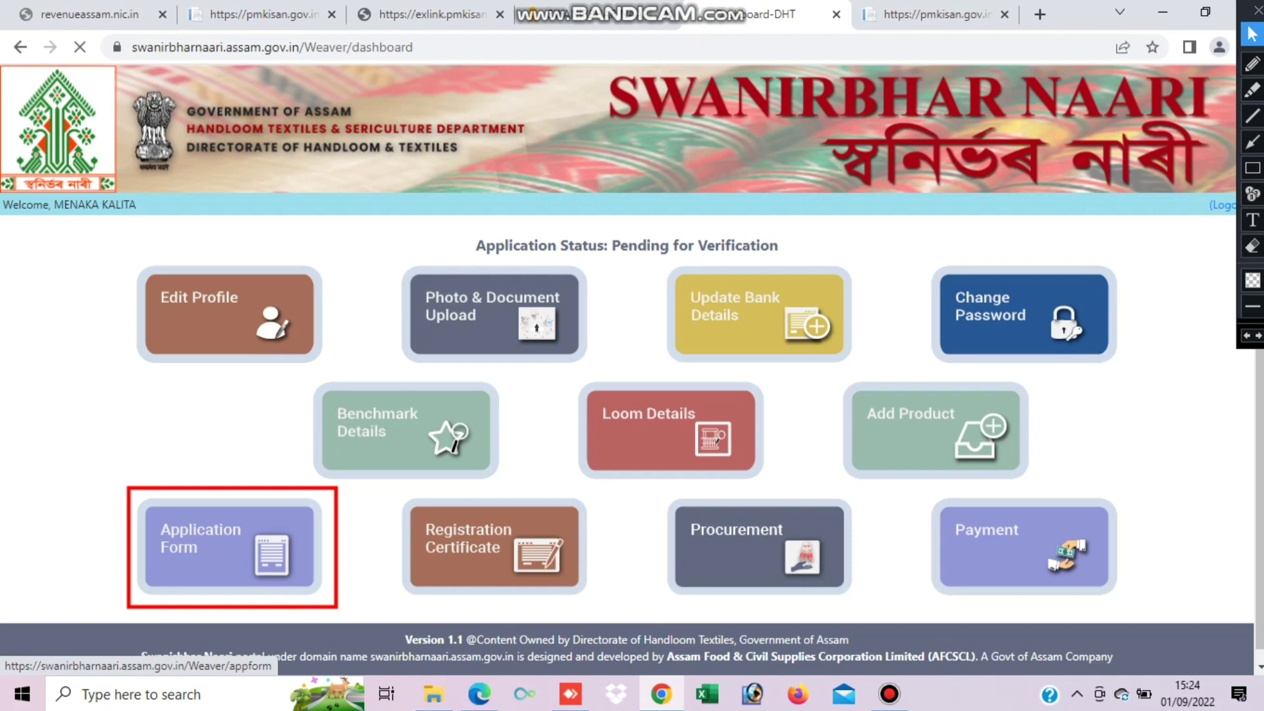
{"action": "left_click", "coordinate": [1251, 246]}
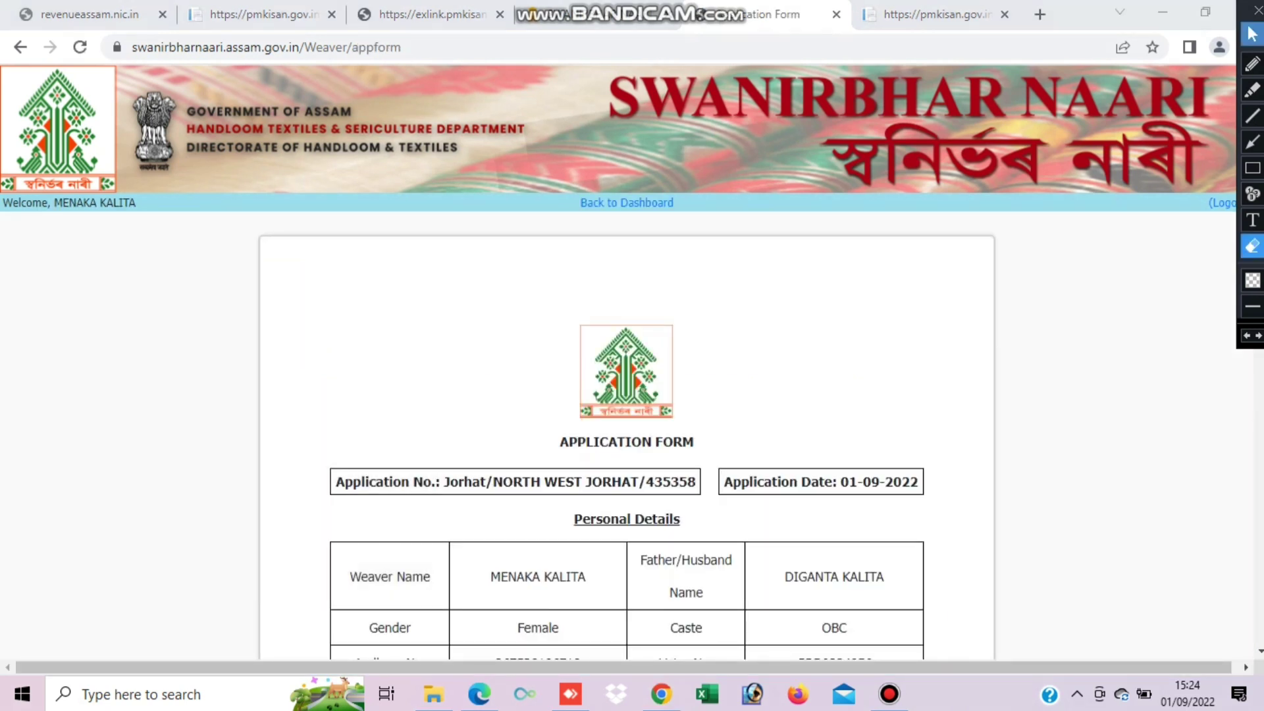
{"action": "left_click", "coordinate": [1251, 34]}
Step: Review the application form from the personal details through the loom and product details
{"action": "scroll", "coordinate": [626, 360], "scroll_direction": "down", "scroll_amount": 1}
{"action": "scroll", "coordinate": [626, 362], "scroll_direction": "down", "scroll_amount": 4}
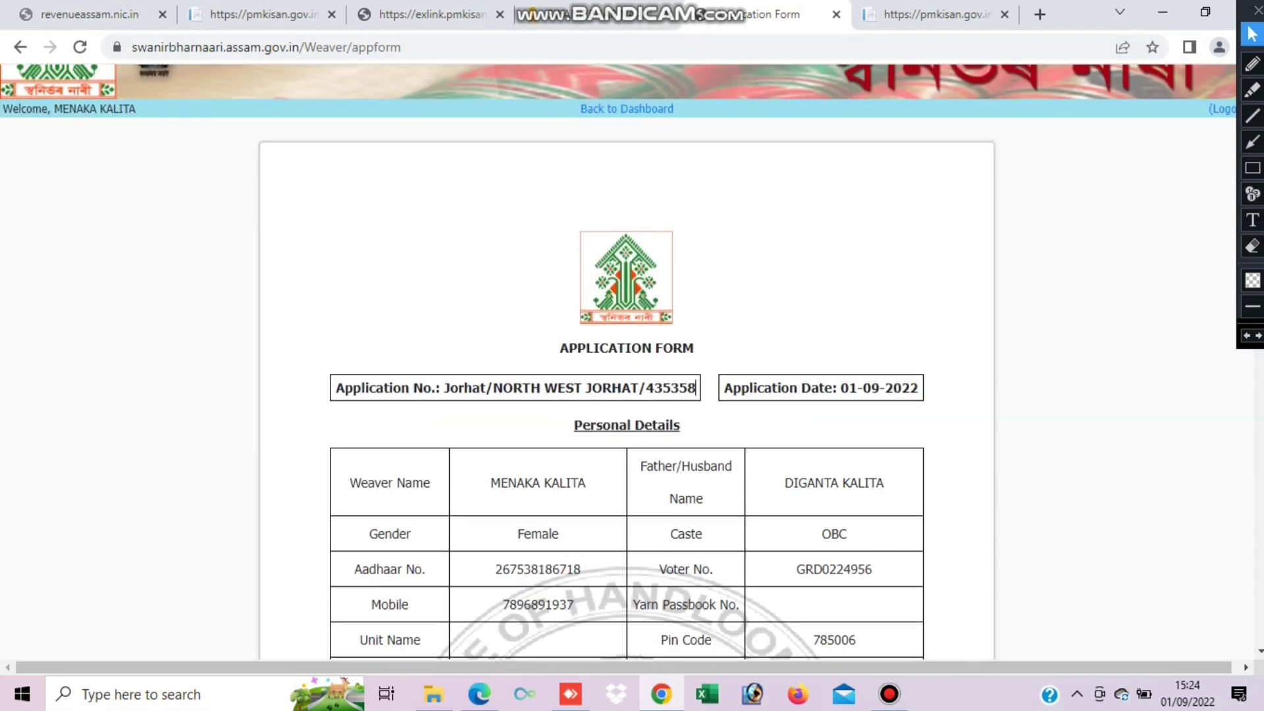
{"action": "scroll", "coordinate": [626, 362], "scroll_direction": "down", "scroll_amount": 8}
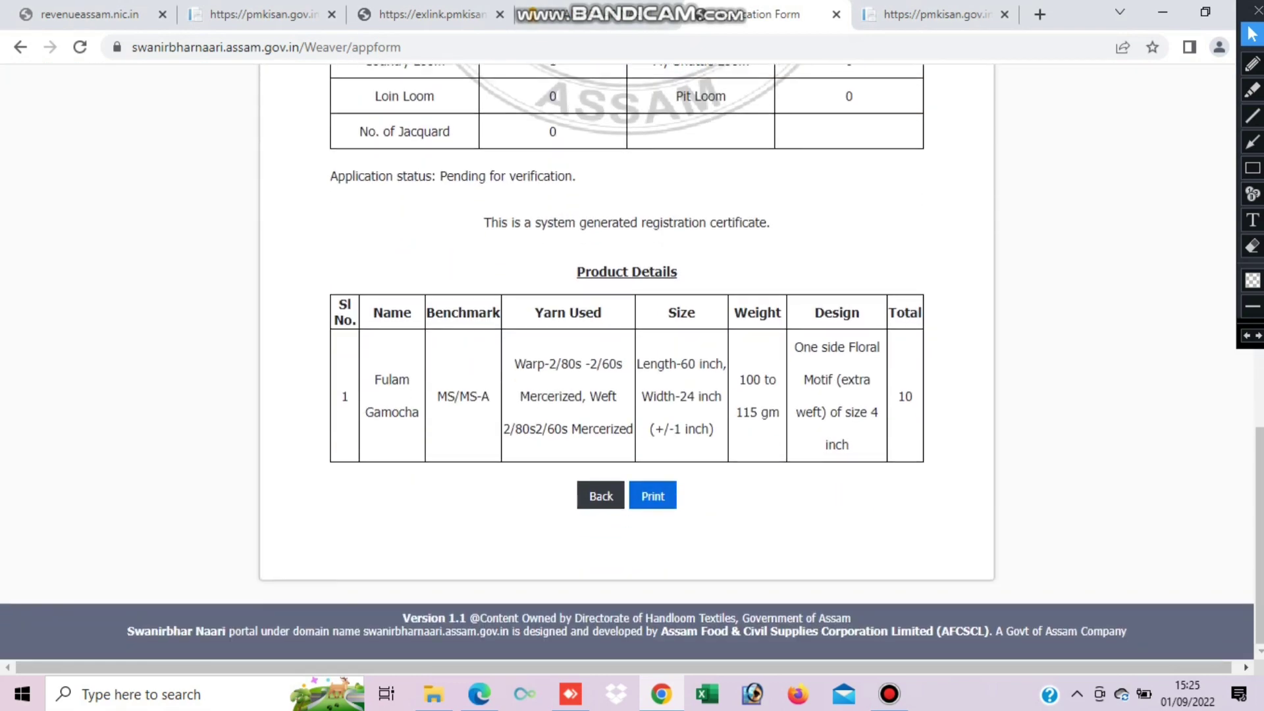
{"action": "scroll", "coordinate": [696, 368], "scroll_direction": "up", "scroll_amount": 13}
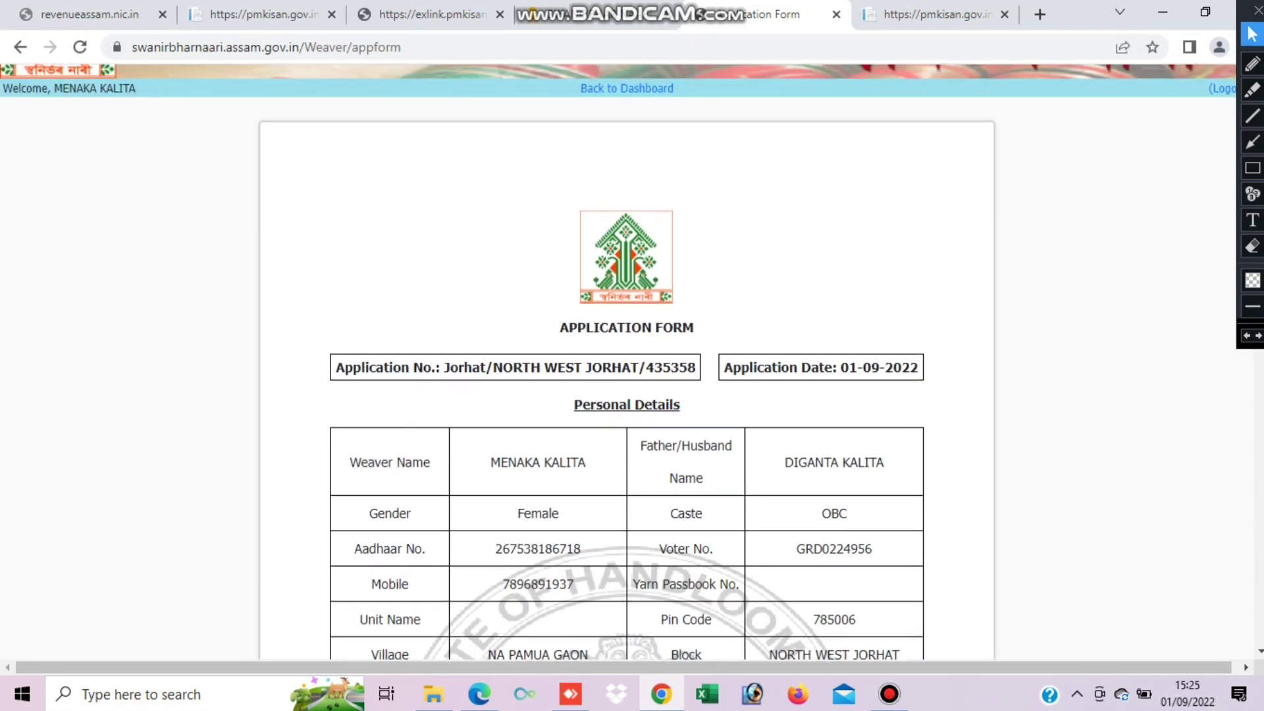